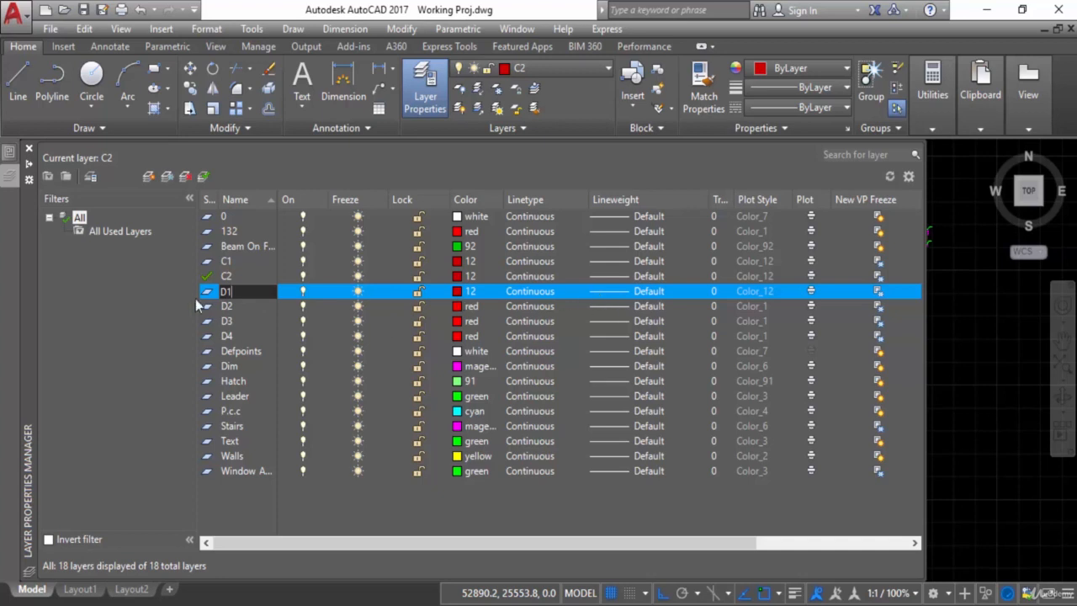
Step: Finish naming the new layer D1 and make it the current layer
click(211, 305)
click(210, 292)
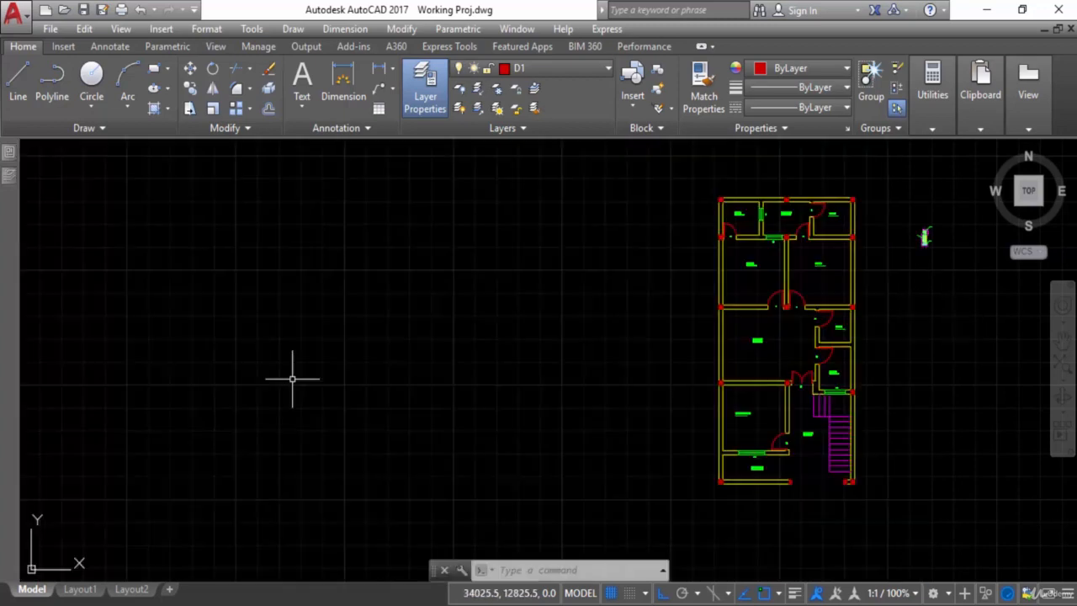
Step: Draw a long horizontal ground line on the Walls layer in the empty area left of the floor plan
scroll(293, 379, down, 4)
mouse_move(312, 385)
middle_down()
mouse_move(423, 396)
mouse_move(433, 428)
middle_up()
scroll(415, 409, up, 2)
scroll(404, 418, up, 2)
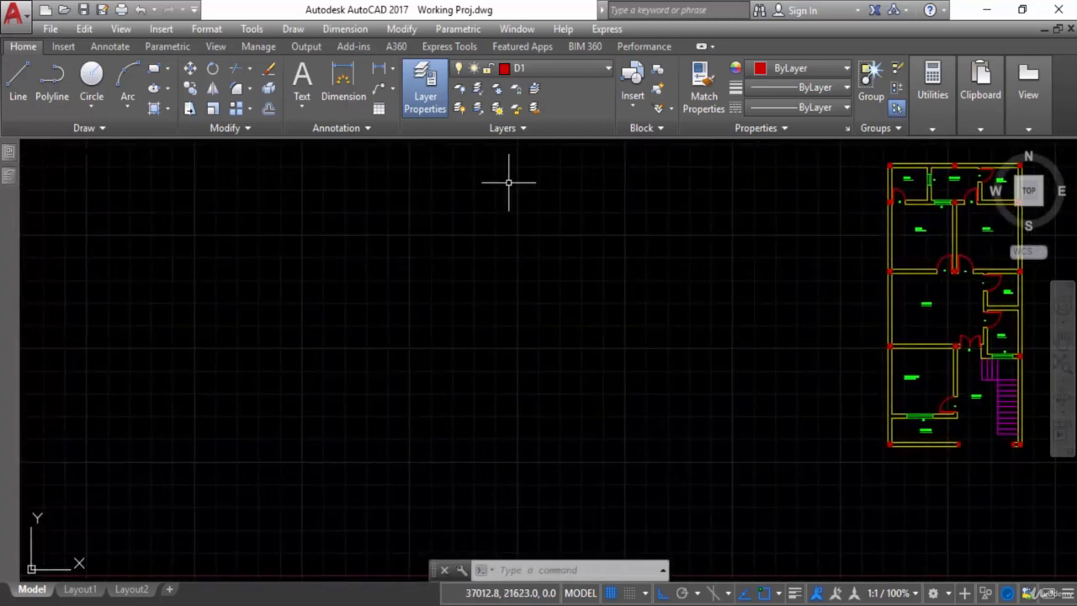
click(593, 74)
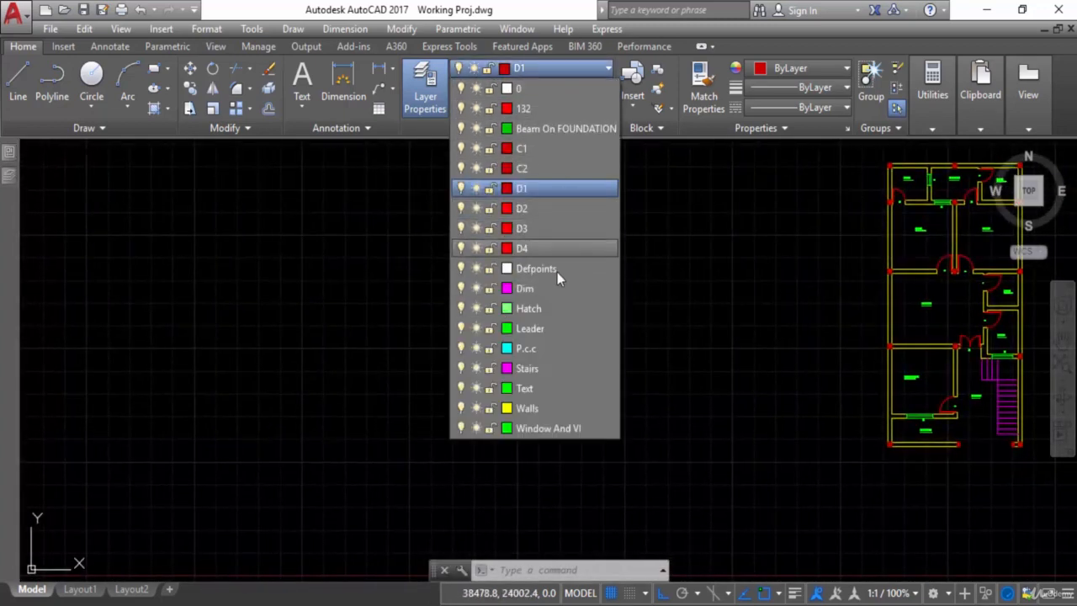
click(505, 408)
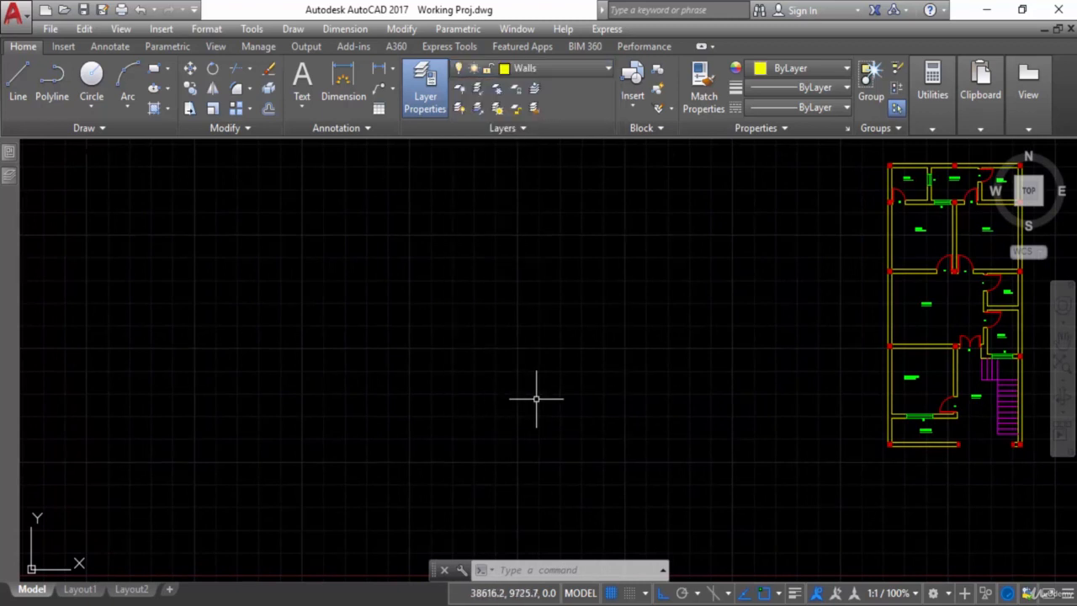
text(l)
key(Return)
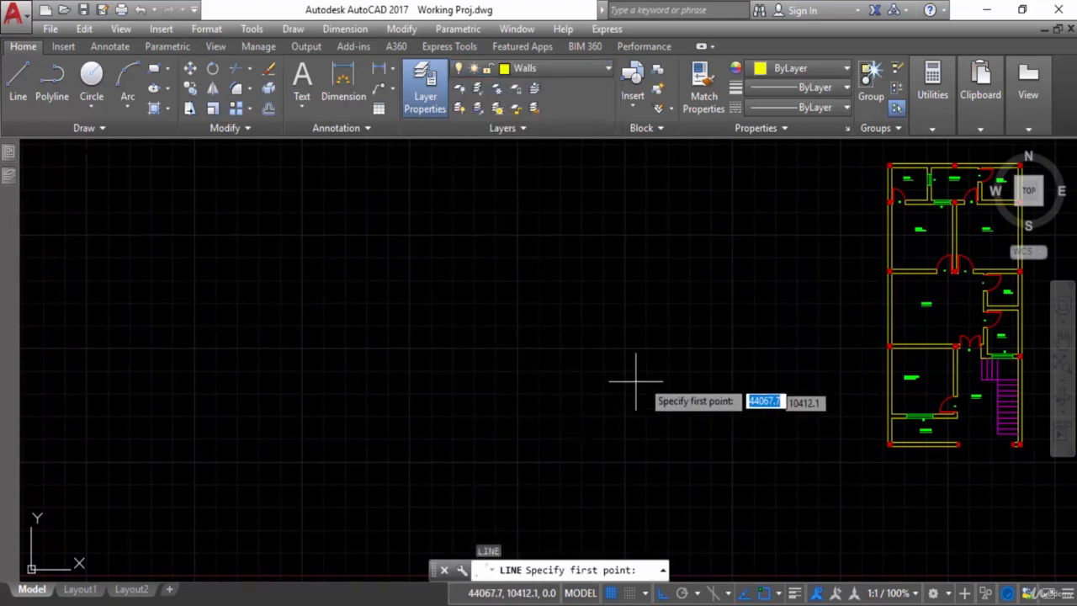
click(712, 370)
middle_drag(141, 369, 409, 379)
scroll(446, 375, down, 2)
click(232, 379)
key(Escape)
scroll(665, 389, up, 2)
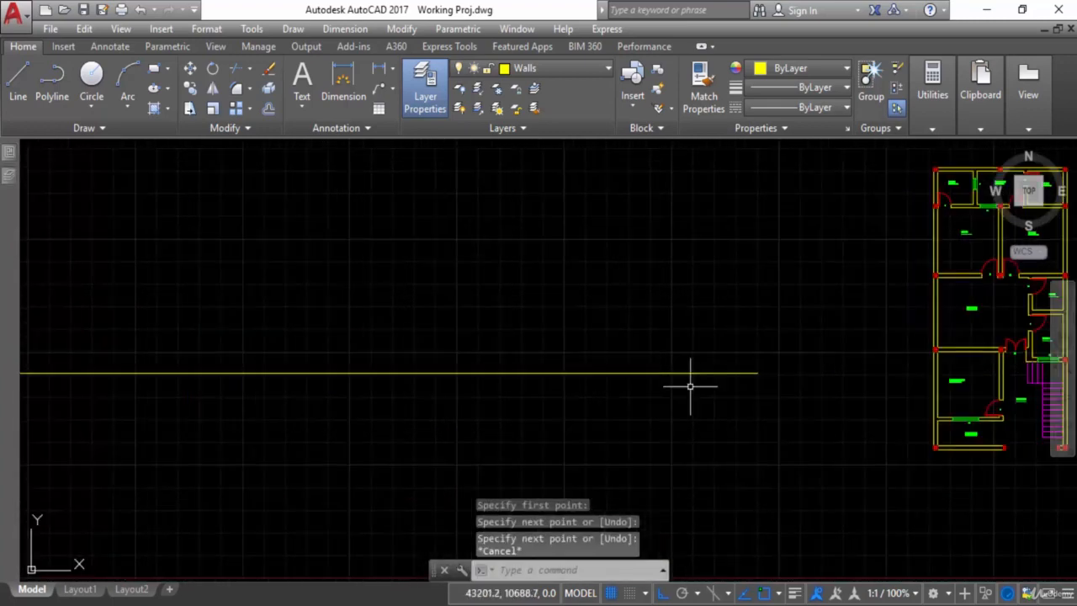
Step: Copy the Open Area text from the floor plan to just beyond the ground line's right end, with Ortho off
middle_drag(759, 375, 637, 381)
scroll(842, 303, up, 2)
scroll(821, 269, down, 2)
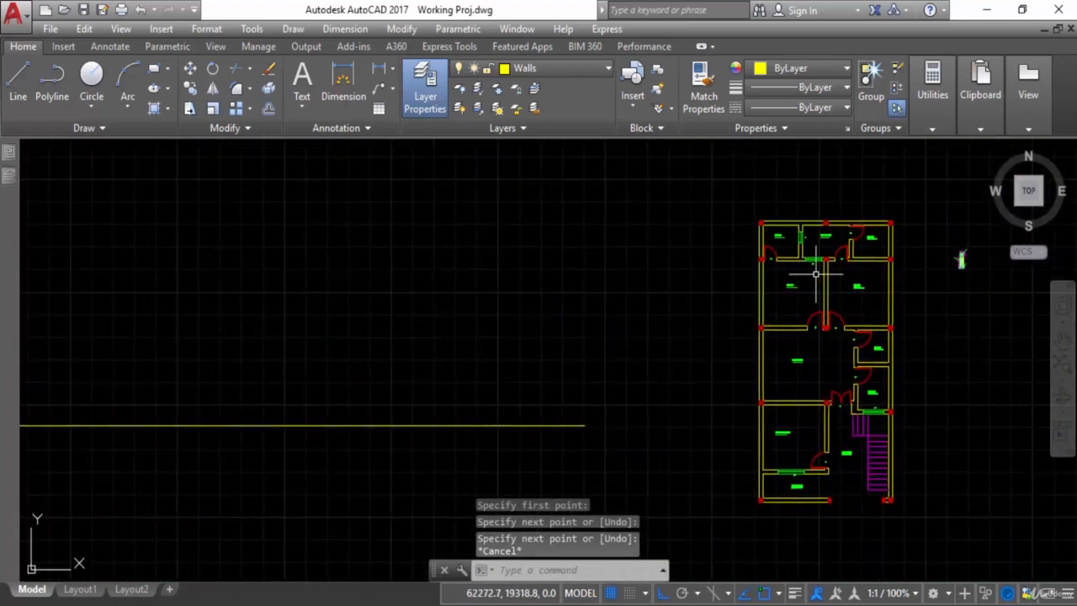
scroll(811, 263, up, 4)
middle_drag(810, 264, 578, 279)
scroll(699, 312, down, 4)
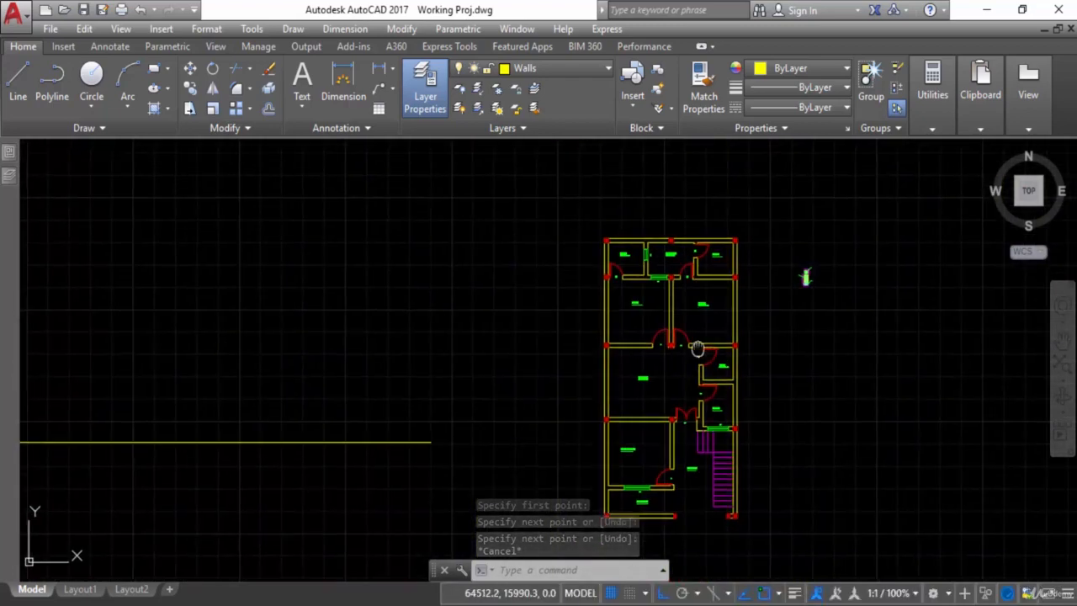
scroll(674, 423, up, 6)
middle_drag(673, 422, 675, 255)
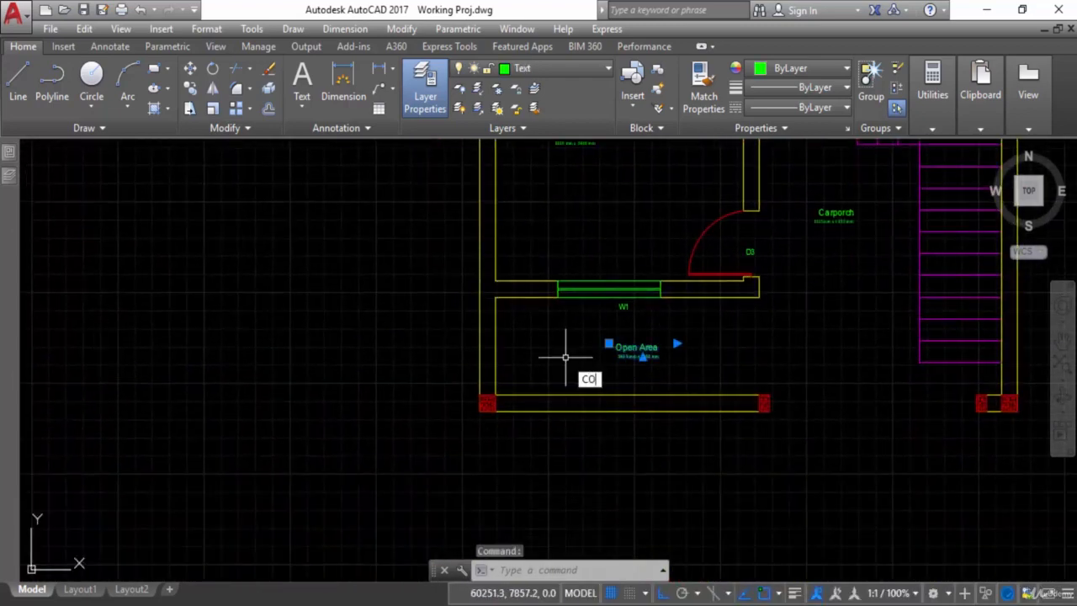
key(Return)
click(607, 343)
scroll(547, 360, down, 4)
middle_drag(550, 379, 631, 419)
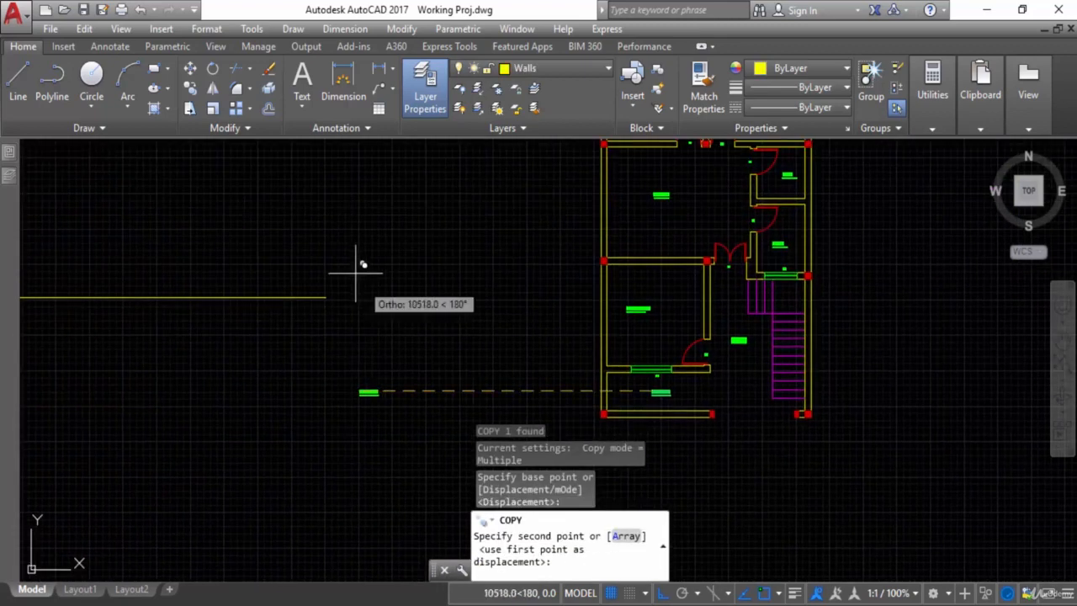
key(F8)
scroll(360, 293, up, 4)
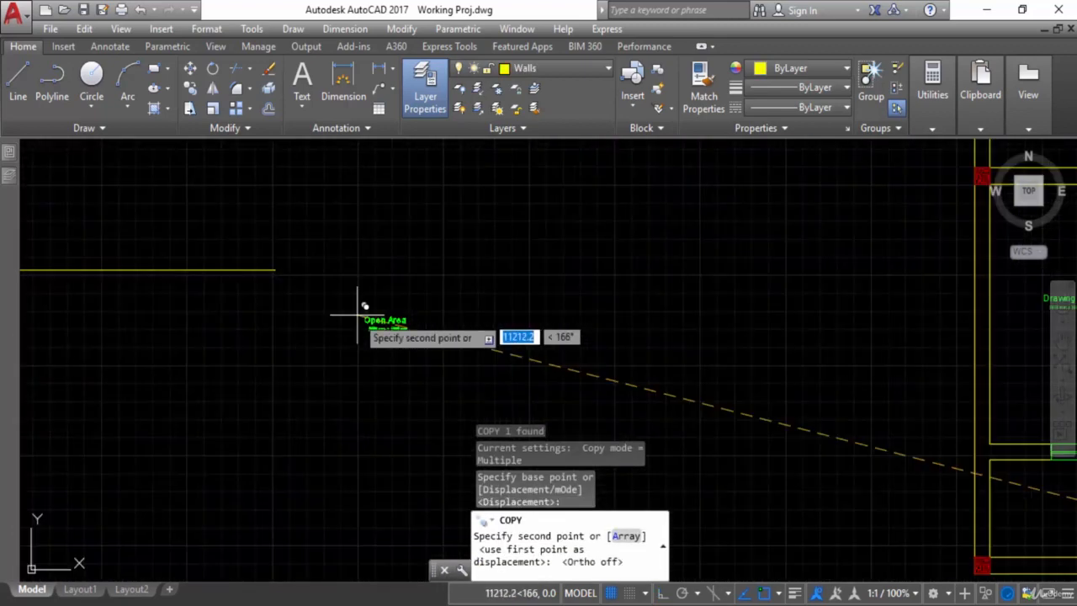
scroll(311, 252, up, 6)
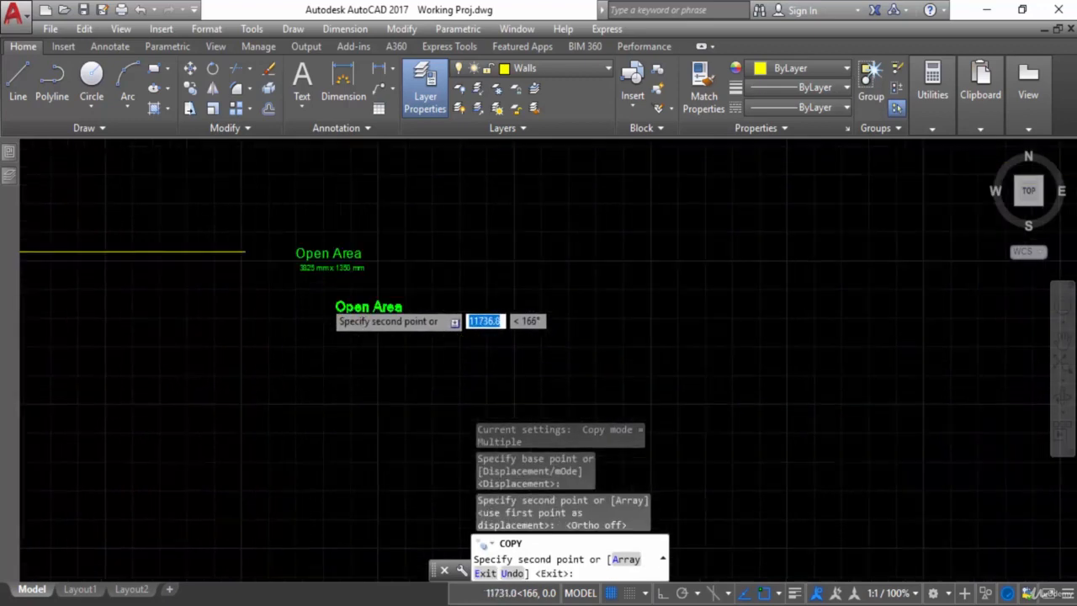
key(Escape)
Step: Replace the content of the copied Open Area text with G.L
click(308, 202)
click(282, 225)
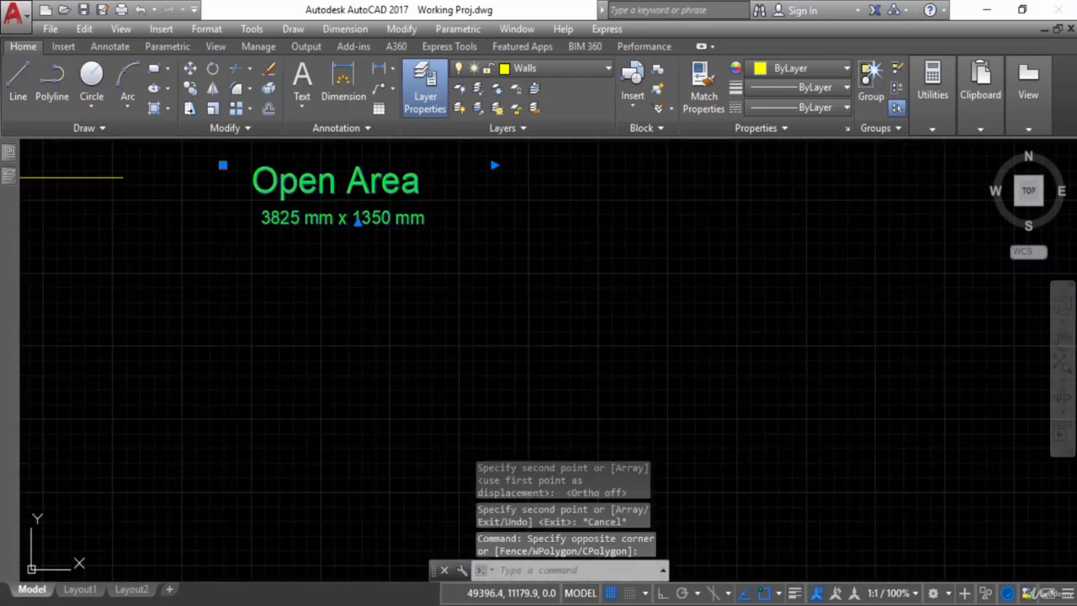
double_click(357, 219)
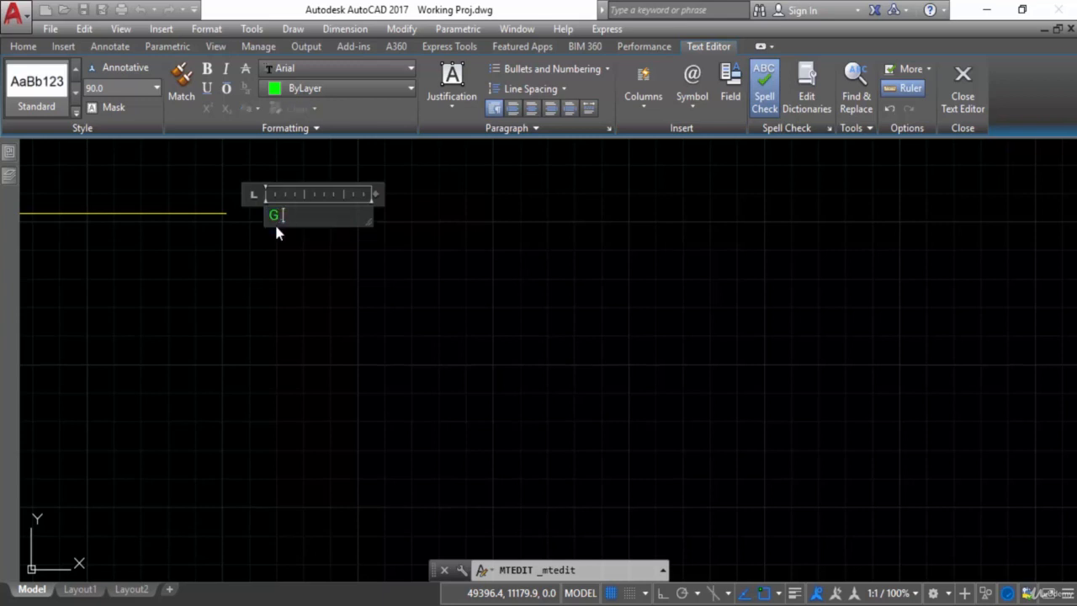
text(G.L)
key(ctrl+Return)
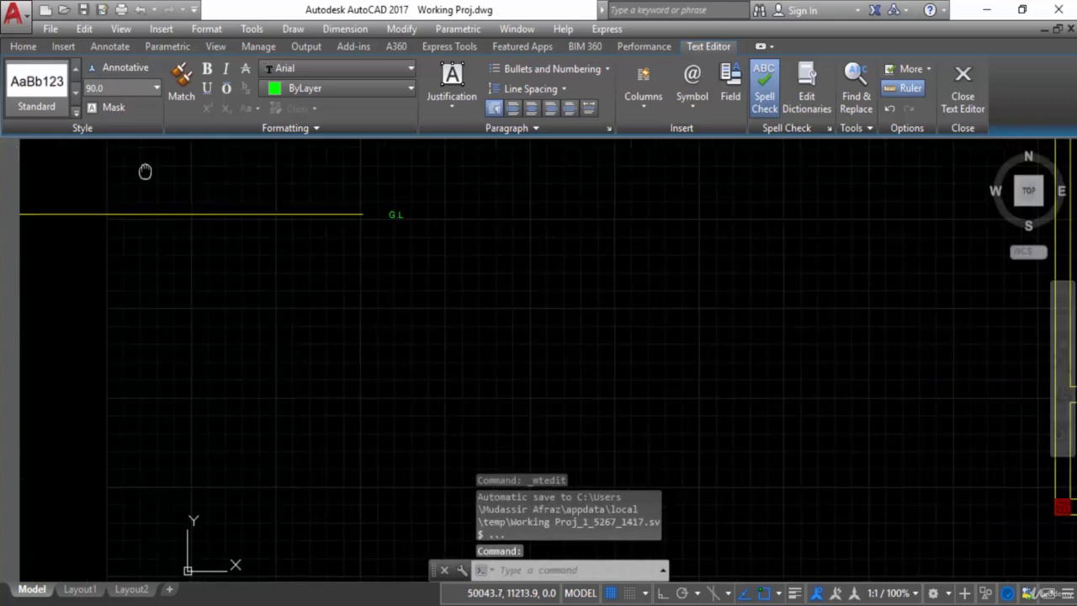
key(Escape)
key(Escape)
Step: Move the G.L label so that it sits directly against the right end of the ground line
scroll(433, 228, up, 2)
click(427, 169)
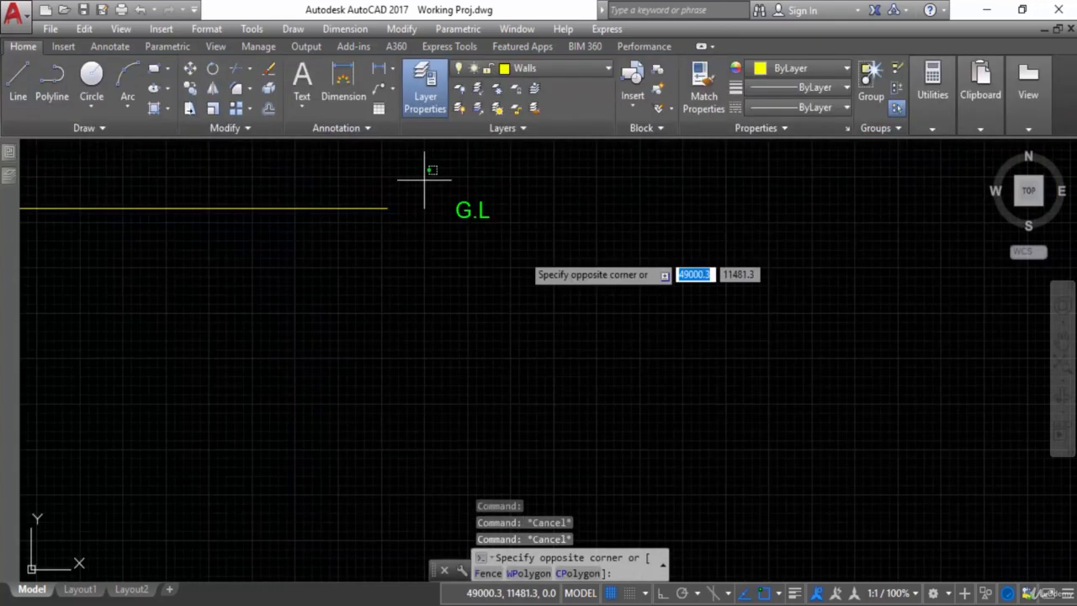
click(532, 269)
text(m)
key(Return)
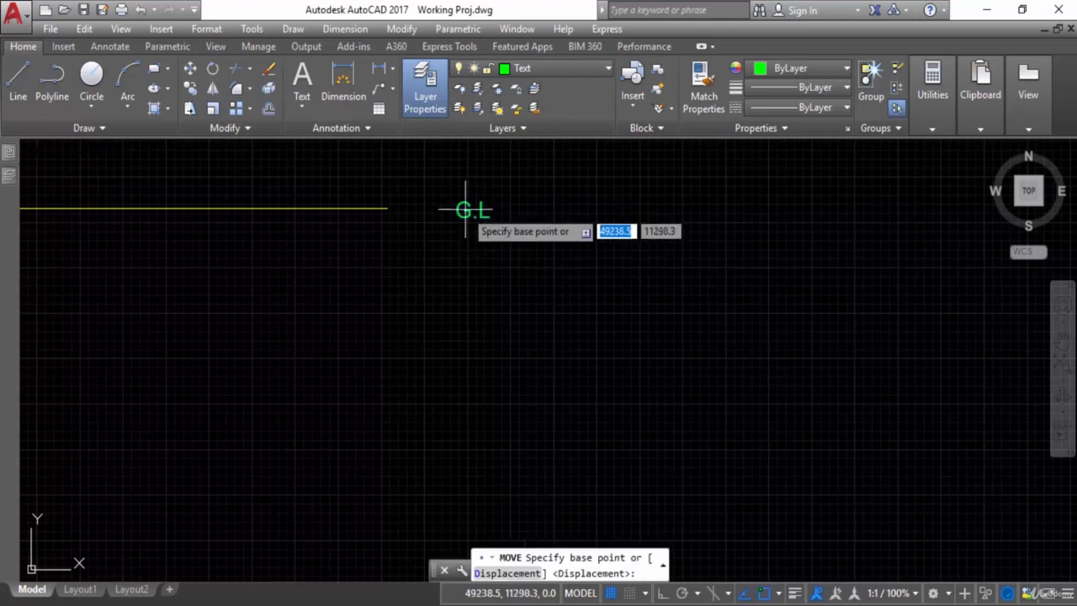
click(452, 204)
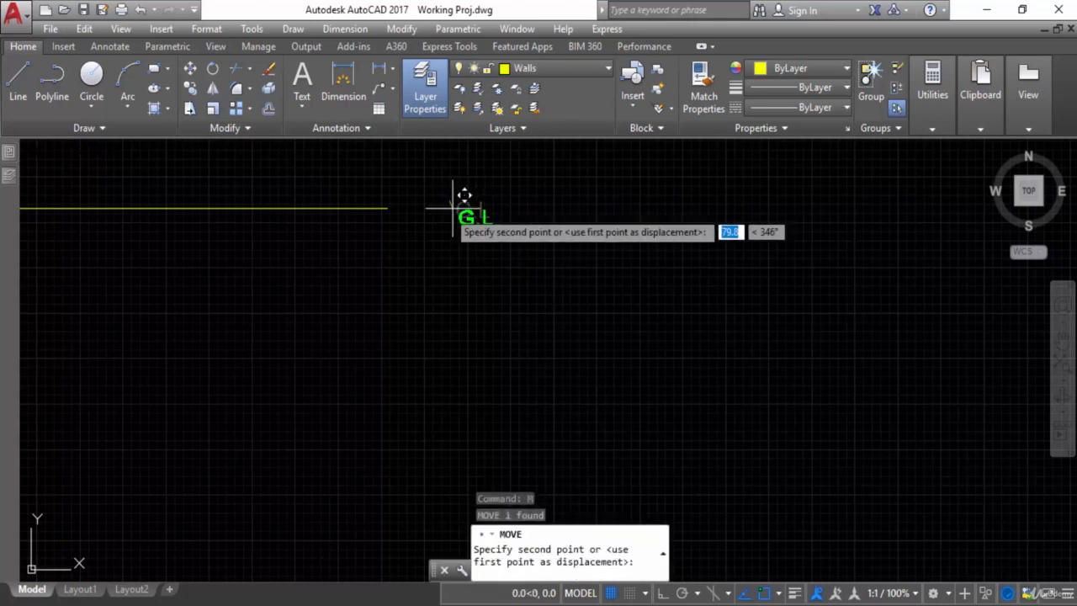
click(393, 201)
key(Escape)
Step: Make D1 the current layer, with the whole ground line in view
scroll(462, 319, down, 6)
middle_drag(416, 341, 559, 338)
scroll(690, 320, down, 4)
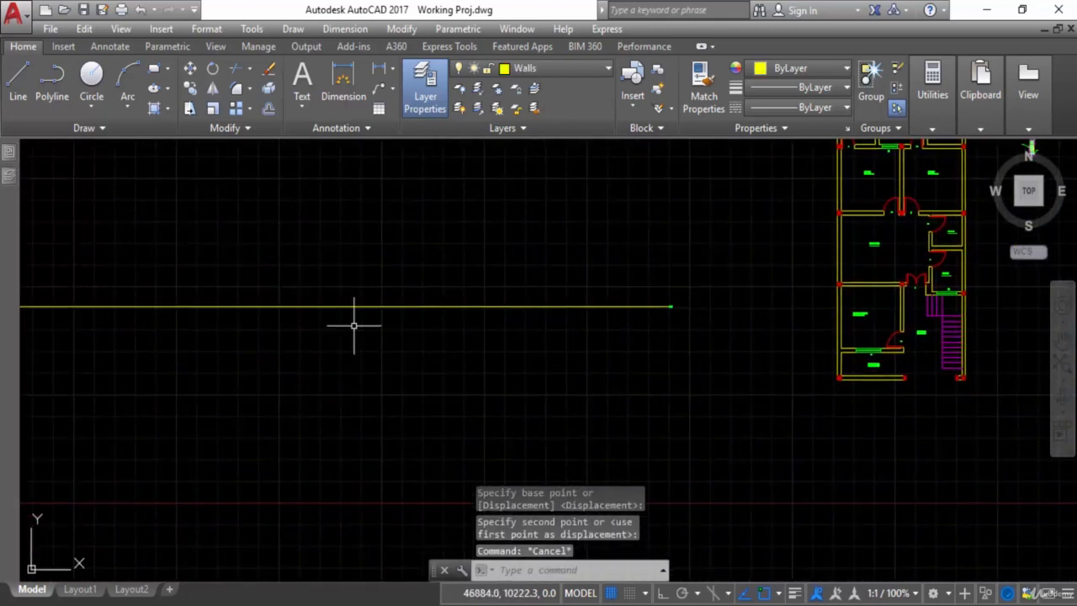
middle_drag(96, 319, 395, 349)
click(570, 75)
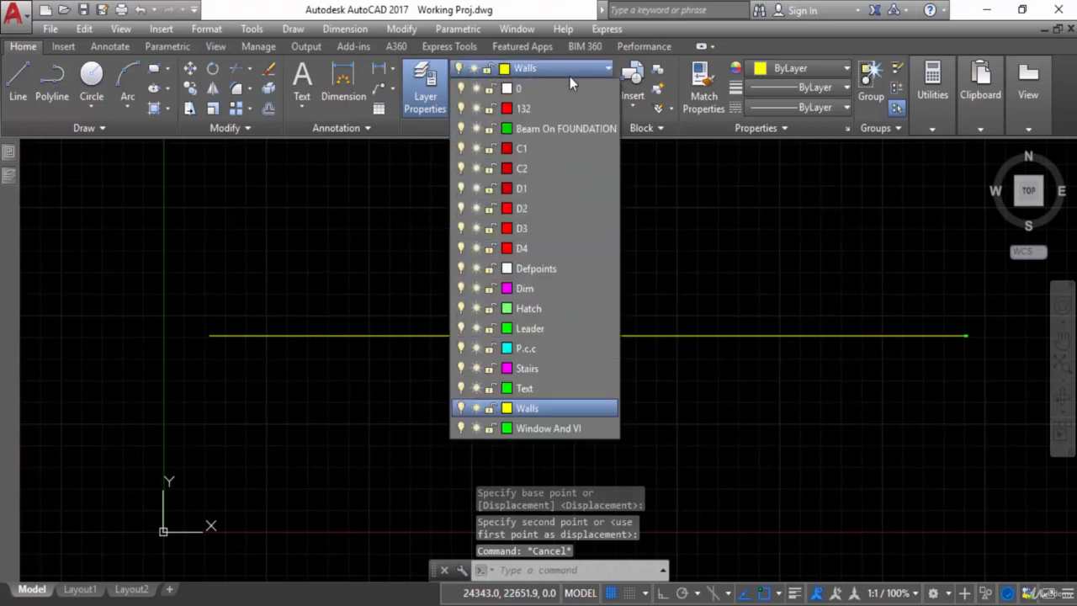
click(525, 189)
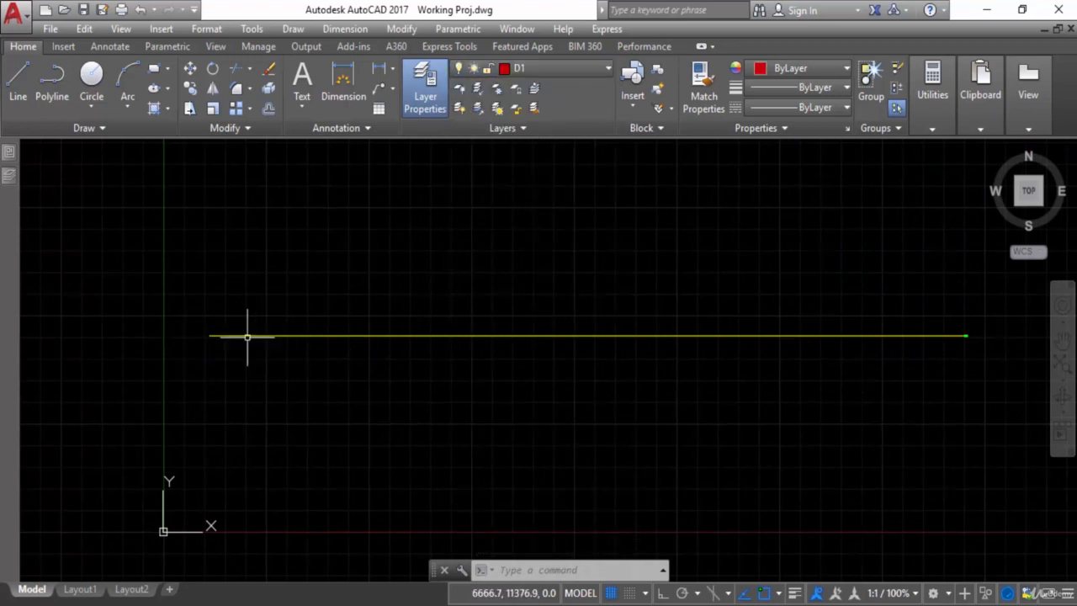
Step: Switch to the reference PDF, examine the width and height dimensions of door D1, and return to AutoCAD
click(379, 605)
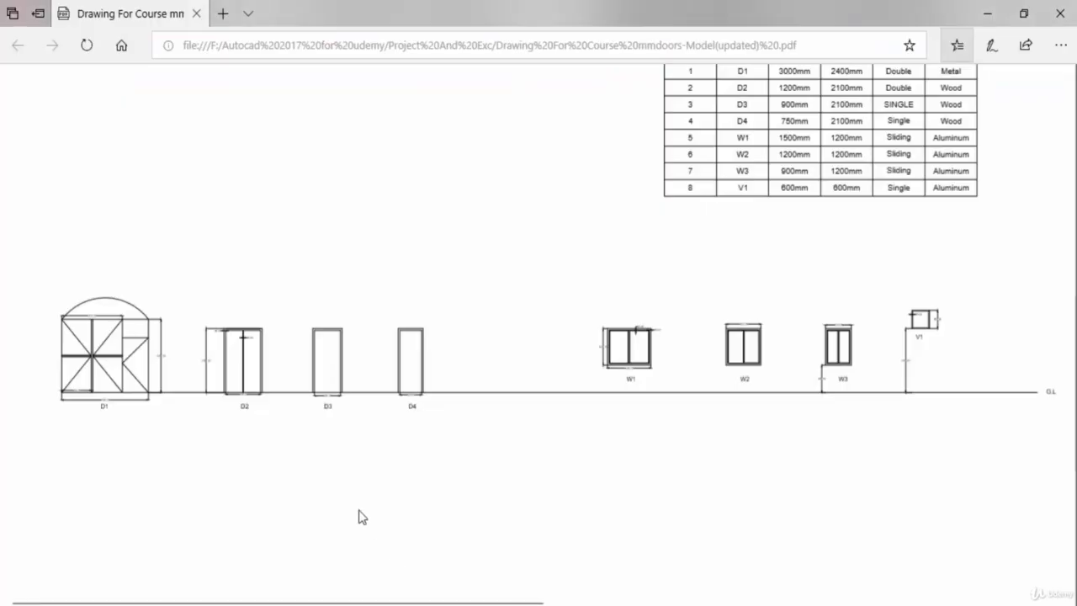
ctrl+scroll(80, 385, up, 5)
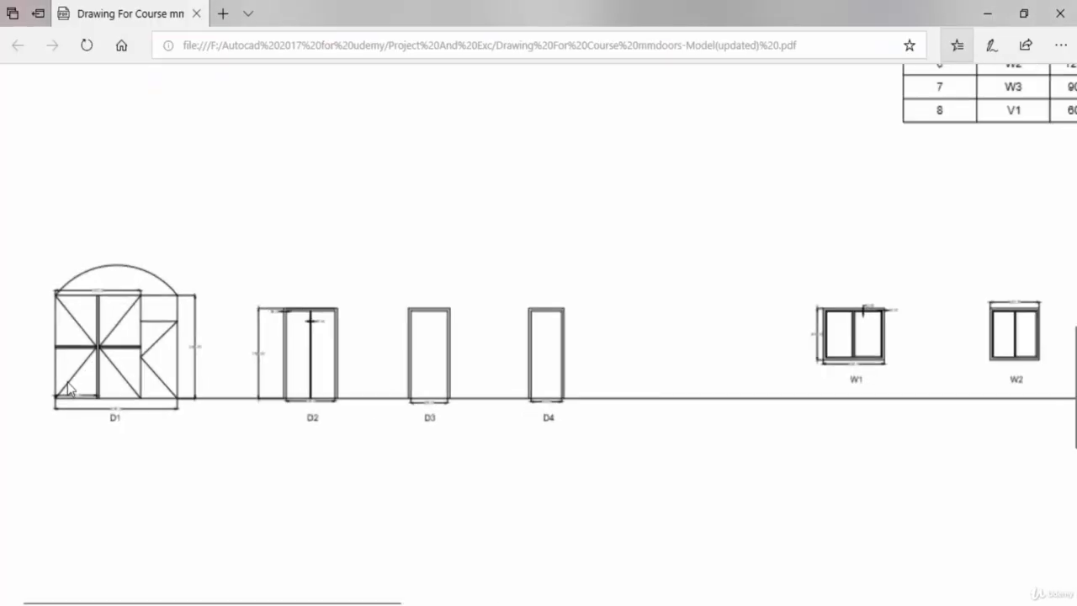
ctrl+scroll(113, 452, up, 5)
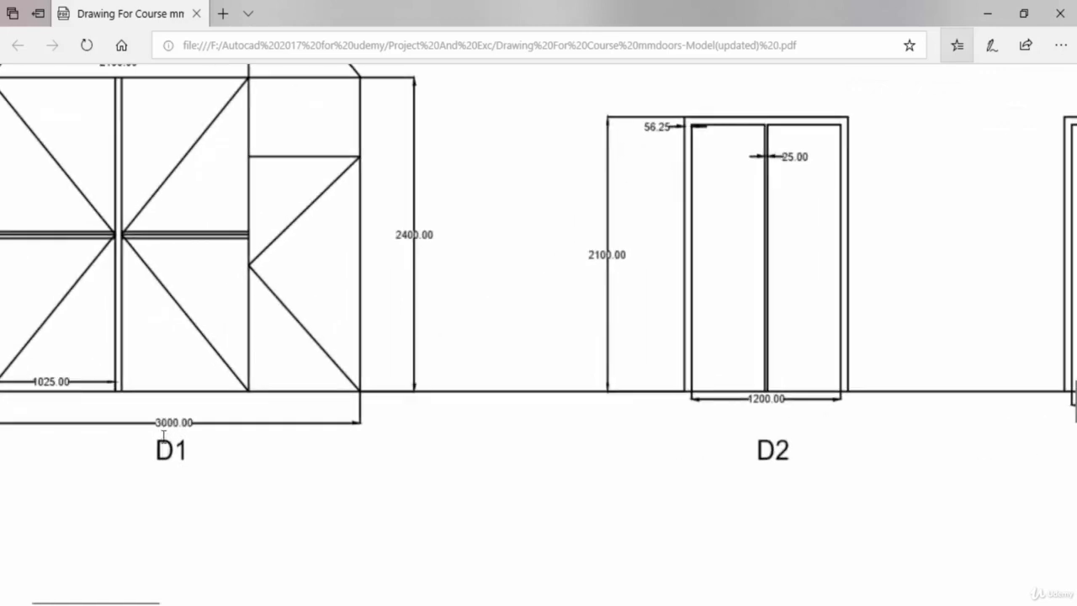
ctrl+scroll(217, 418, down, 2)
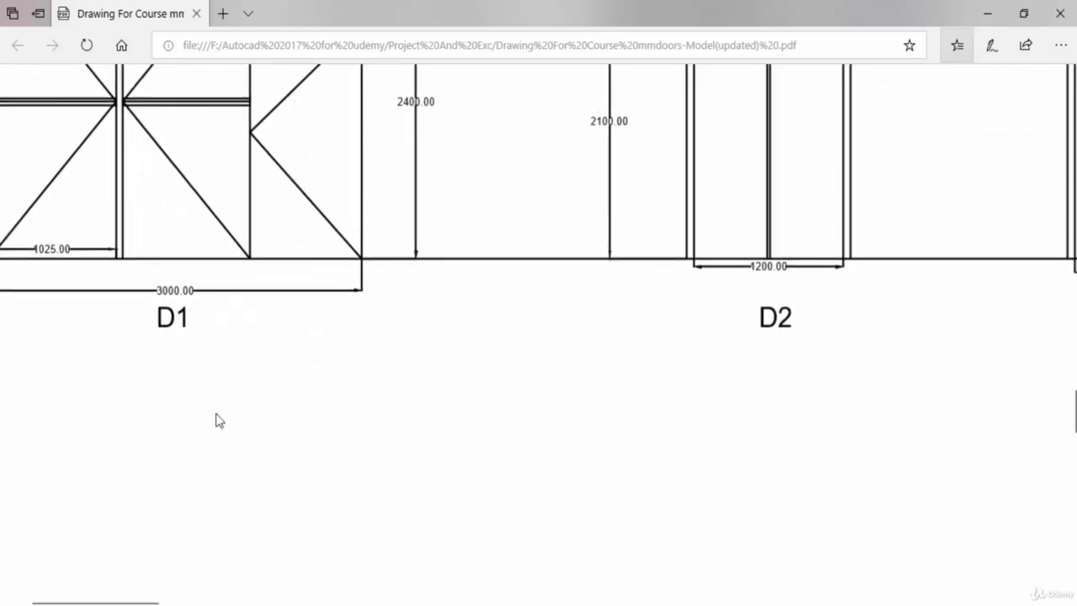
scroll(376, 159, up, 2)
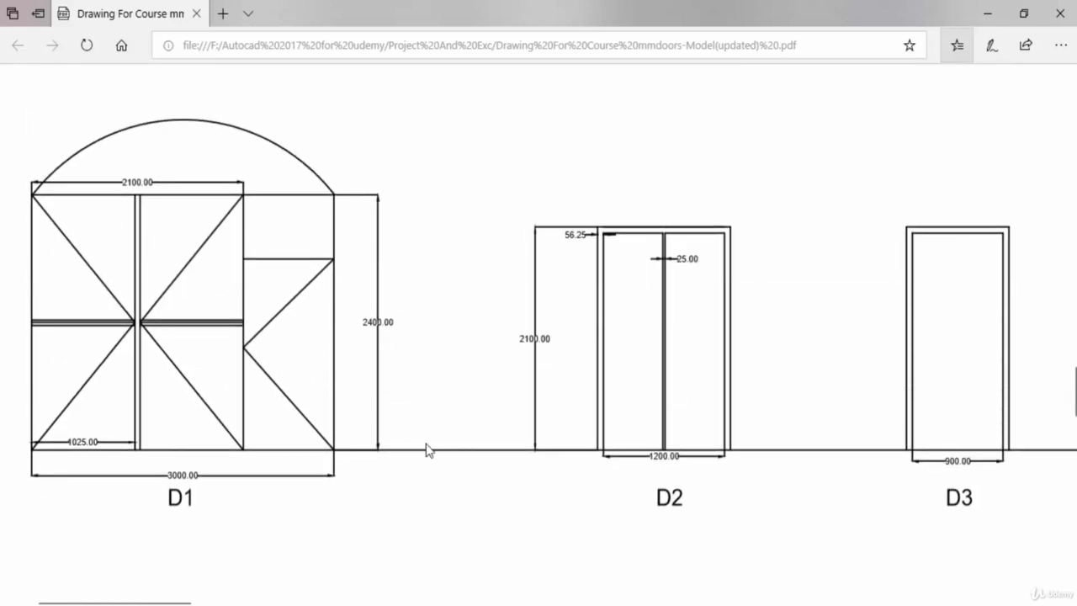
key(alt+Tab)
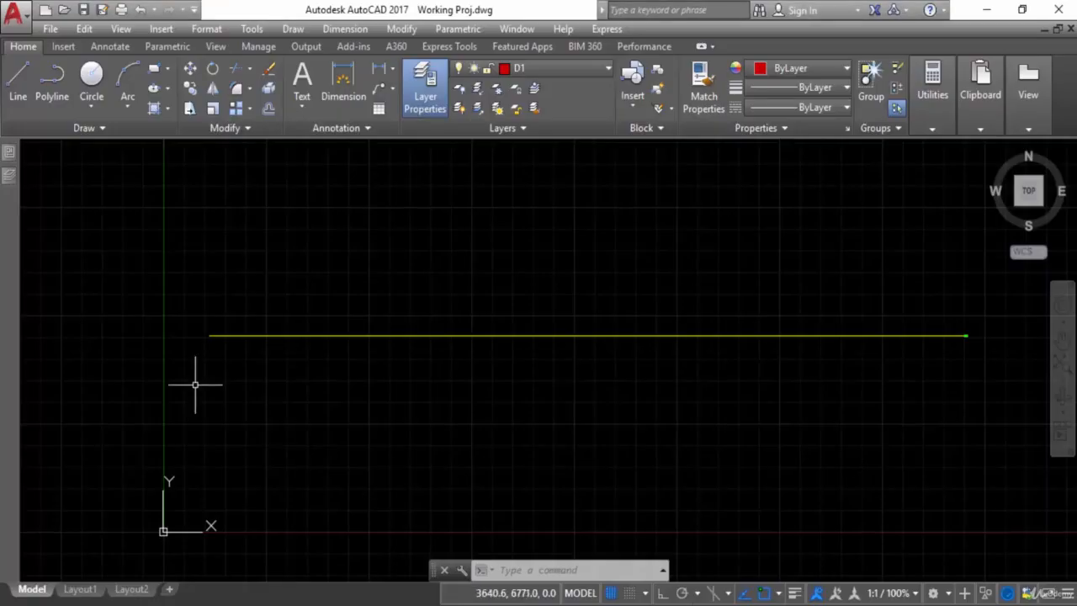
Step: Draw a vertical line 2400 mm high with Ortho on, rising from the ground line near its left end
key(Escape)
key(Escape)
text(l)
key(Return)
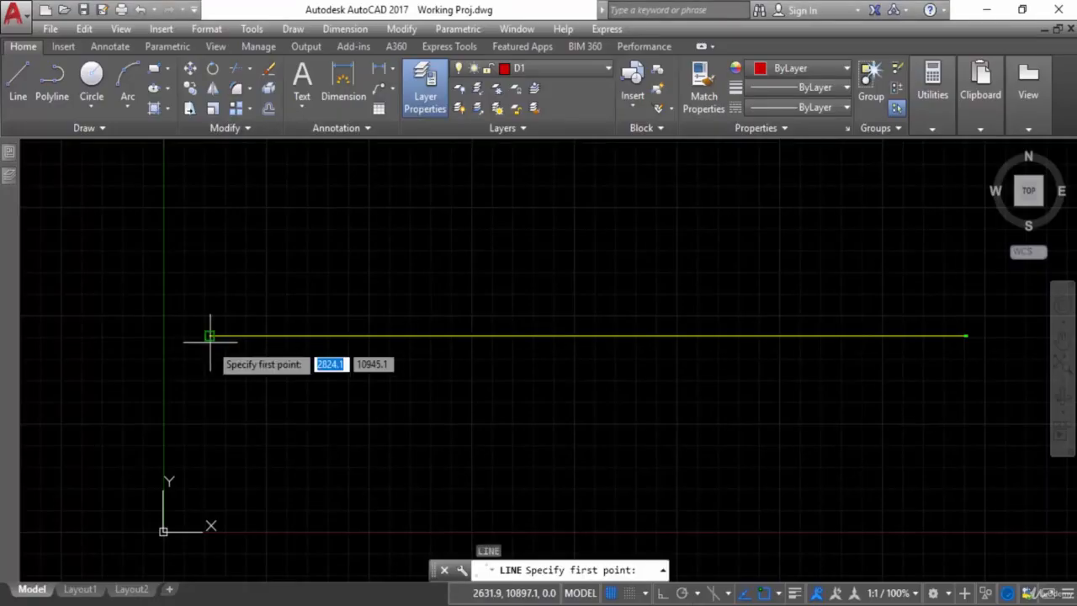
click(236, 335)
middle_drag(256, 266, 284, 413)
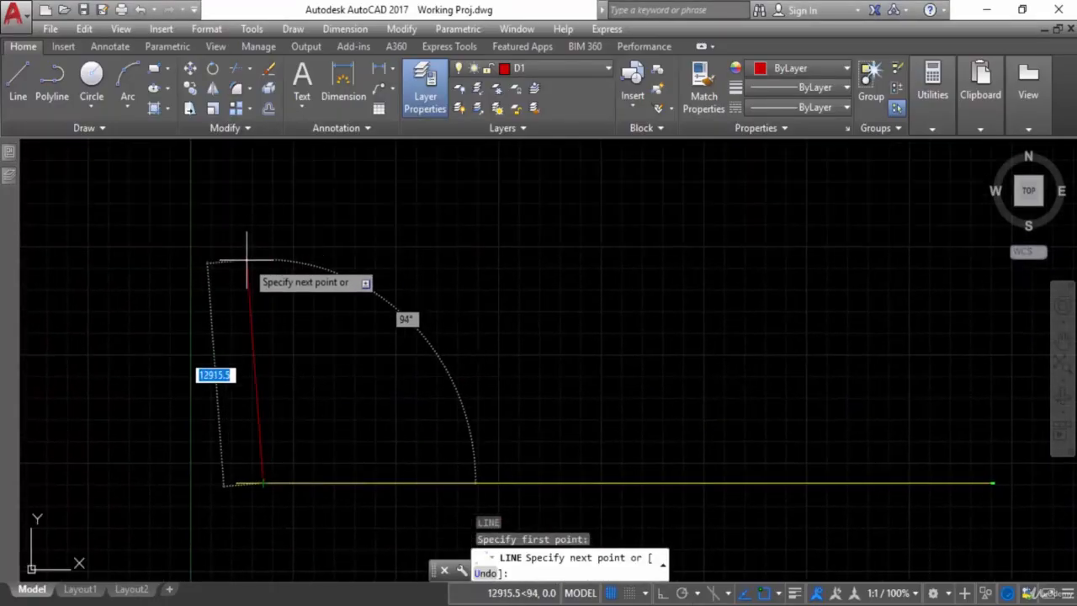
key(F8)
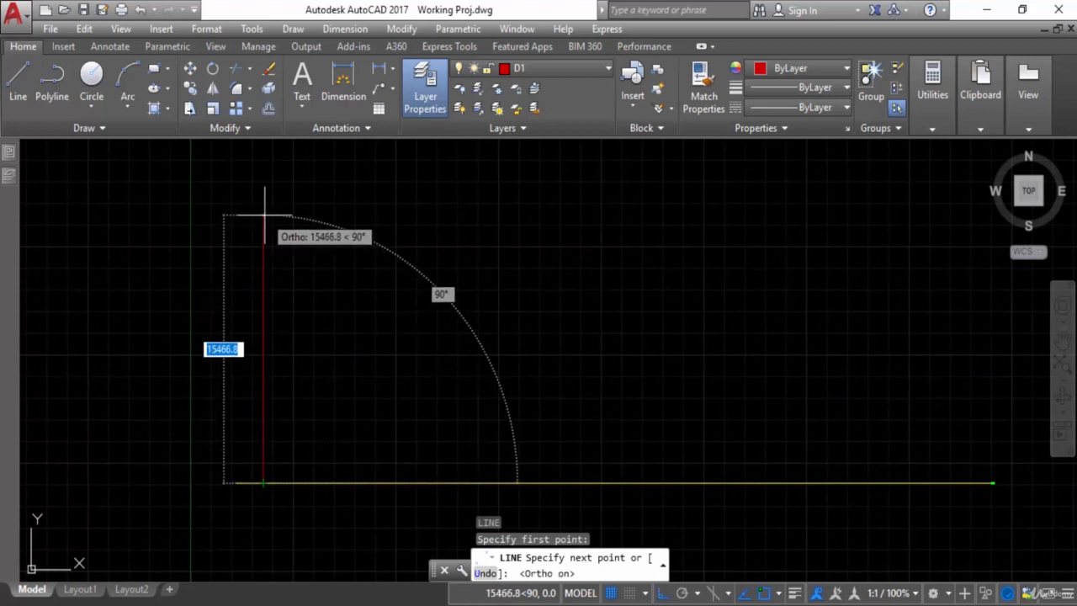
text(24)
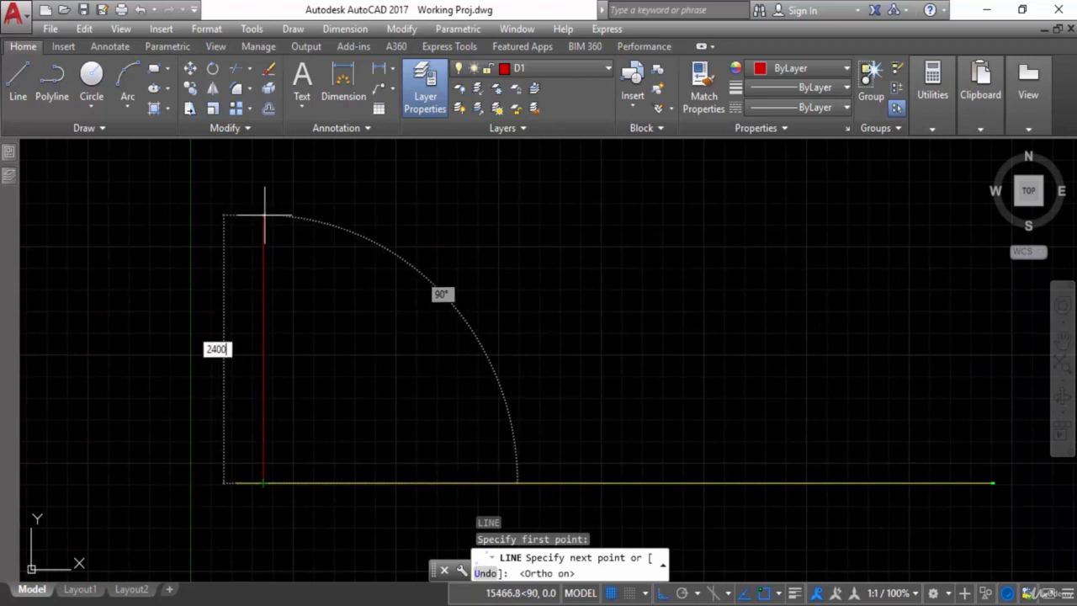
text(00)
key(Return)
scroll(236, 219, down, 5)
scroll(332, 308, up, 4)
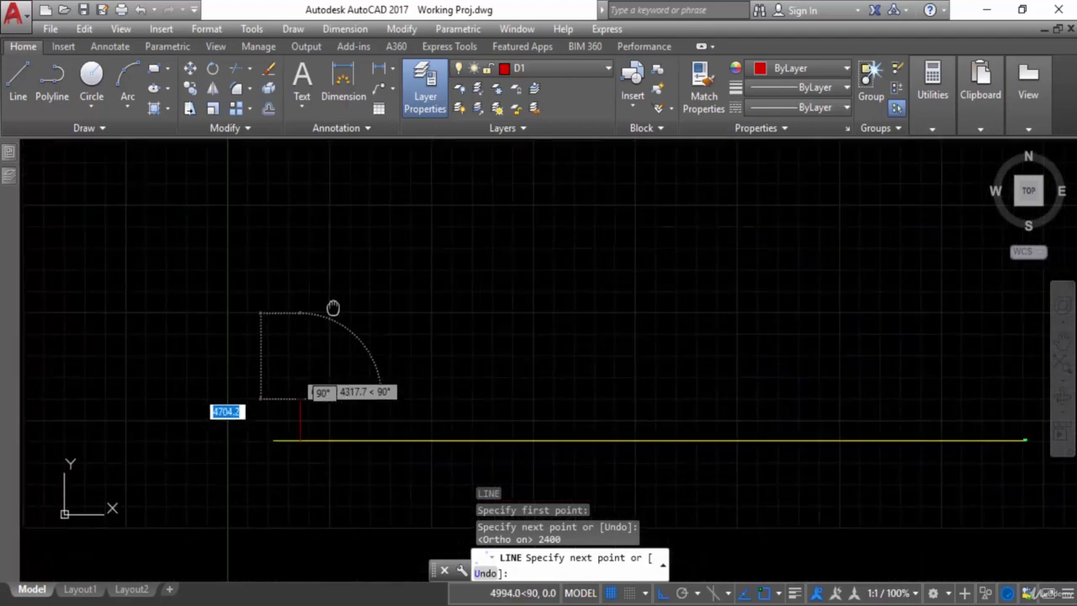
scroll(317, 337, down, 3)
key(Escape)
key(Escape)
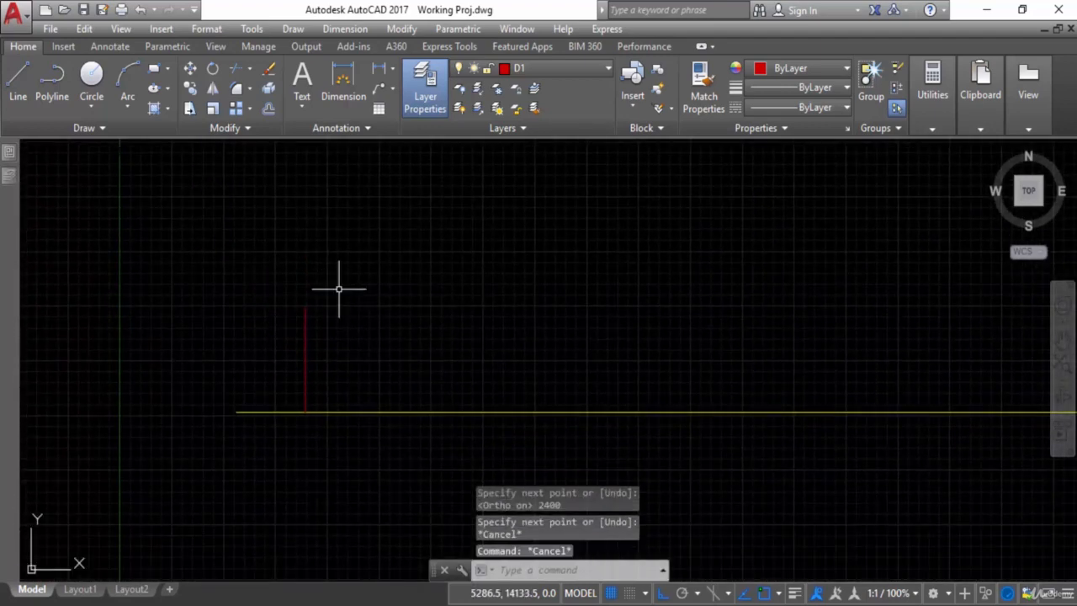
Step: Offset the 2400 mm vertical line 3000 mm to the right to form door D1's other side
text(o)
key(Return)
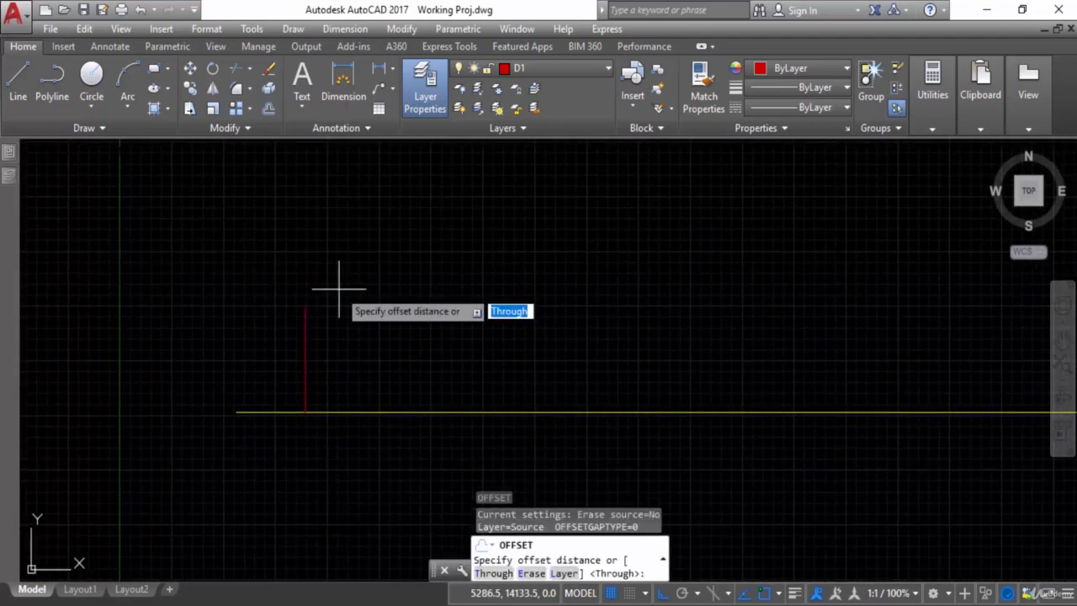
key(Return)
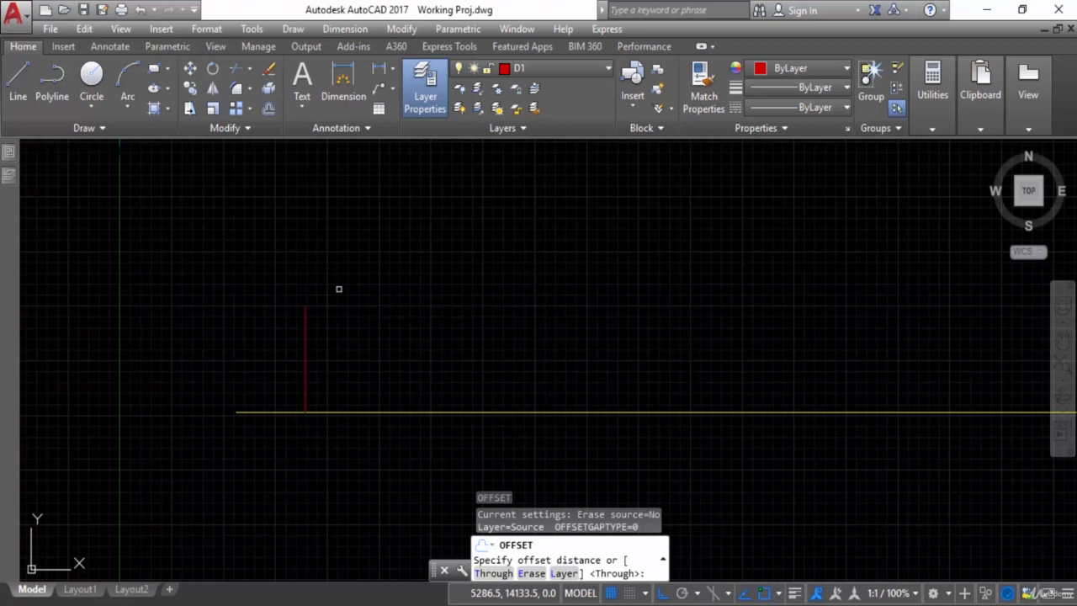
click(306, 341)
click(493, 348)
key(Escape)
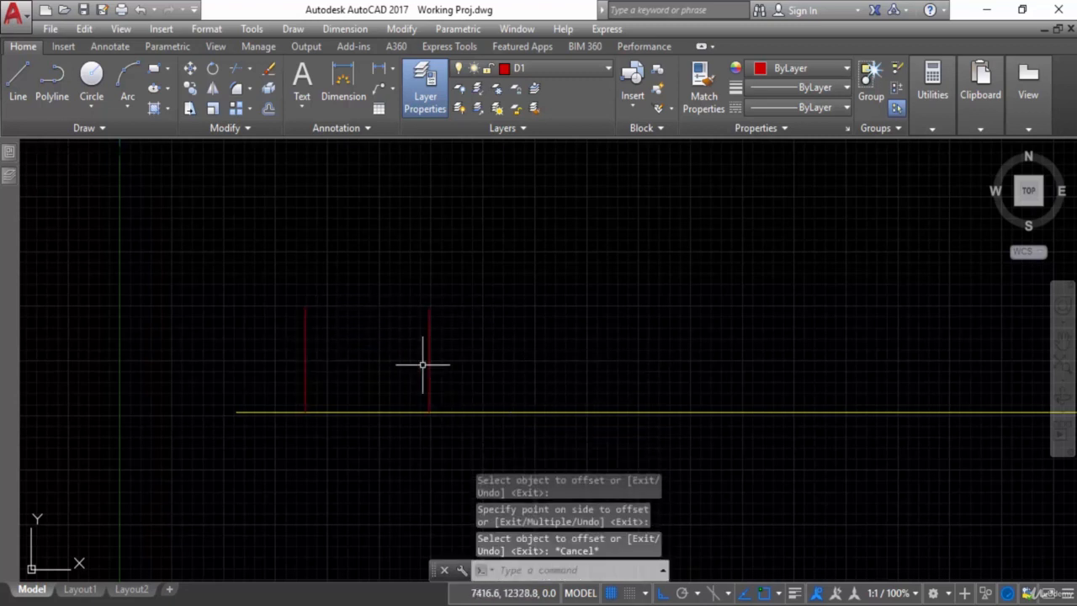
Step: Check door D1's panel width in the reference PDF and, back in AutoCAD, offset the door's left line 1025 mm to the right
click(408, 555)
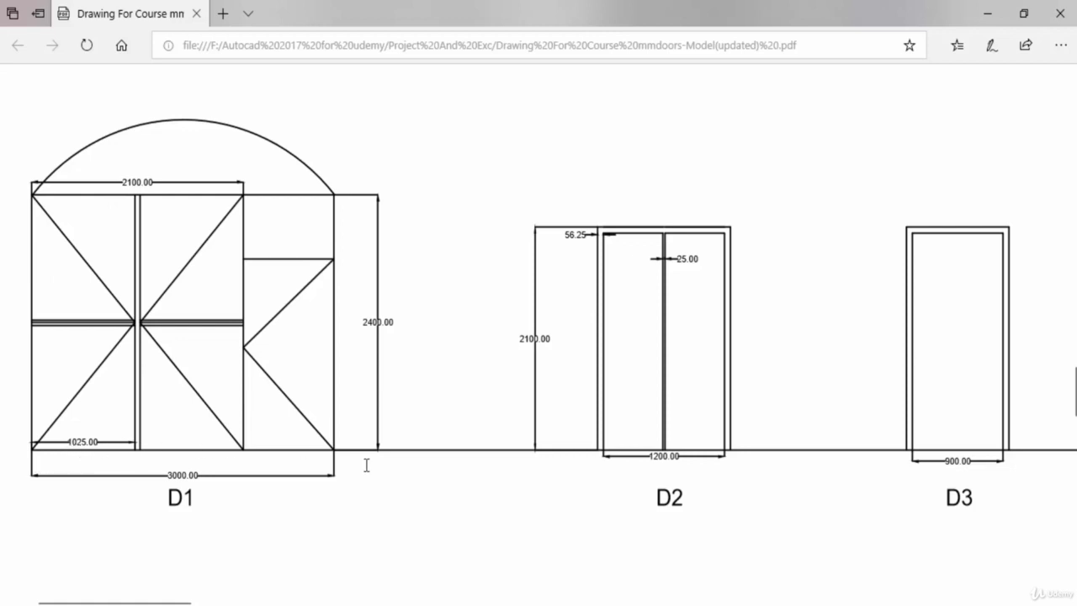
key(alt+Tab)
key(Escape)
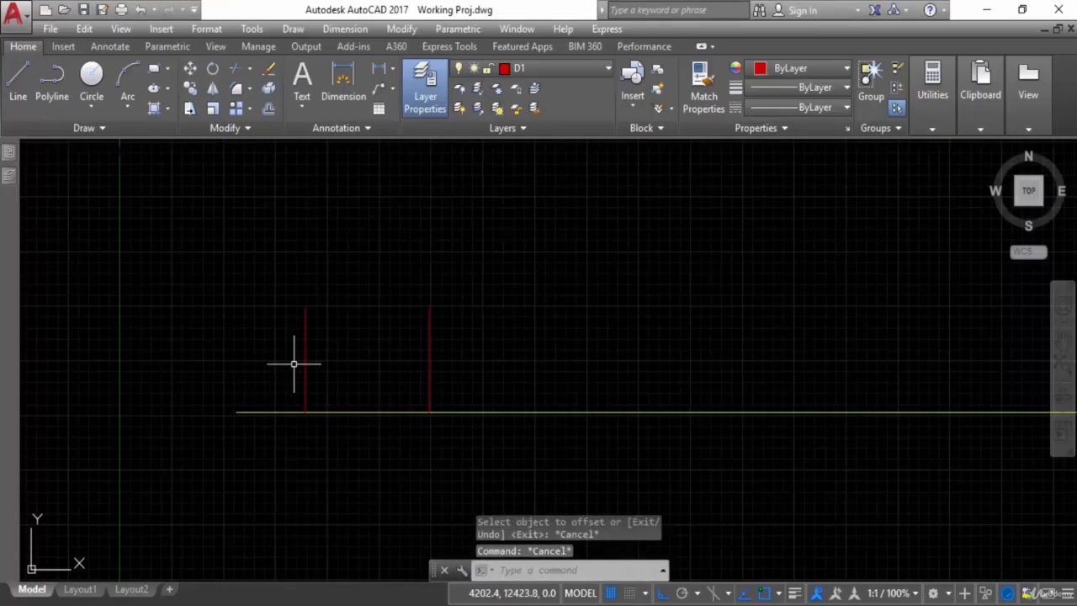
text(o)
key(Return)
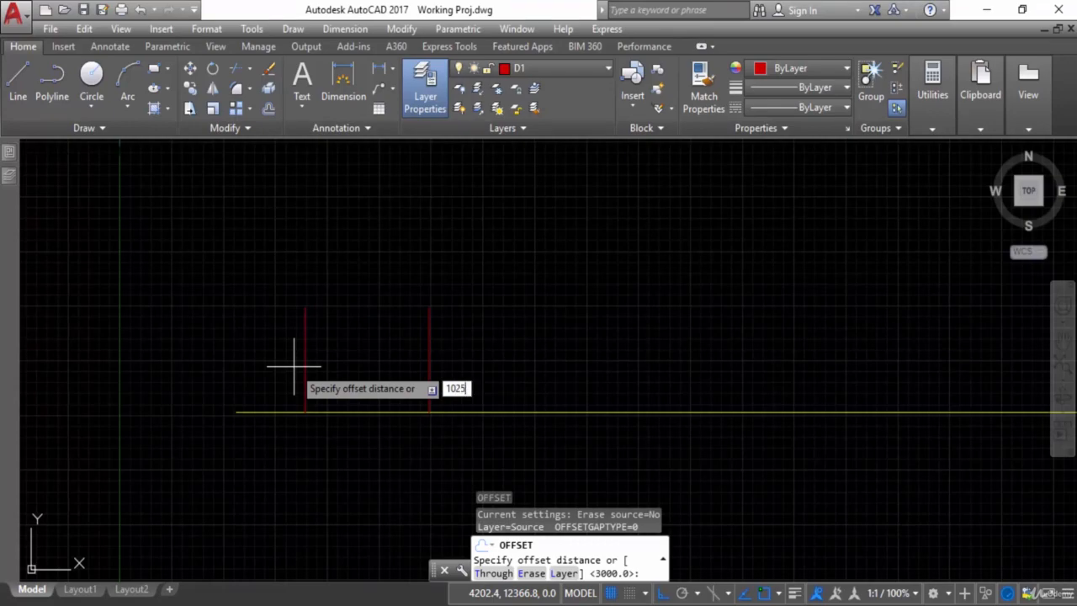
text(1025)
key(Return)
key(alt+Tab)
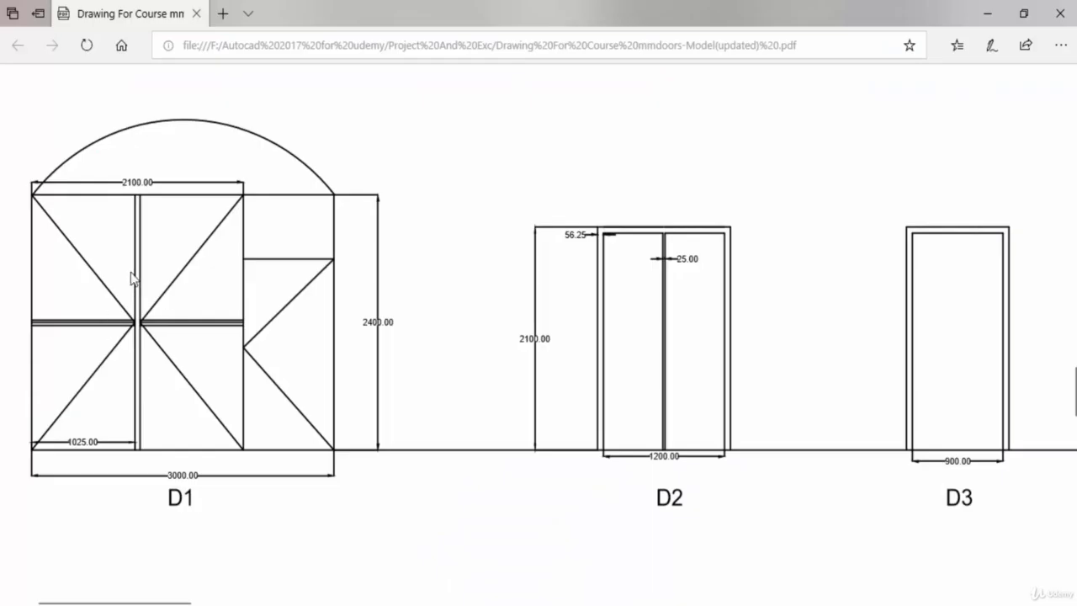
key(alt+Tab)
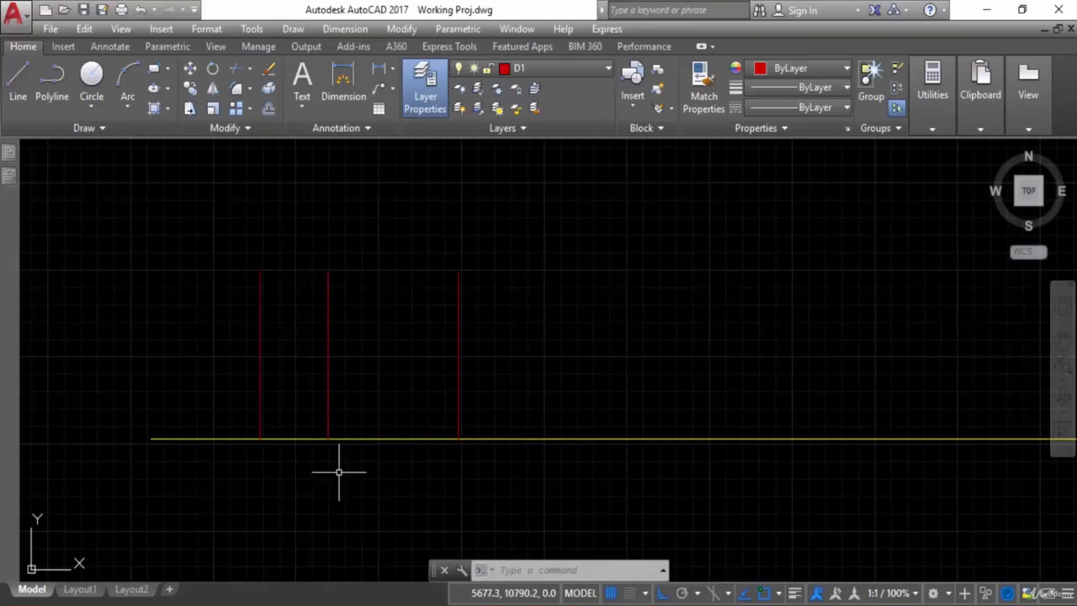
Step: Offset the inner vertical line 24 mm to the right to make a narrow double line
key(Return)
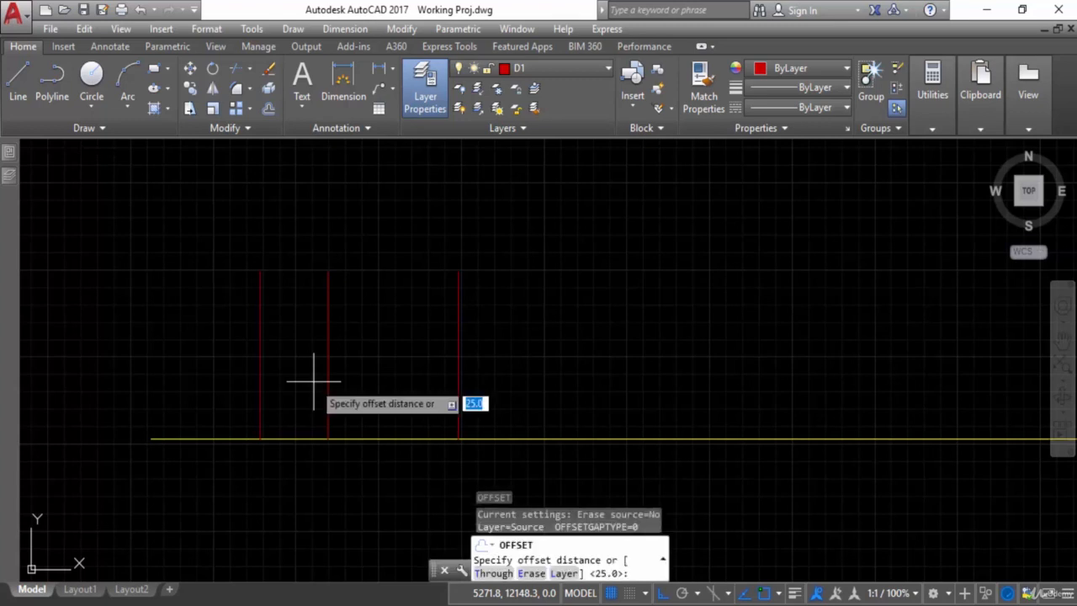
text(24)
key(Return)
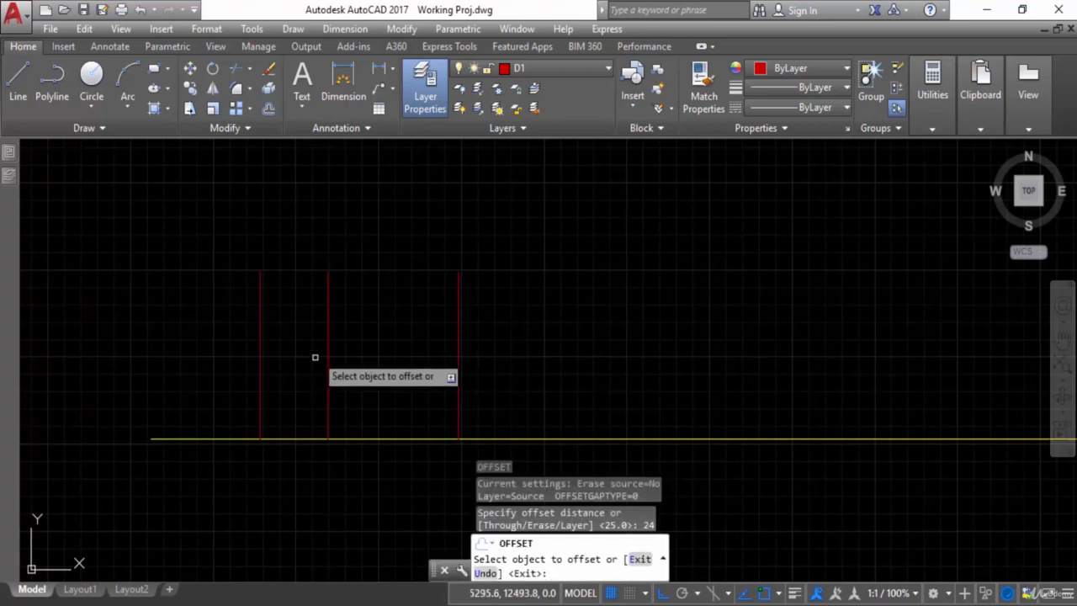
click(328, 328)
click(339, 331)
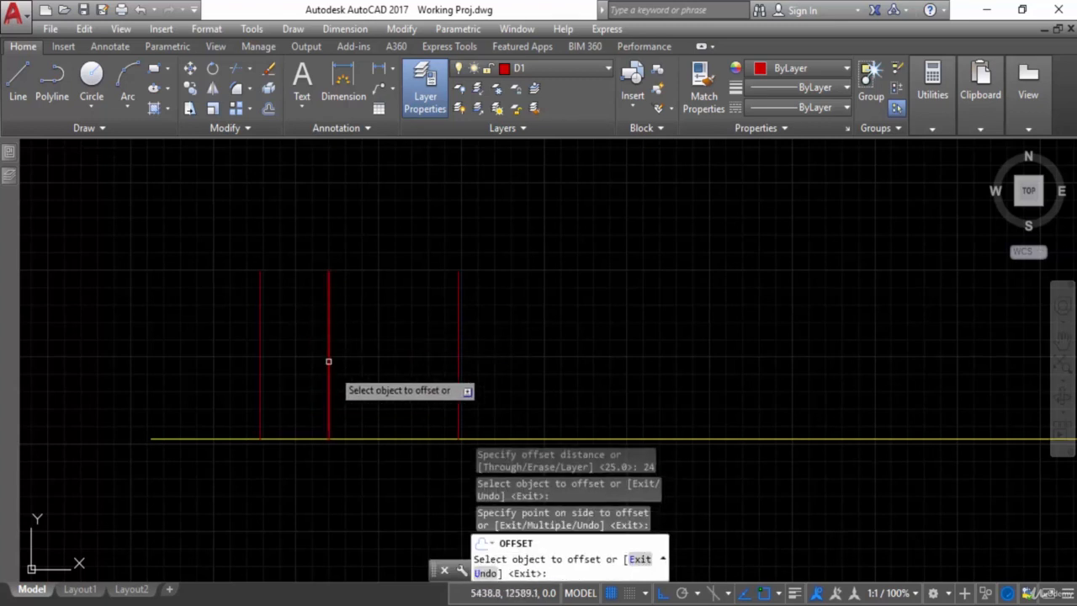
key(Escape)
scroll(329, 361, up, 2)
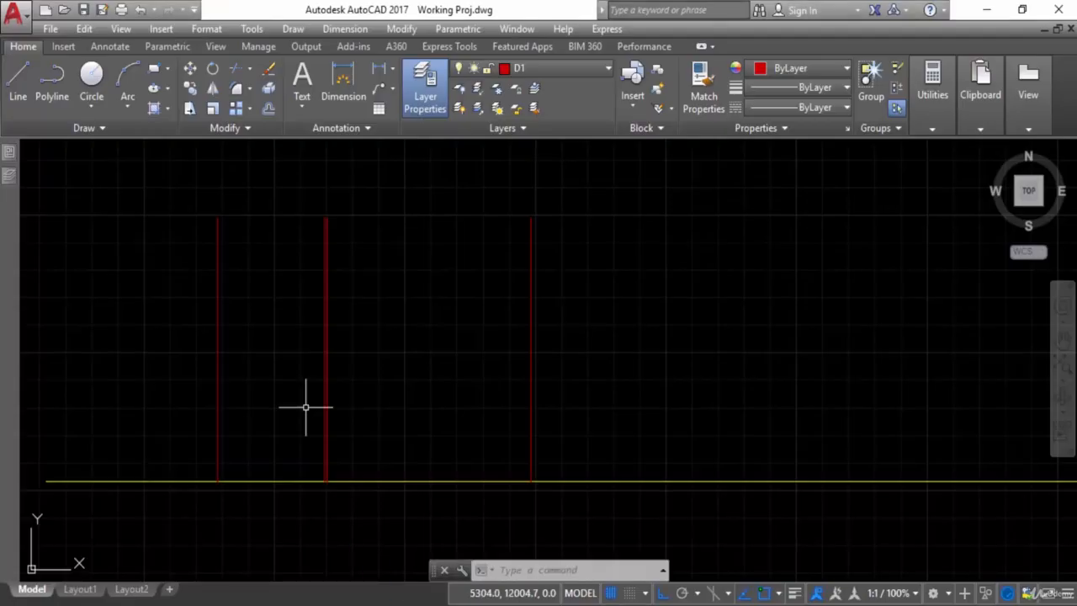
key(Escape)
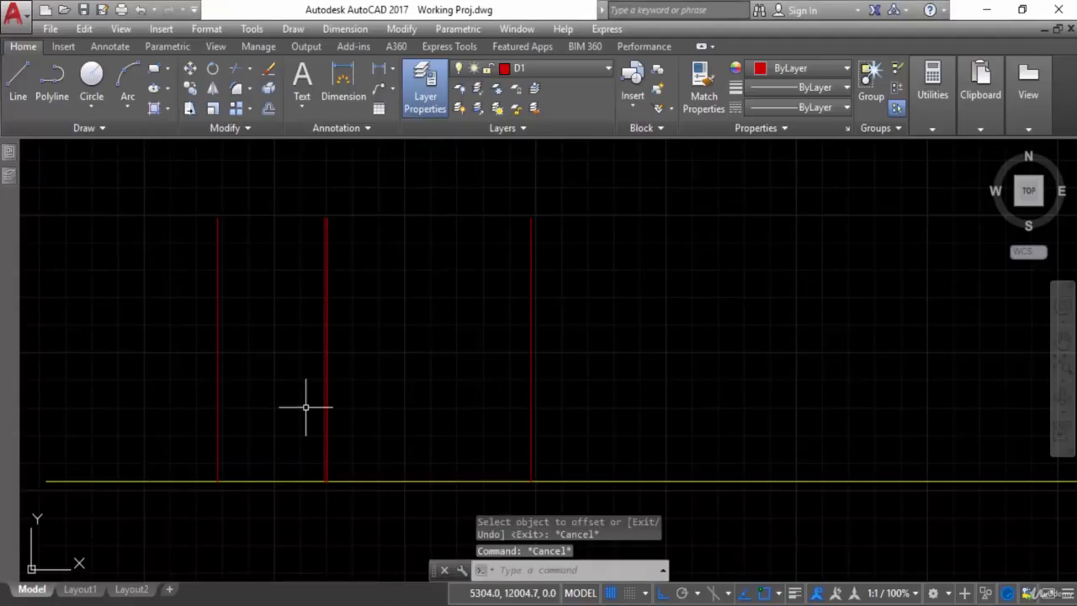
Step: Offset the narrow double line's edge 1025 mm to the right to set the second panel's far side
key(Return)
text(1025)
key(Return)
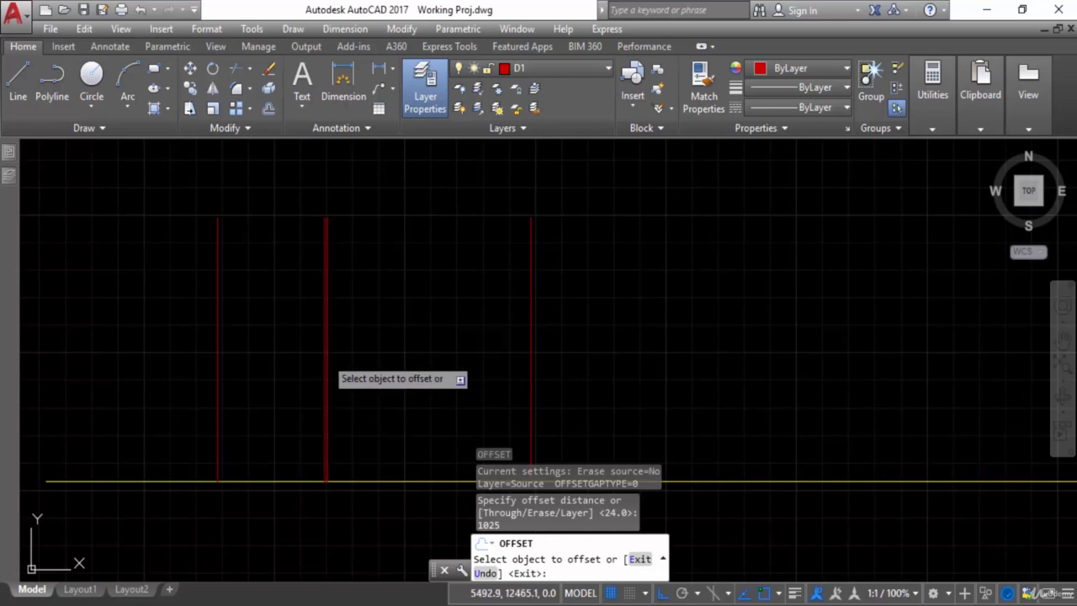
click(325, 359)
click(389, 356)
key(Escape)
Step: Check D1 in the reference PDF, return to AutoCAD and draw a horizontal line across the right-hand panel, about a quarter of the way down
click(222, 594)
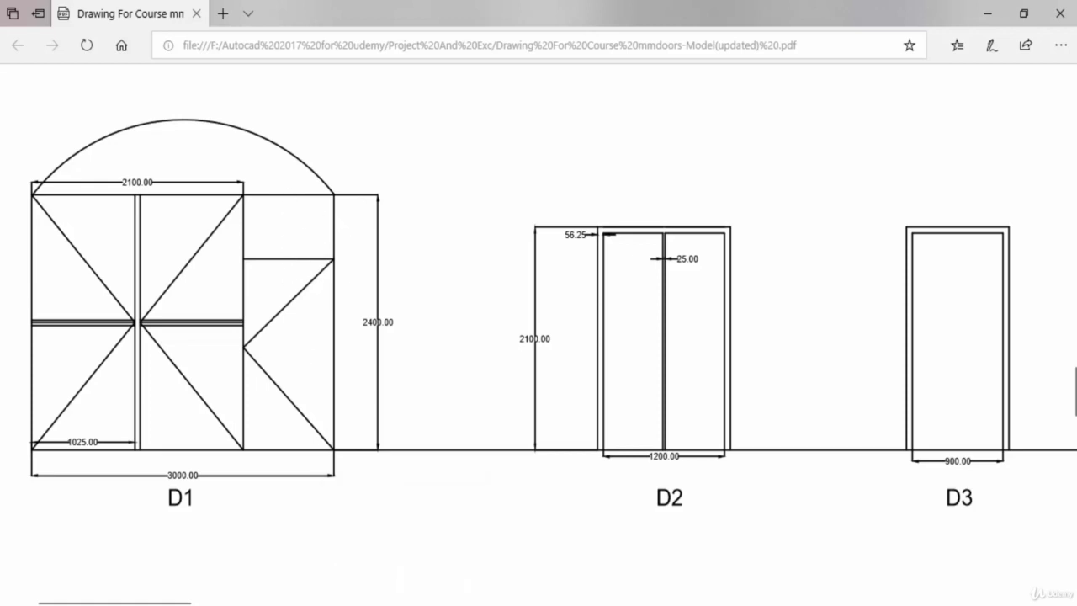
key(alt+Tab)
scroll(472, 333, up, 2)
key(Escape)
scroll(475, 391, down, 4)
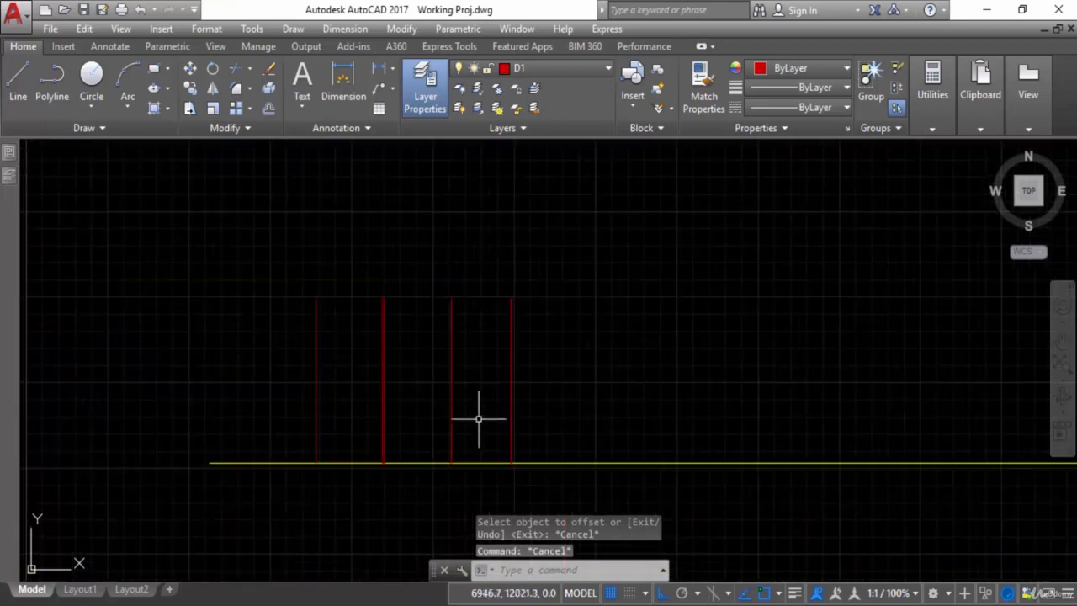
key(Escape)
text(l)
key(Return)
scroll(468, 379, up, 4)
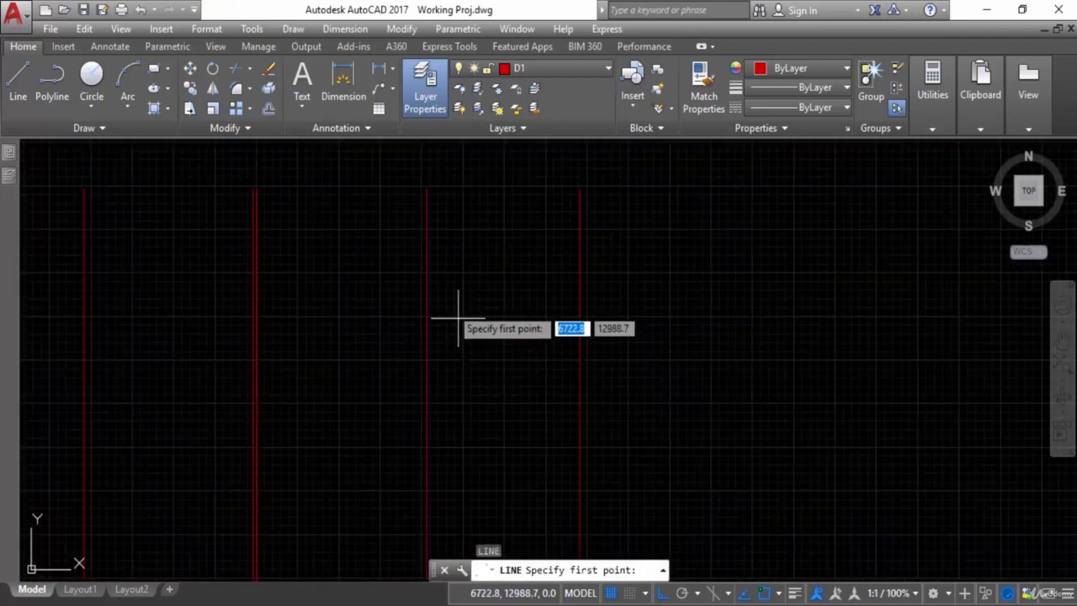
click(427, 282)
click(580, 282)
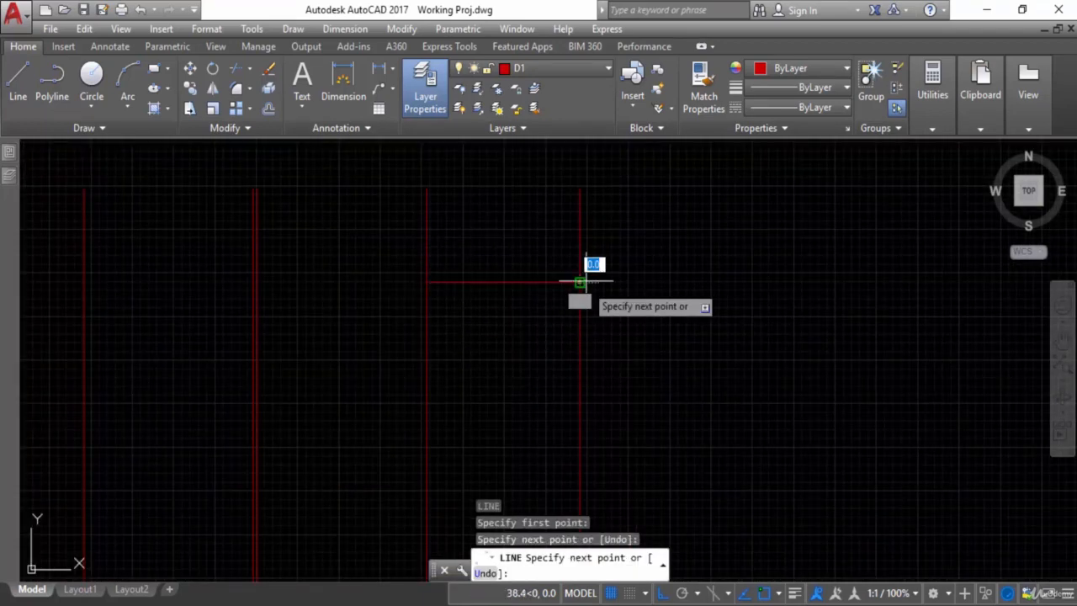
key(Escape)
scroll(577, 409, down, 4)
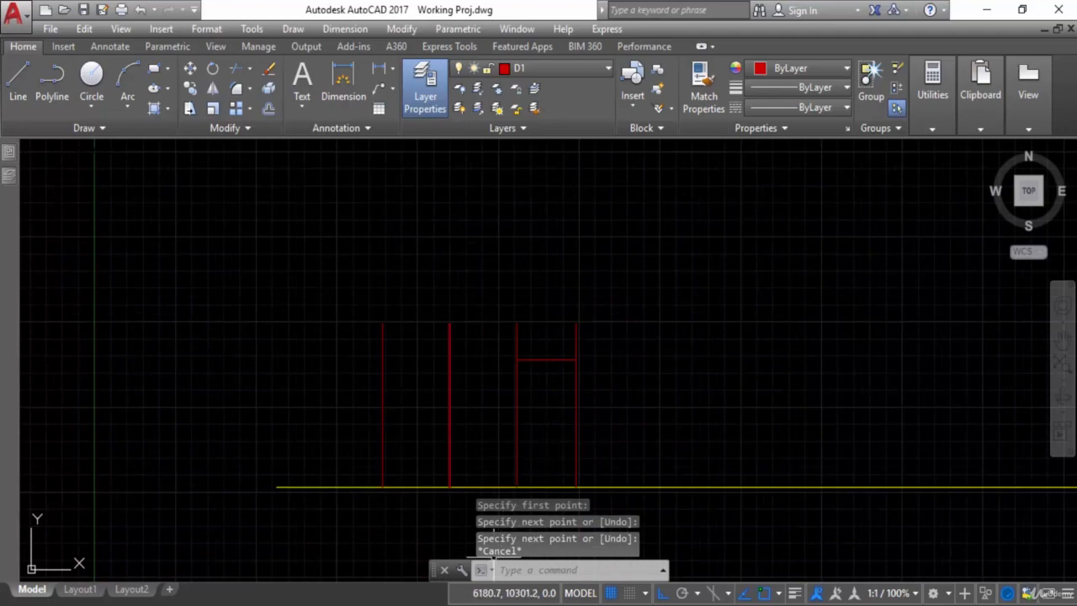
Step: Check D1 in the reference PDF, return to AutoCAD and close the door's top with a horizontal line between its outer sides
key(alt+Tab)
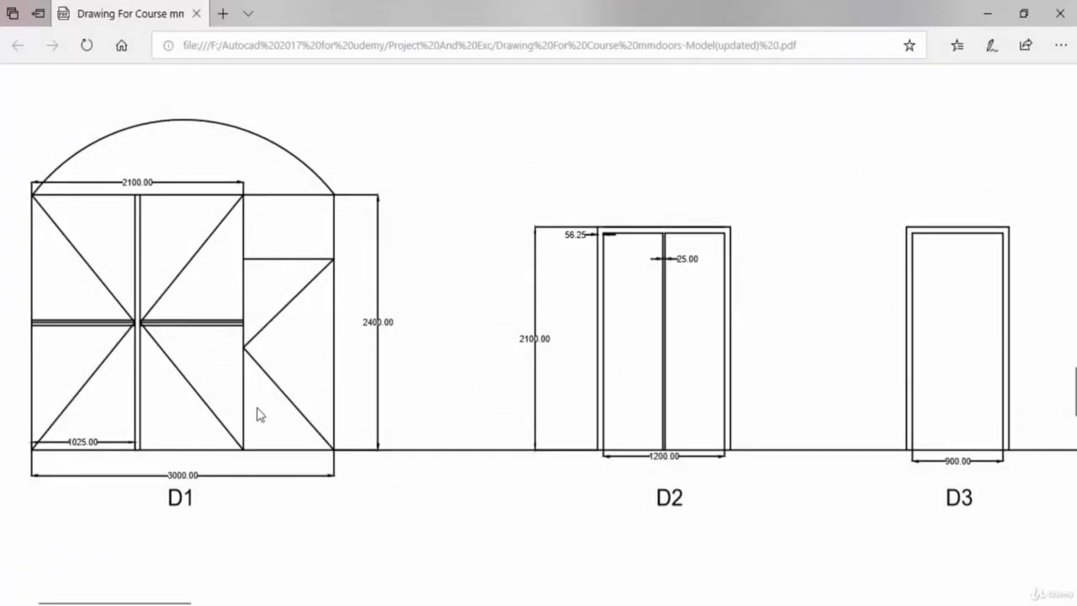
key(alt+Tab)
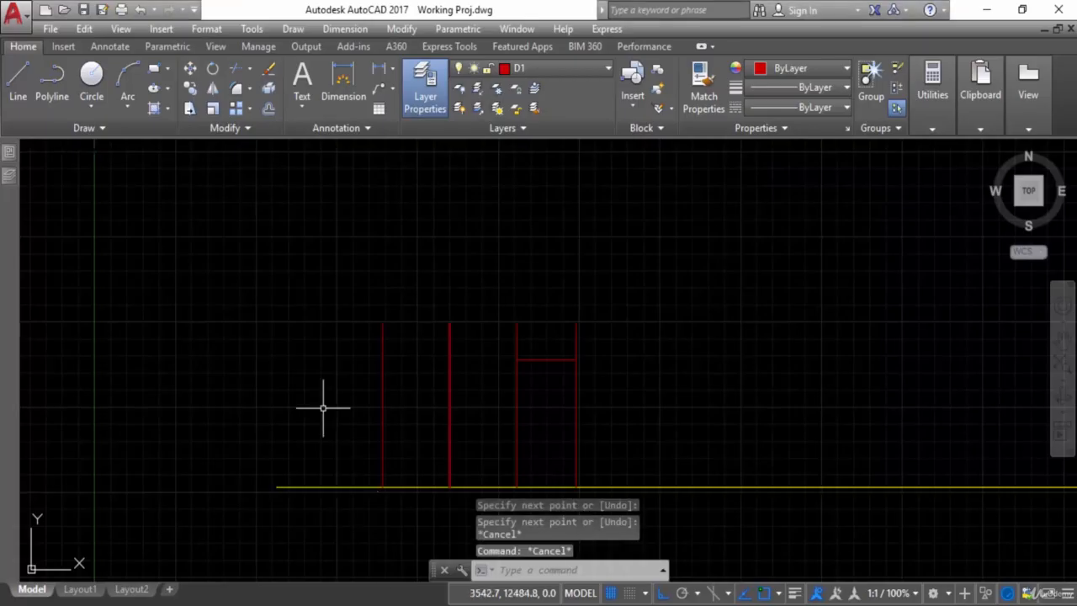
text(l)
key(Return)
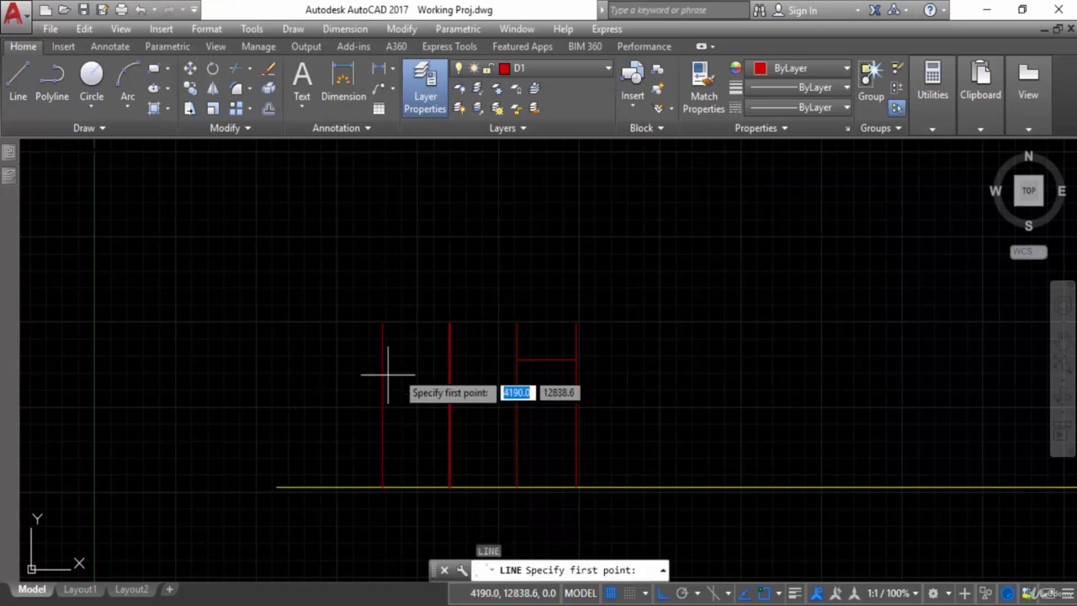
click(575, 323)
key(Escape)
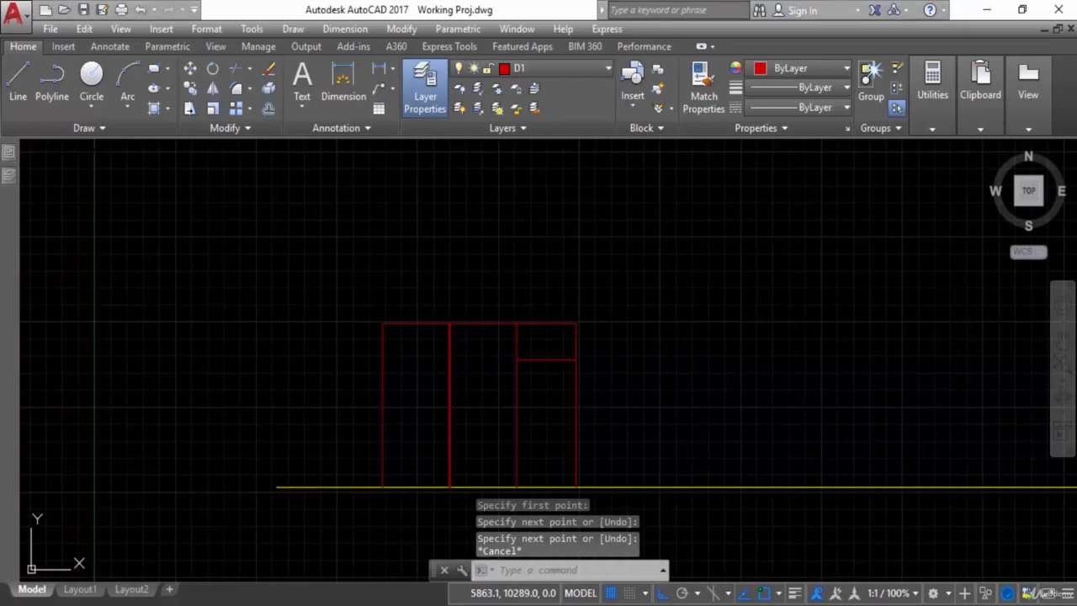
Step: Following the reference PDF, draw two diagonals from the right-hand panel's right corners below the crossbar, meeting about midway down its left side
key(alt+Tab)
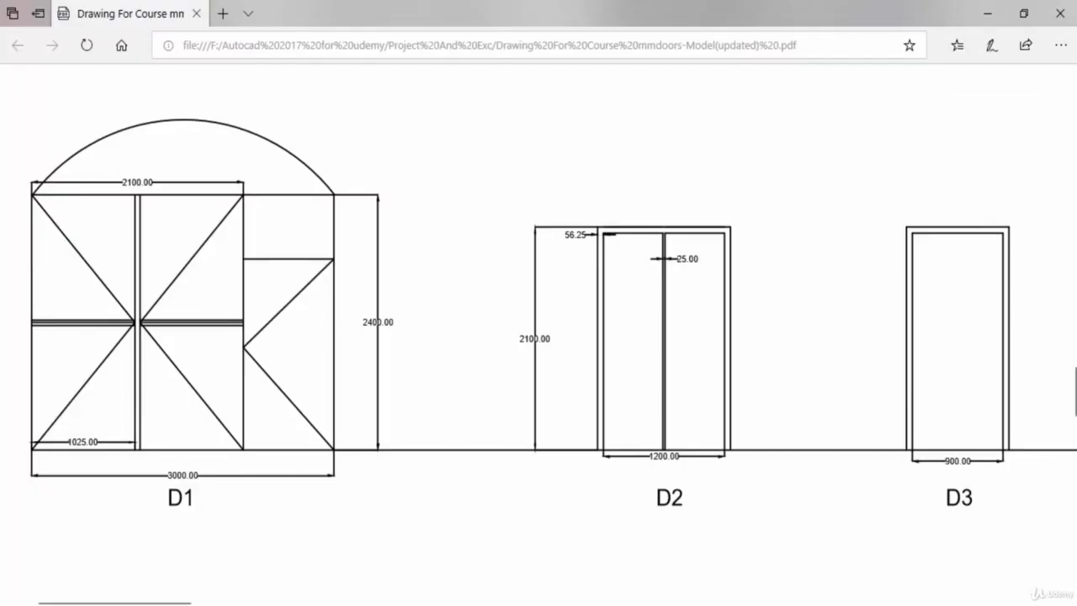
key(alt+Tab)
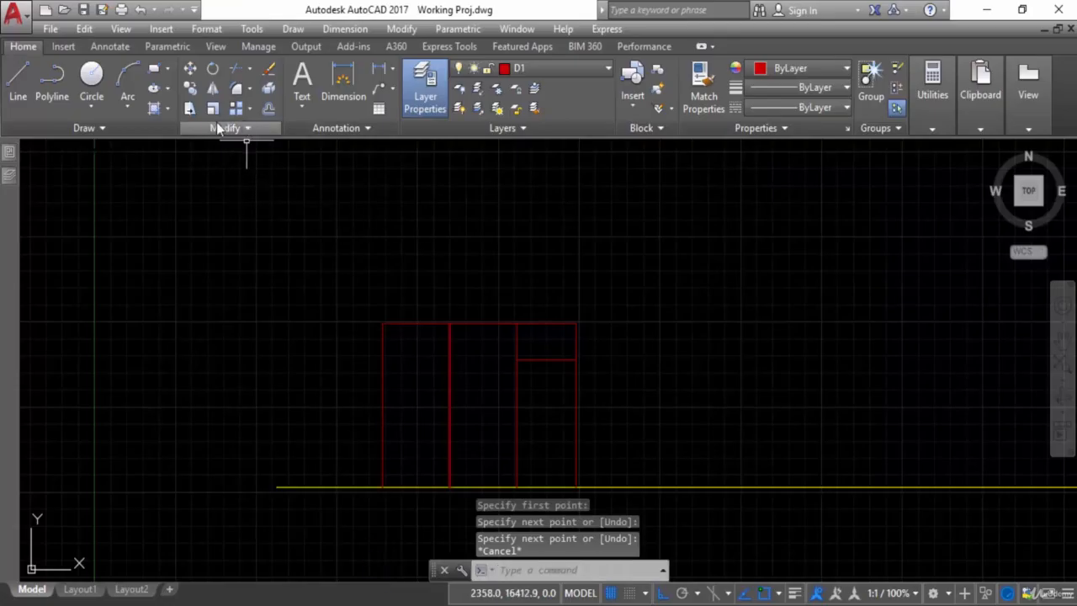
click(21, 84)
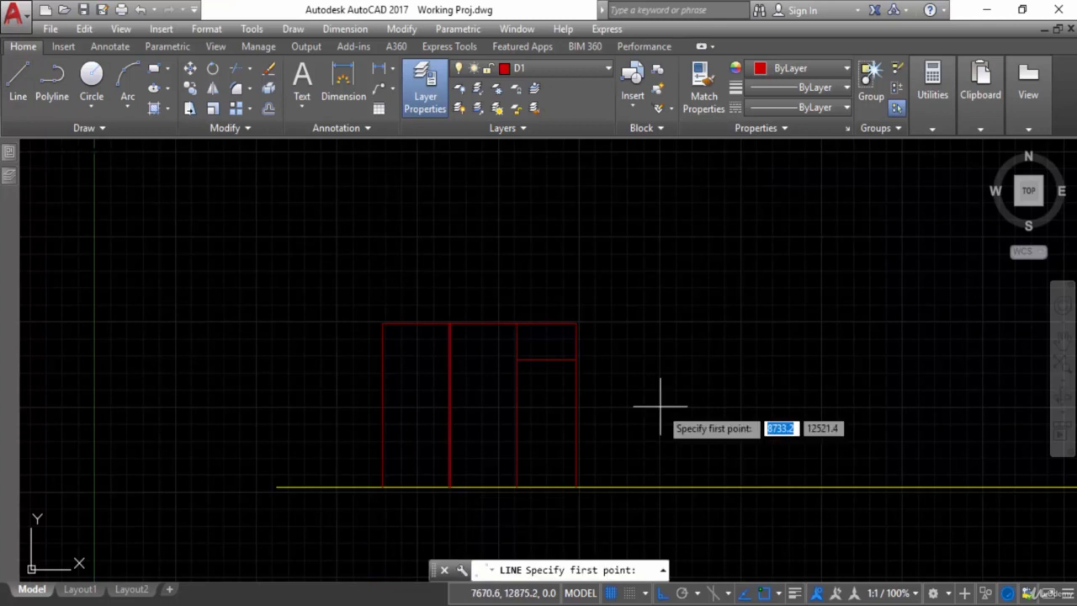
click(577, 359)
click(517, 414)
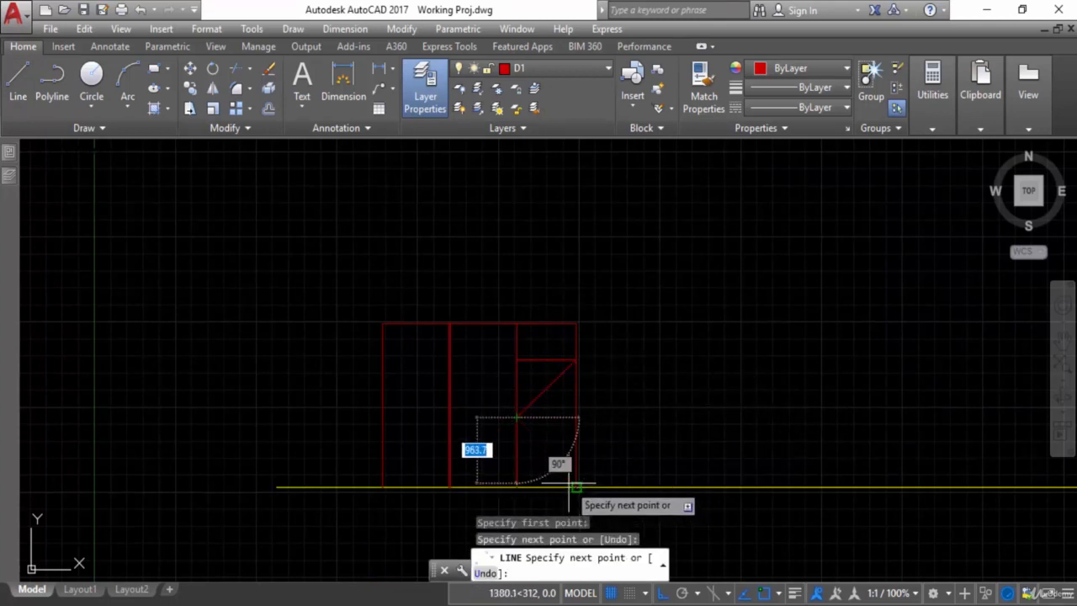
click(577, 486)
key(Escape)
middle_drag(538, 448, 563, 402)
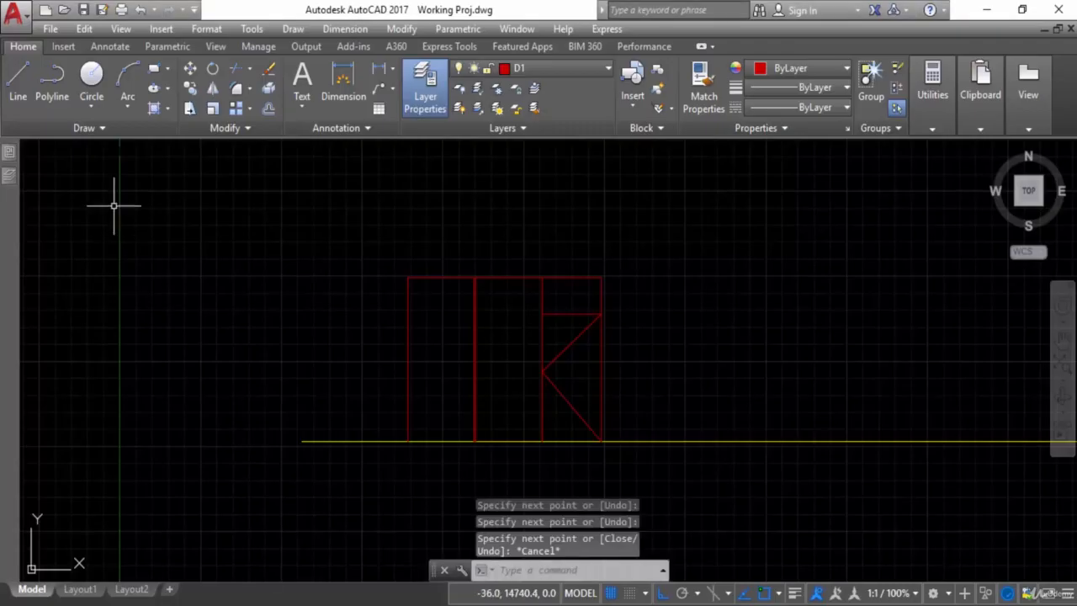
Step: Draw two diagonals in the middle panel from its right corners, meeting at the midpoint of its left side
click(21, 84)
scroll(590, 345, up, 2)
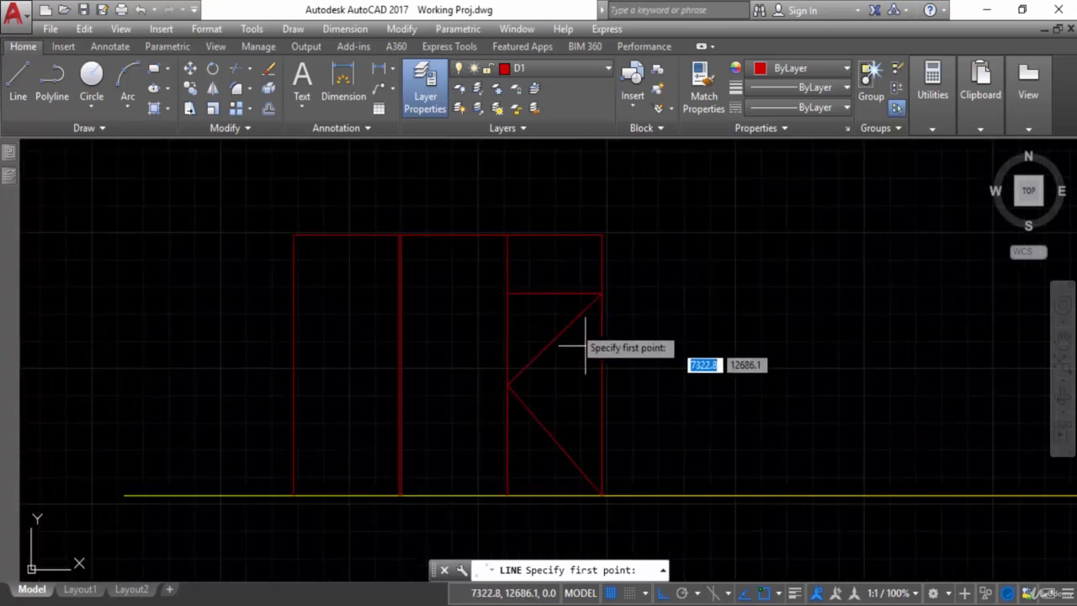
click(507, 235)
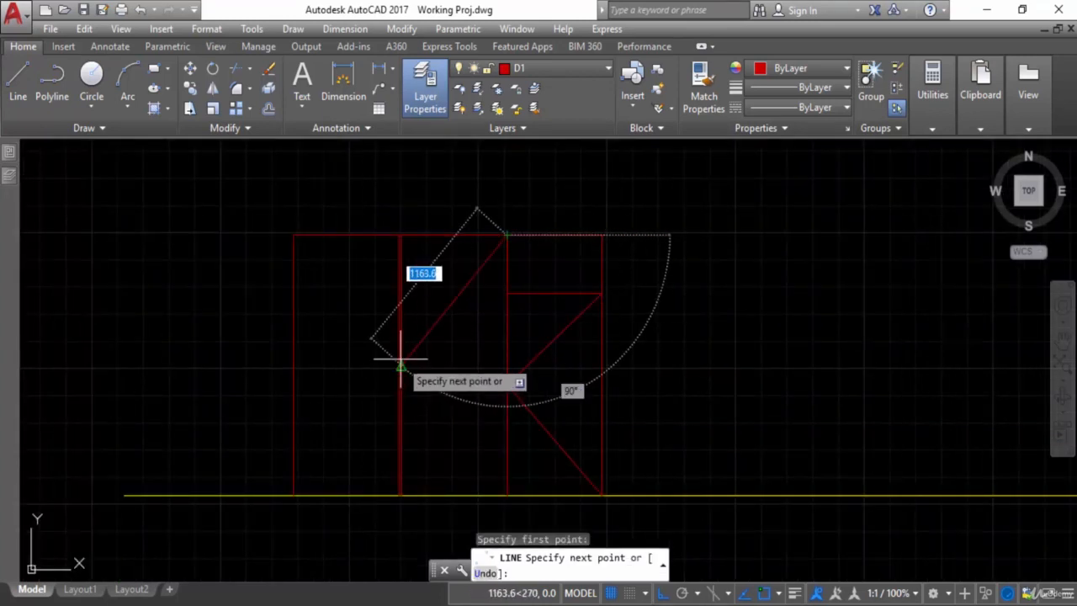
click(401, 365)
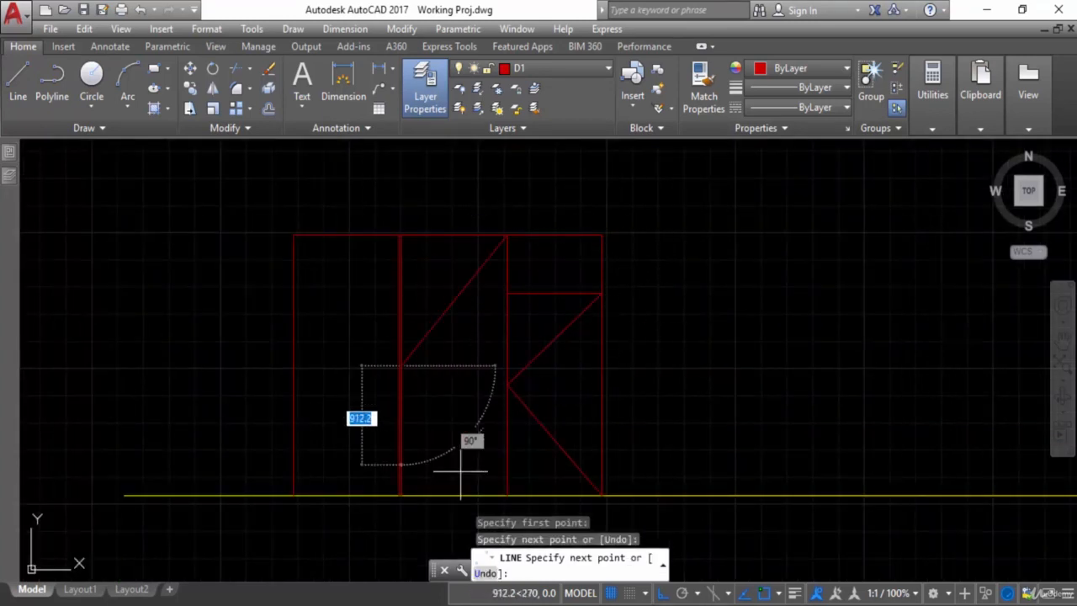
click(506, 494)
key(Escape)
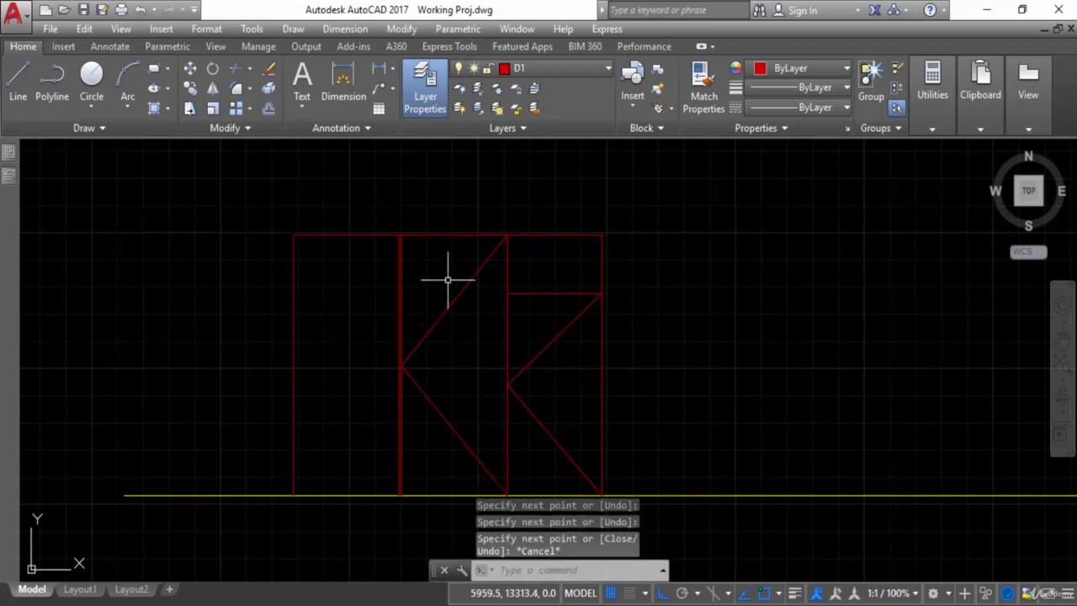
Step: Mirror the middle panel's two diagonals into the left-hand panel about the vertical centre line of the double divider, keeping the originals
click(448, 281)
click(420, 396)
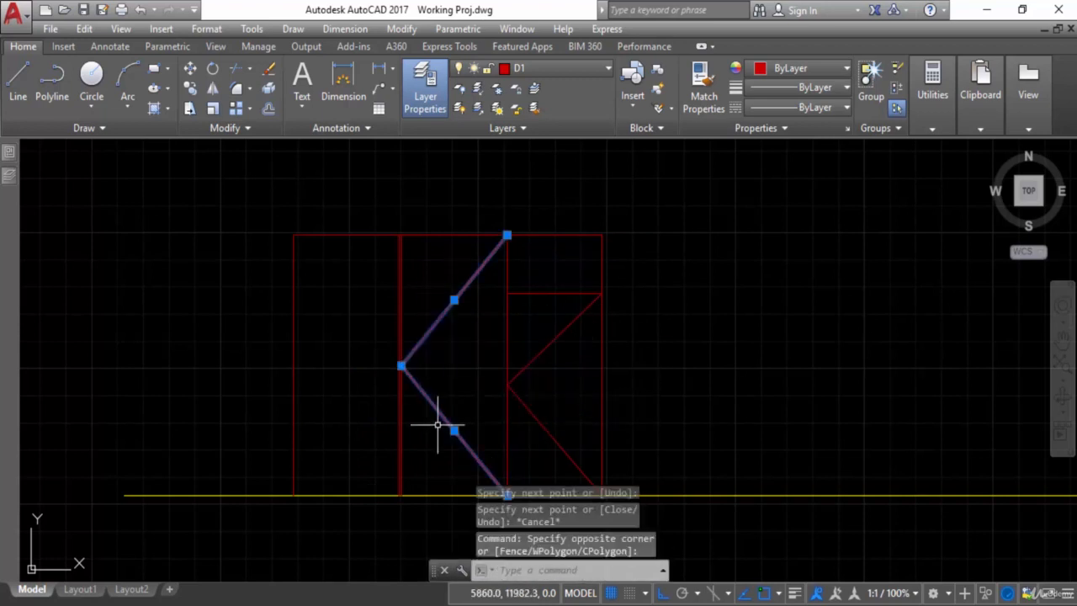
text(MI)
key(Return)
scroll(360, 438, up, 5)
scroll(361, 433, up, 4)
scroll(378, 445, down, 6)
middle_drag(385, 457, 412, 529)
scroll(410, 524, up, 10)
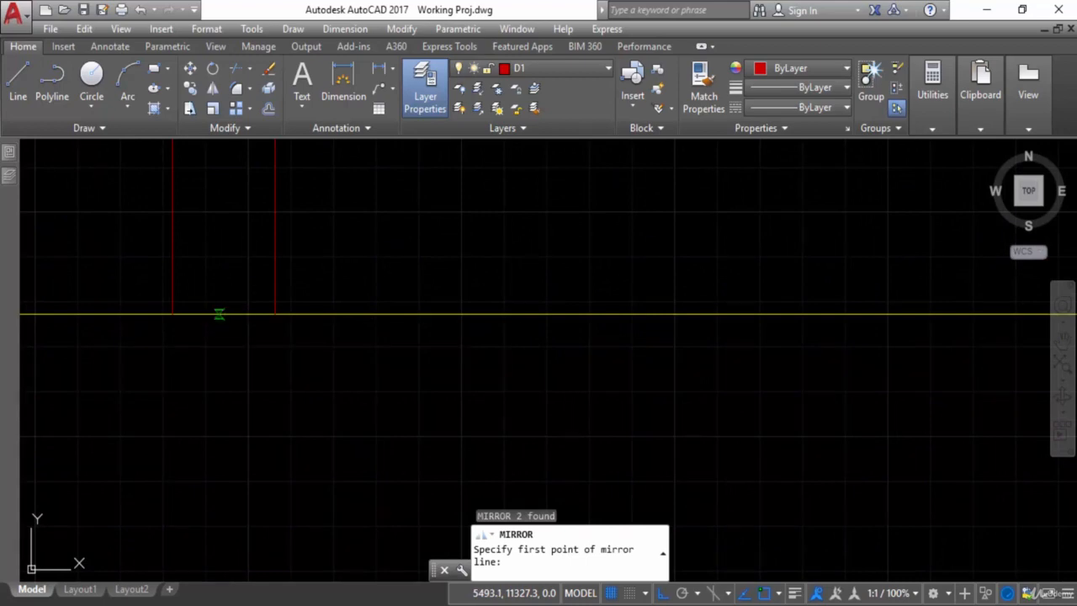
click(224, 313)
scroll(249, 409, up, 5)
click(250, 438)
scroll(260, 474, down, 3)
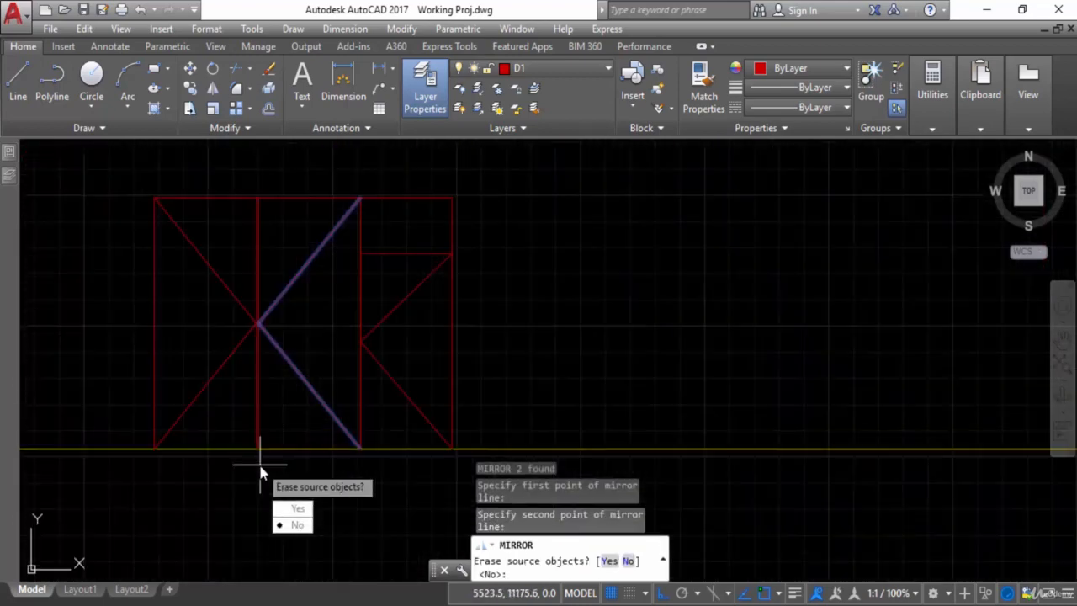
click(286, 508)
Step: Draw a Start, Center, End arc over D1 from its top right corner to its top left corner, centred on the top edge's midpoint
scroll(193, 309, up, 3)
mouse_move(387, 388)
middle_down()
mouse_move(379, 373)
mouse_move(450, 379)
middle_up()
scroll(451, 379, down, 5)
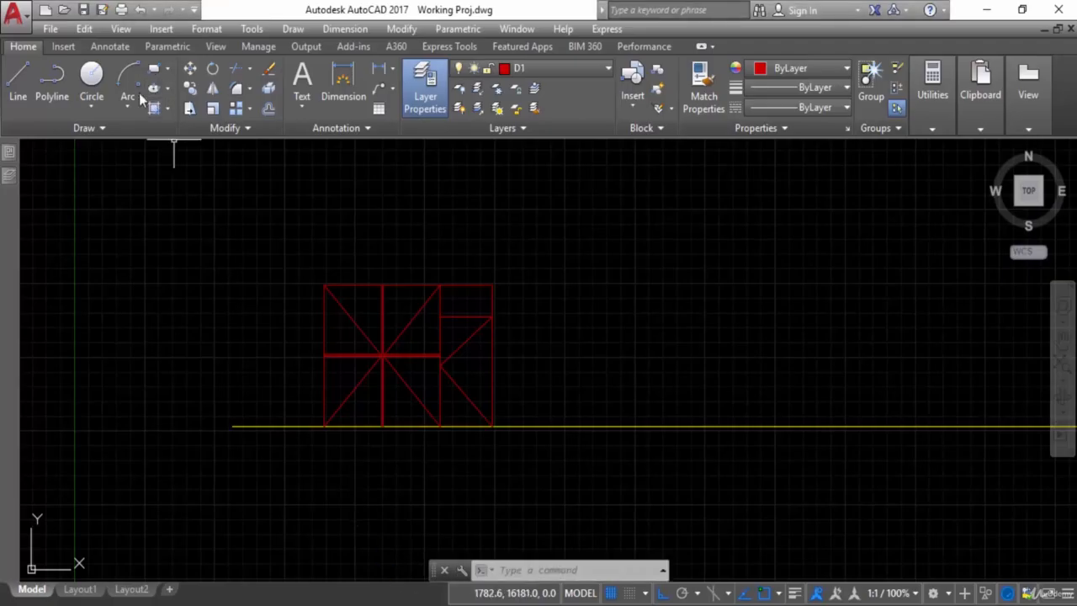
click(127, 101)
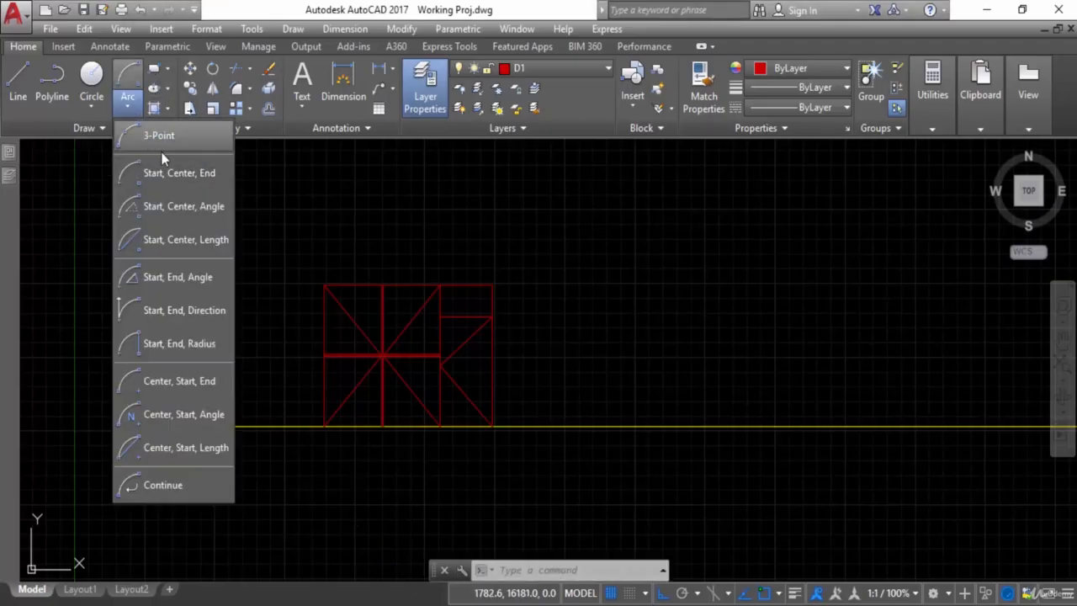
click(179, 173)
click(438, 283)
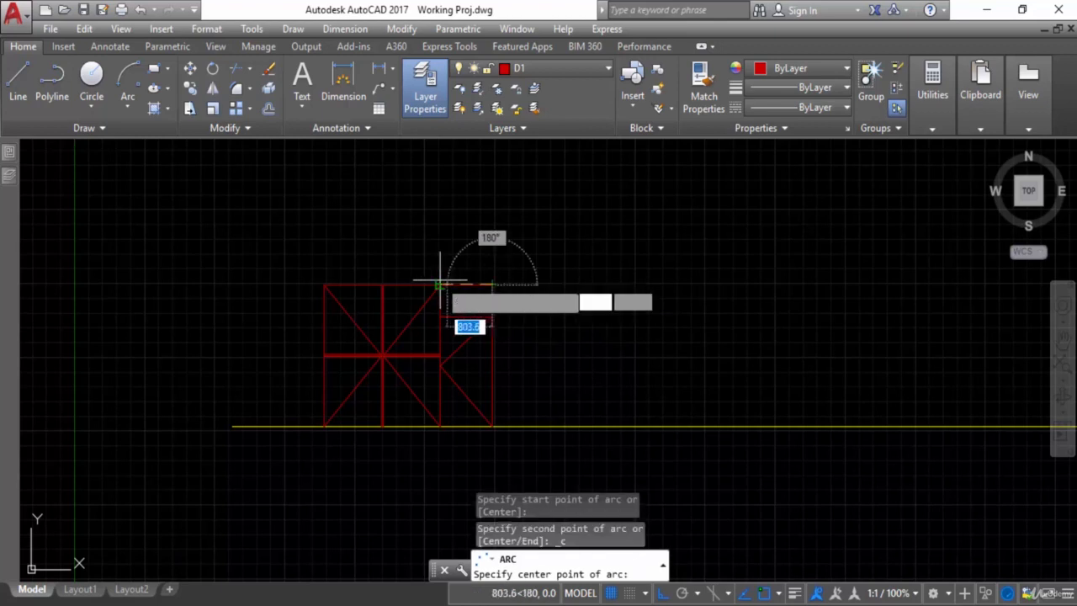
click(409, 284)
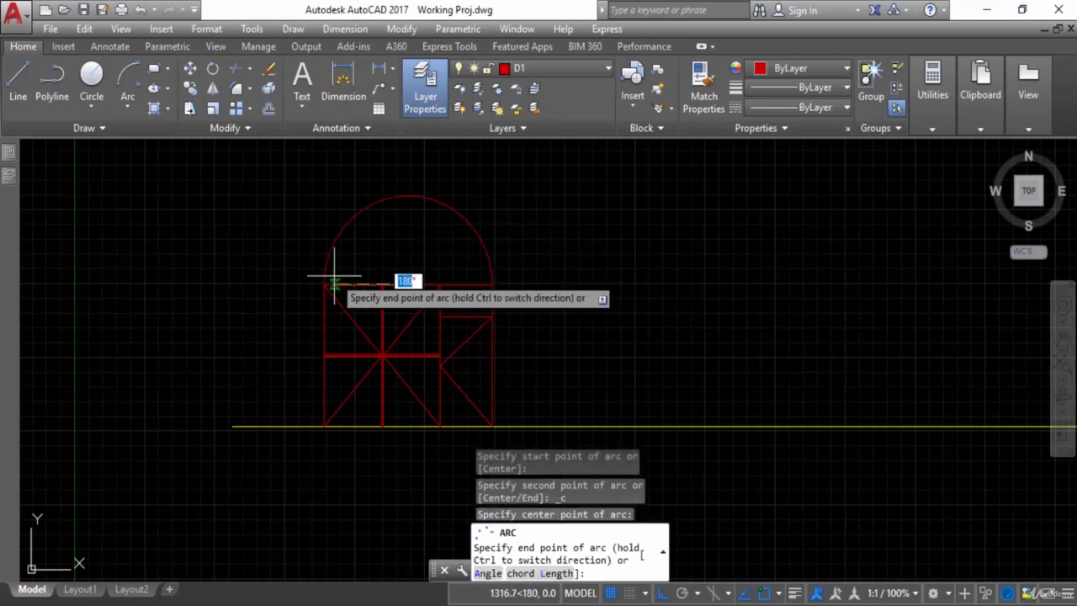
click(326, 283)
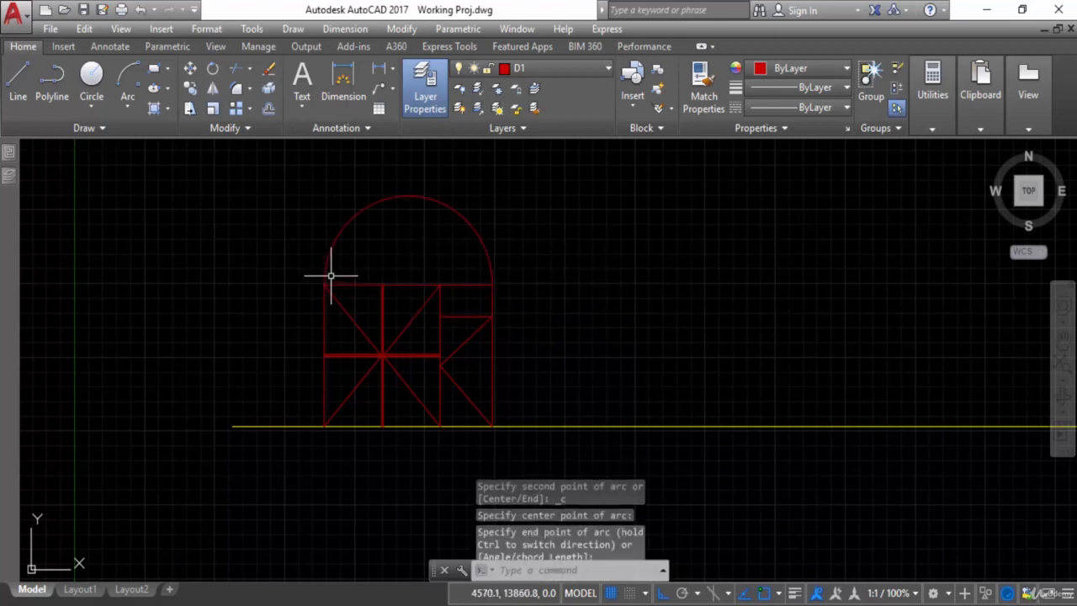
Step: Flatten the arc over D1 by stretching its midpoint straight down to a shallow arch roughly half as high
click(421, 199)
click(408, 196)
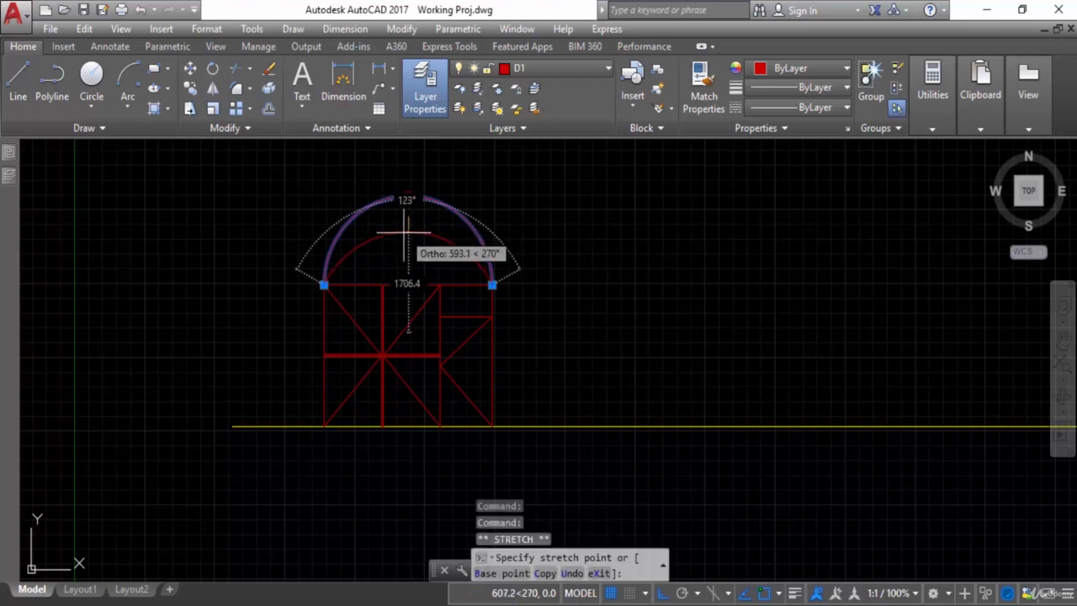
click(404, 246)
key(Escape)
middle_drag(526, 302, 513, 295)
key(Escape)
Step: Place an aligned dimension beside D1's right side from its top corner to the ground line, and compare it with the reference PDF
text(DIMAL)
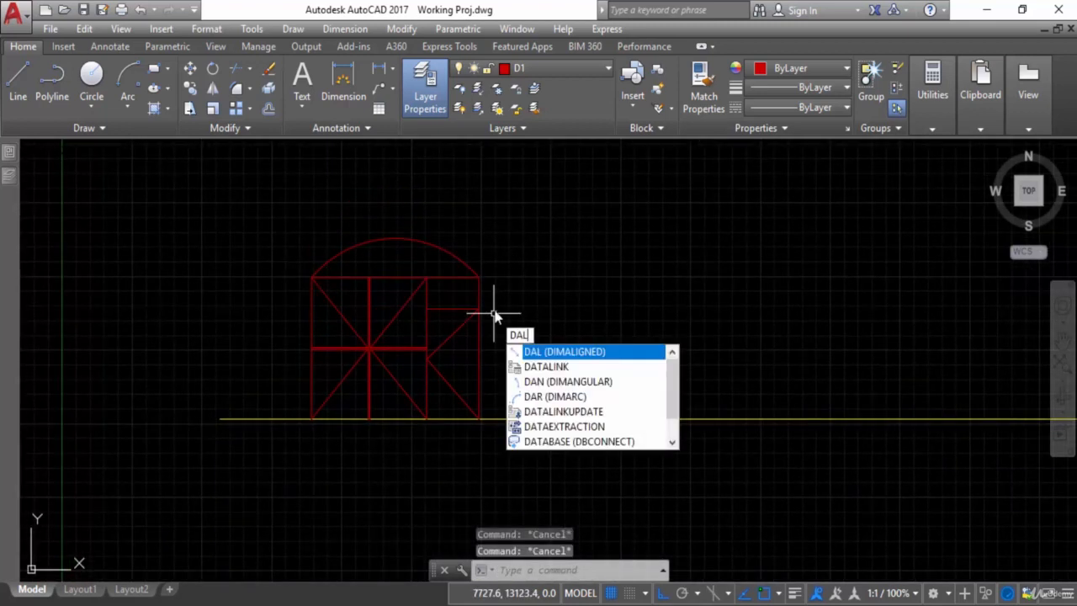
key(Return)
scroll(495, 313, up, 4)
click(457, 246)
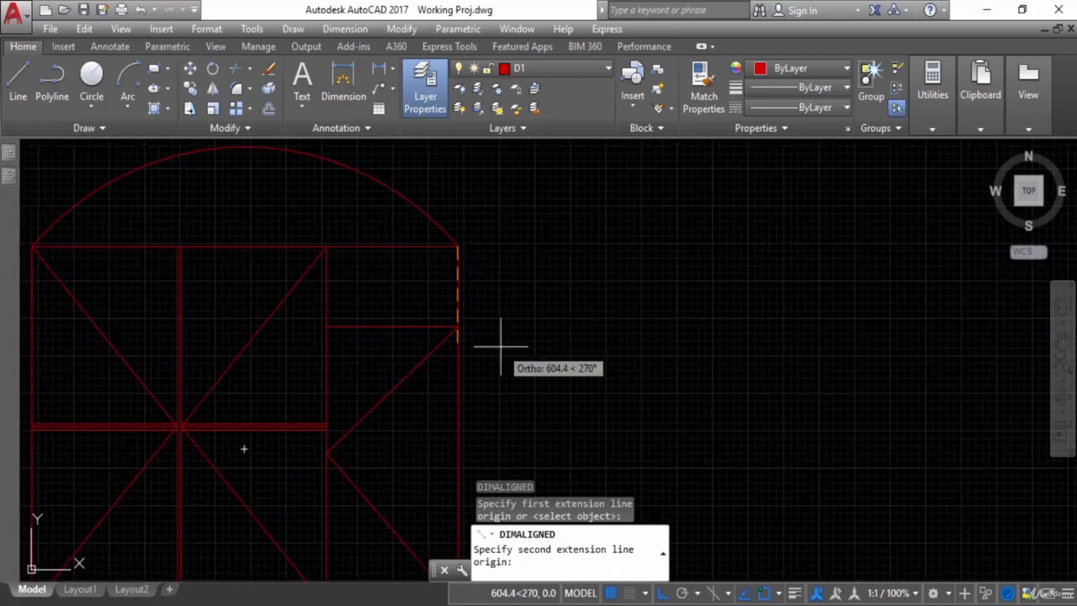
scroll(497, 345, down, 4)
click(478, 352)
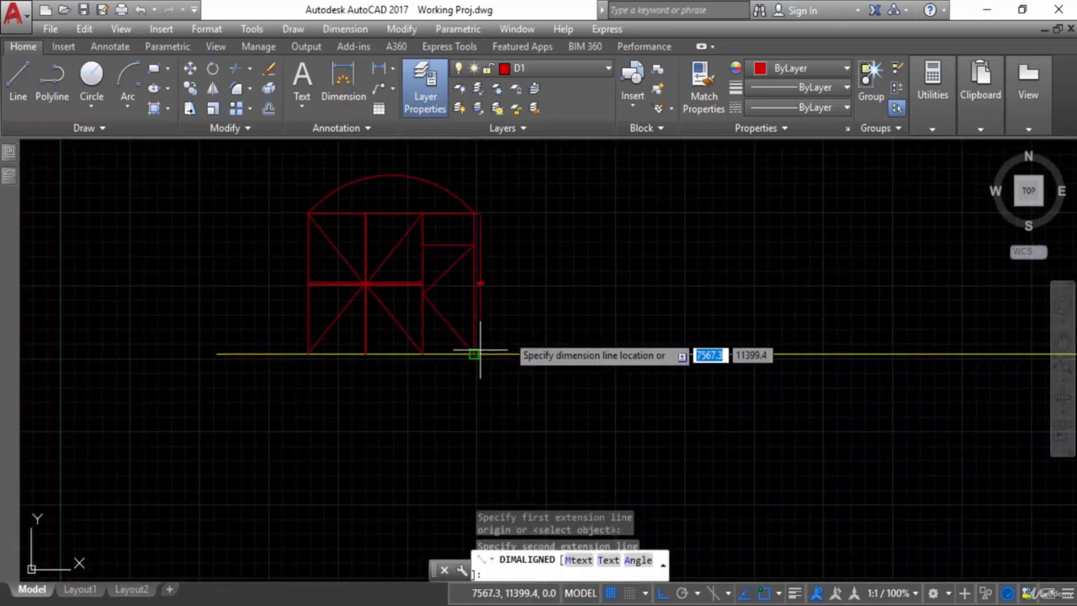
scroll(512, 290, up, 6)
scroll(515, 294, up, 2)
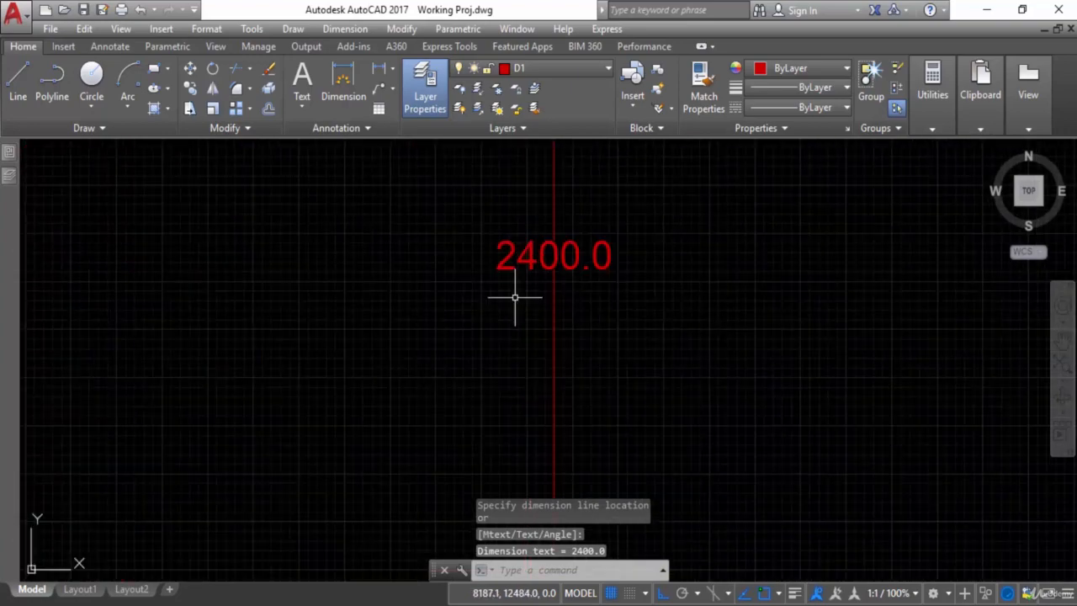
scroll(514, 293, down, 6)
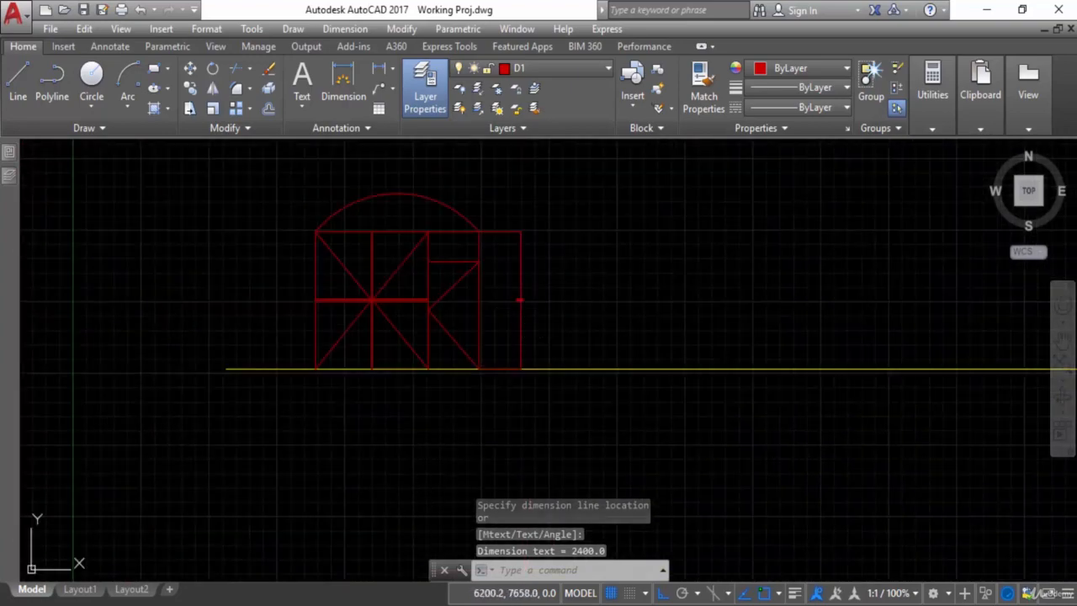
key(alt+Tab)
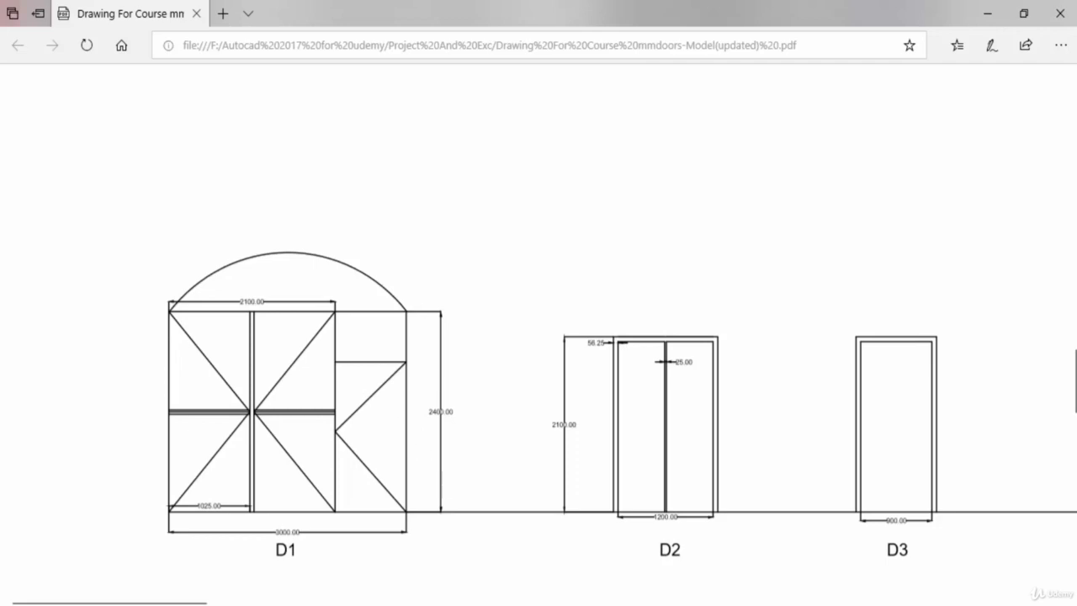
key(alt+Tab)
Step: Return to the drawing and erase the height dimension beside D1
scroll(551, 234, up, 4)
click(541, 222)
click(415, 345)
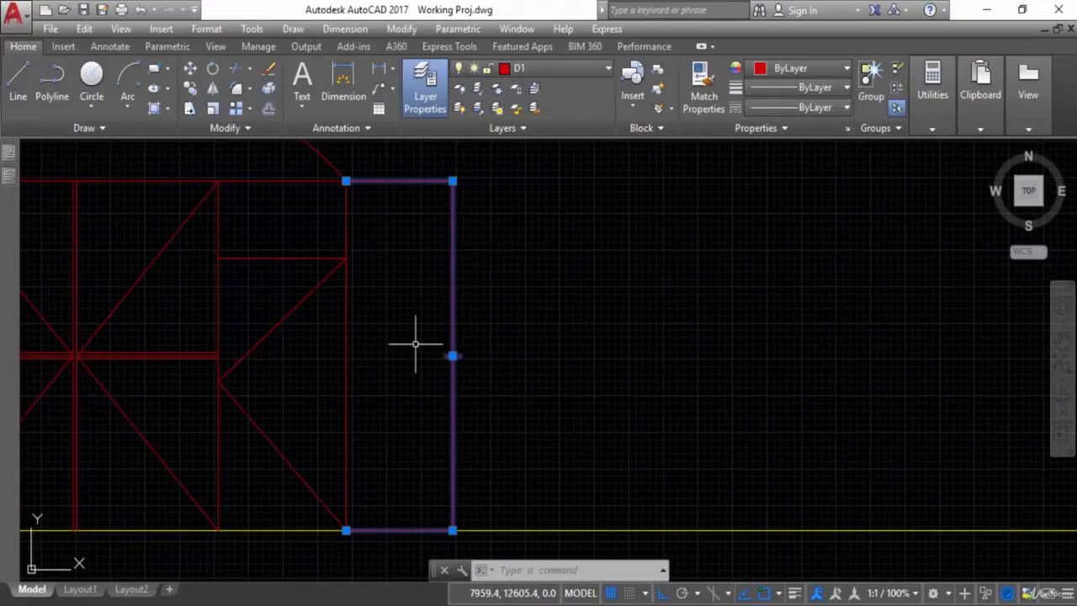
scroll(415, 344, down, 4)
text(e)
key(Return)
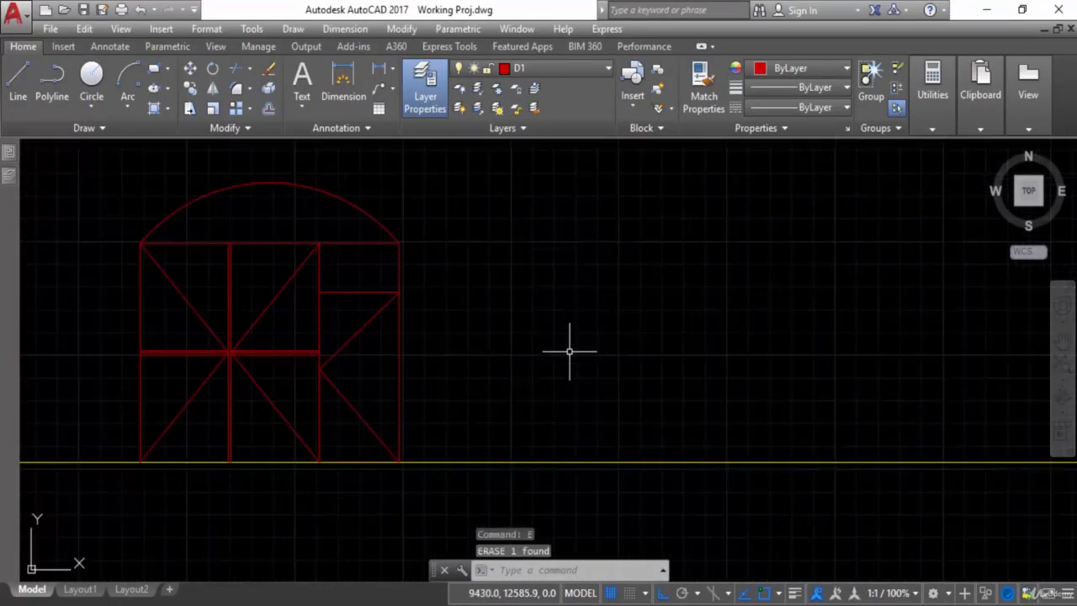
Step: Study door D2's dimensions in the reference PDF, return to AutoCAD and make D2 the current layer
scroll(570, 354, down, 2)
key(alt+Tab)
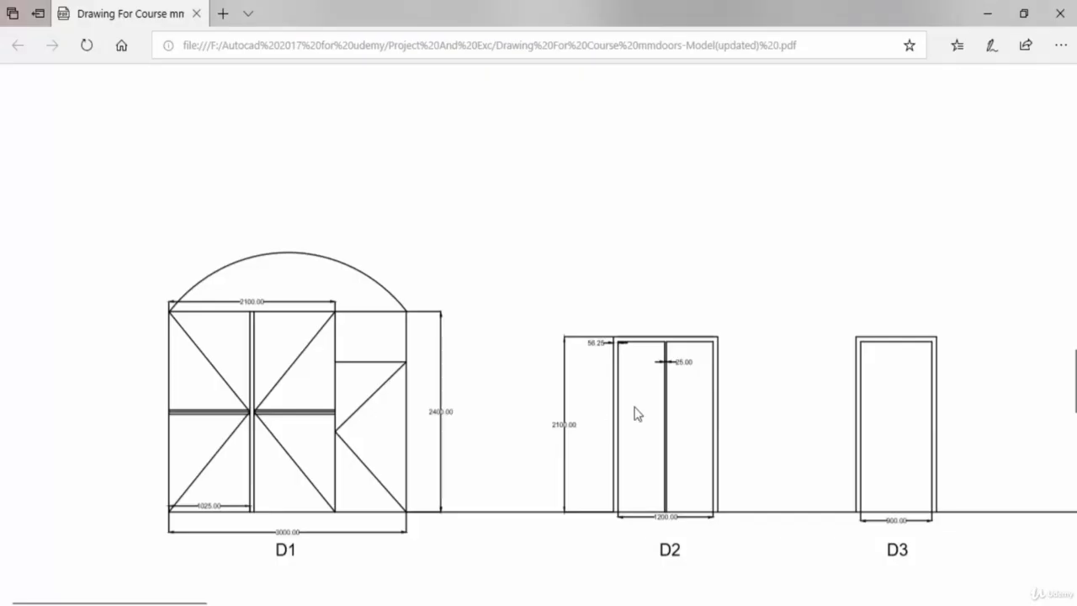
ctrl+scroll(681, 435, up, 4)
scroll(601, 479, down, 2)
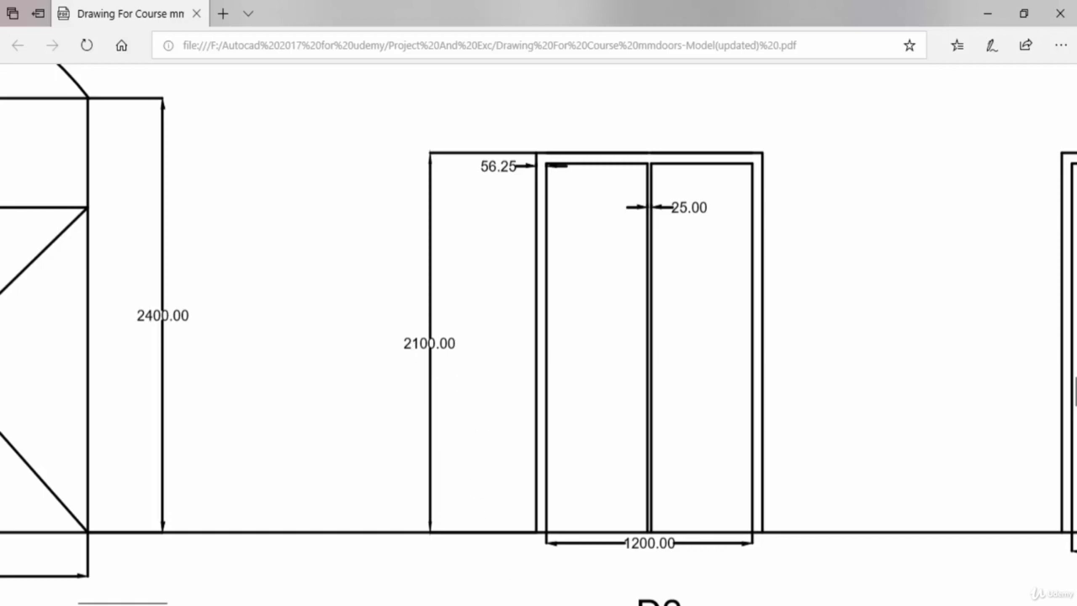
click(407, 605)
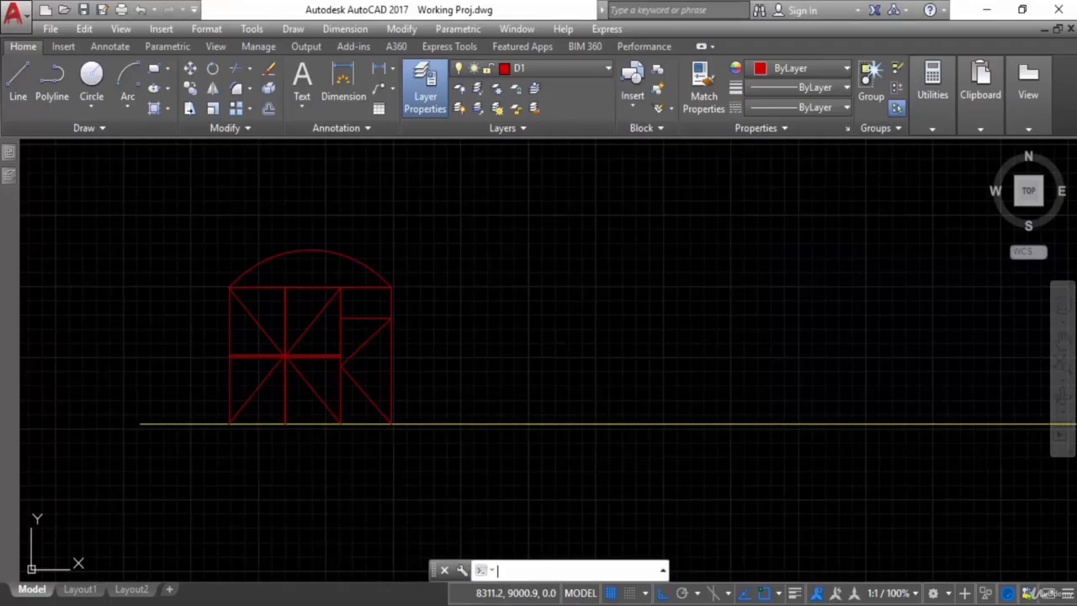
click(529, 68)
click(534, 209)
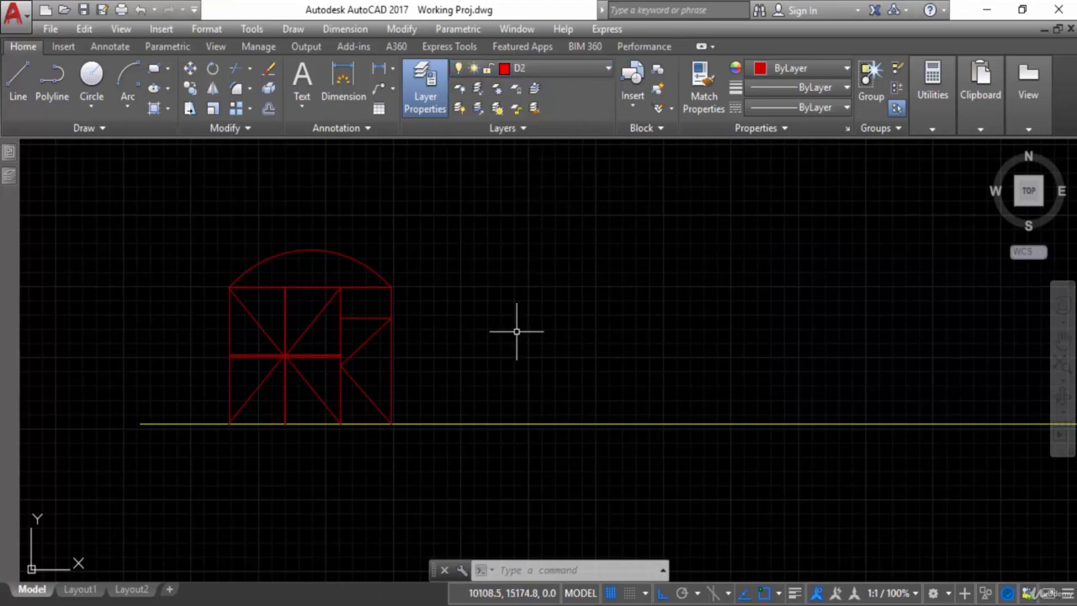
Step: Draw a 2100 vertical line upward from the ground line, well clear of D1 on its right
key(Escape)
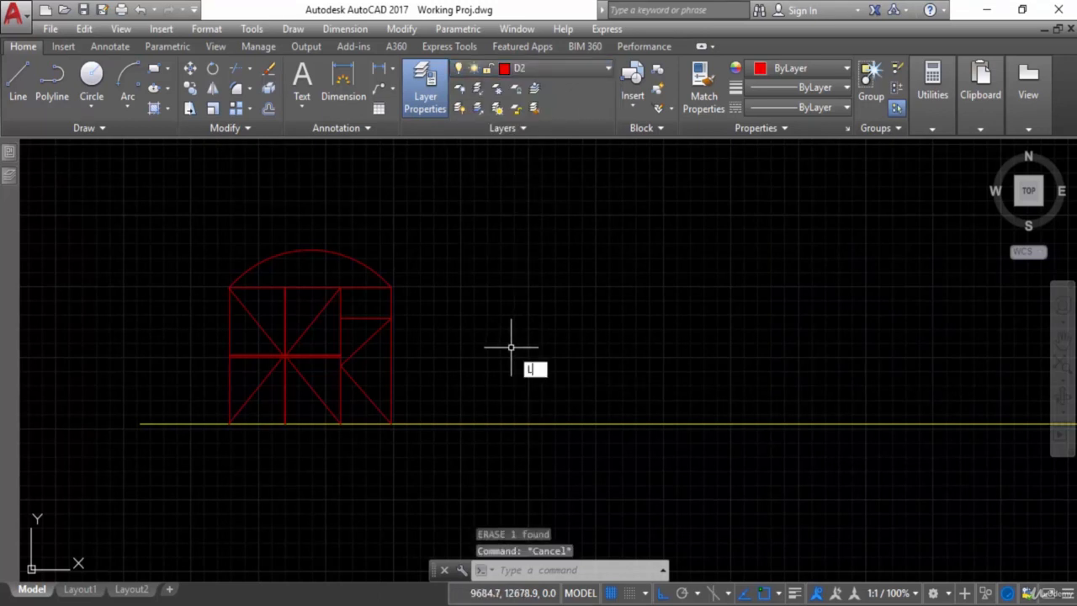
key(Return)
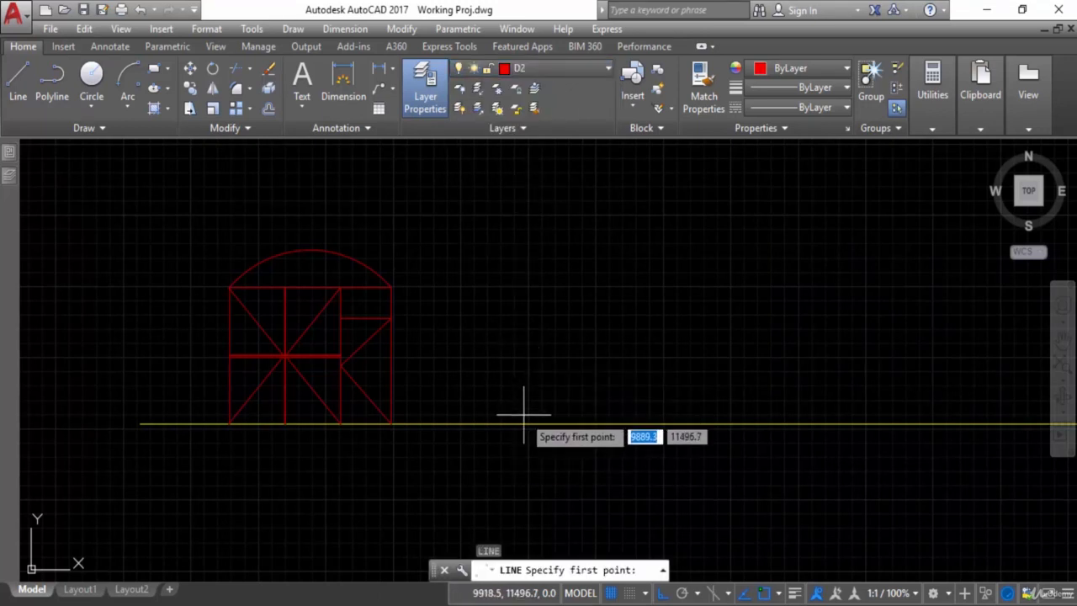
click(526, 423)
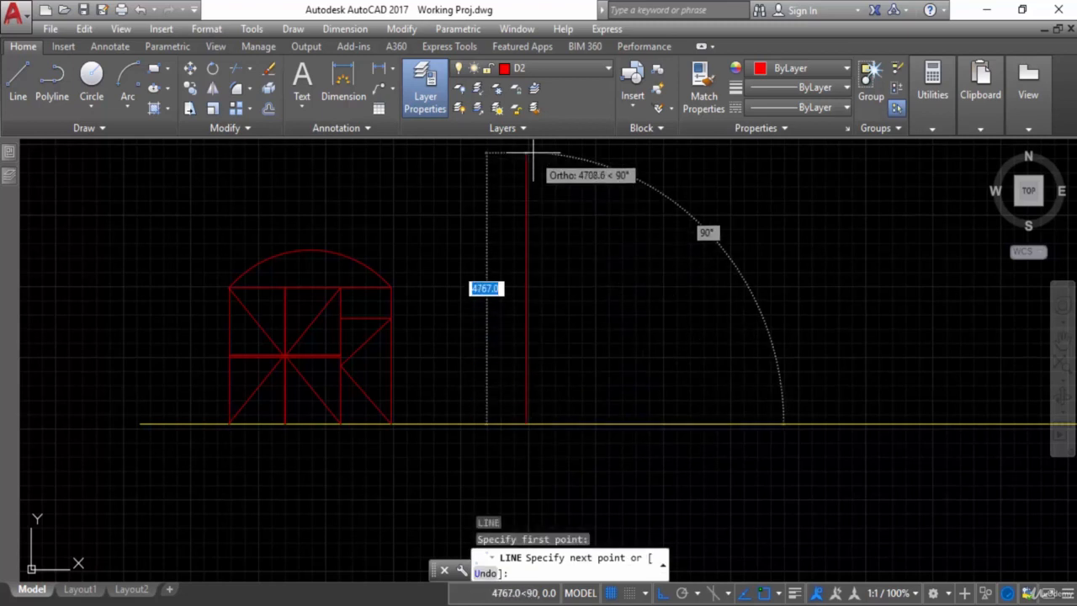
text(26)
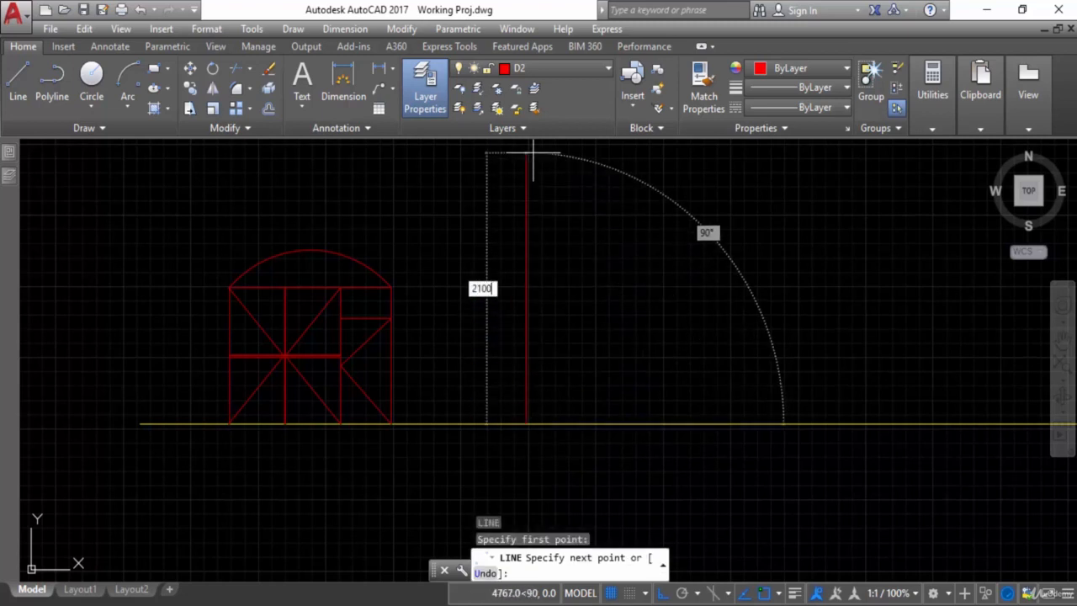
key(Return)
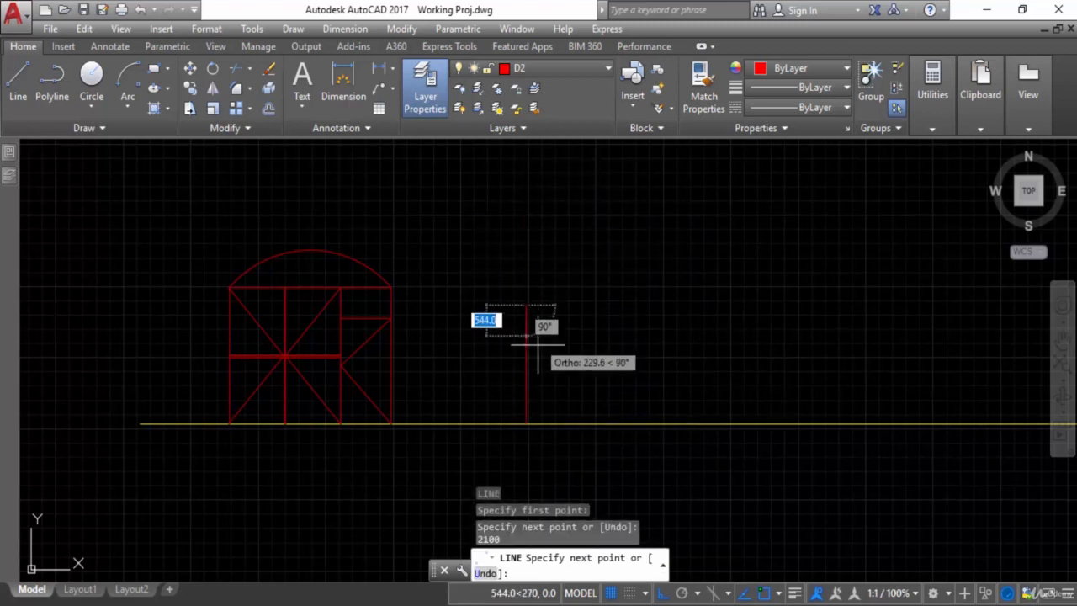
key(Escape)
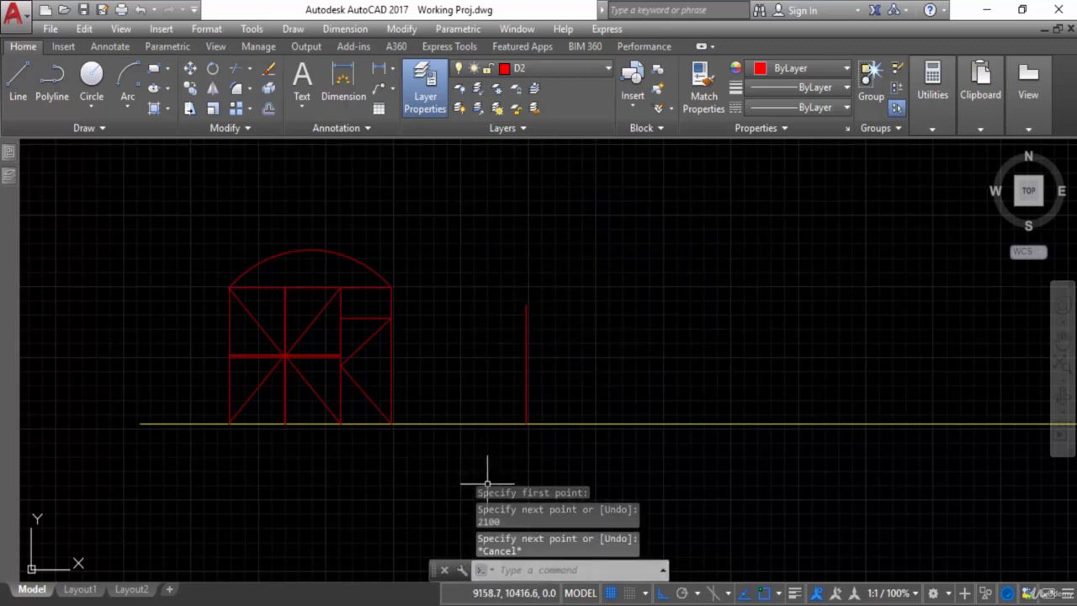
Step: Check D2's frame thickness in the reference PDF, return to AutoCAD and offset the vertical line 56.25 to the right
click(453, 603)
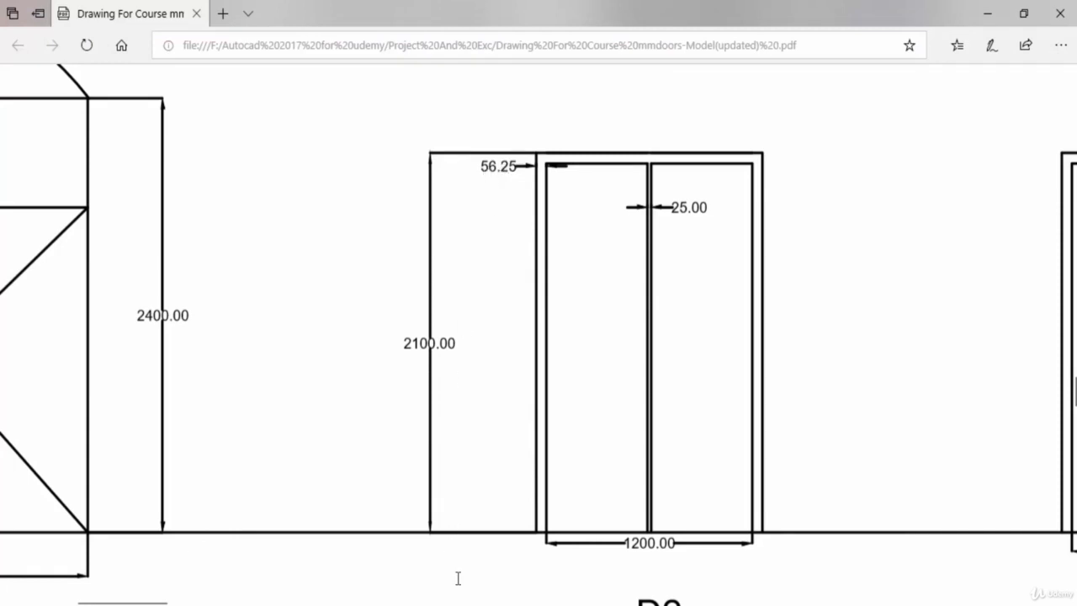
click(446, 602)
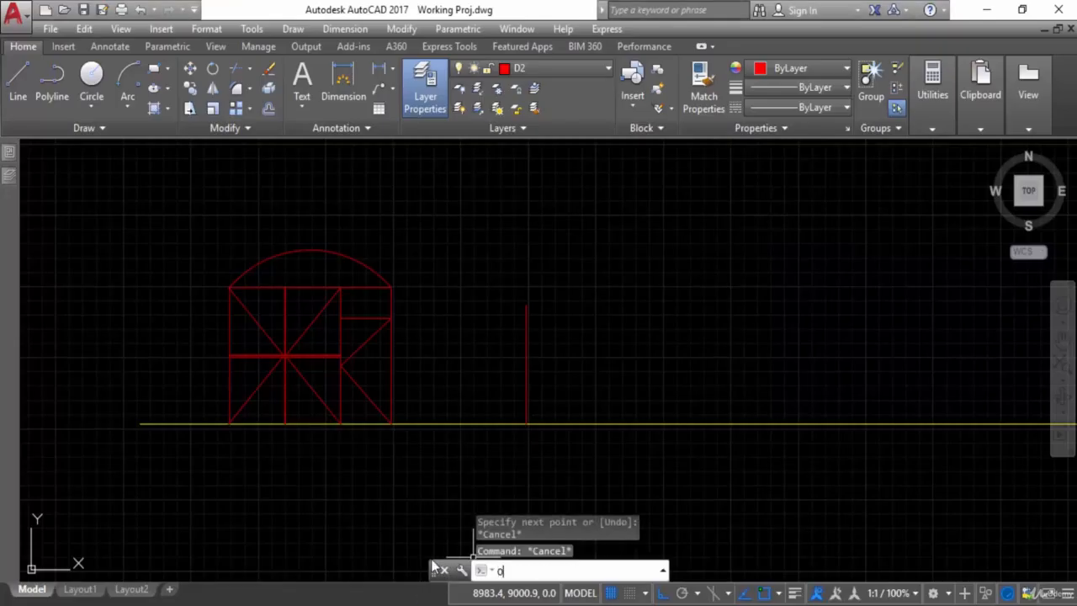
text(o)
key(Return)
text(56.25)
key(Return)
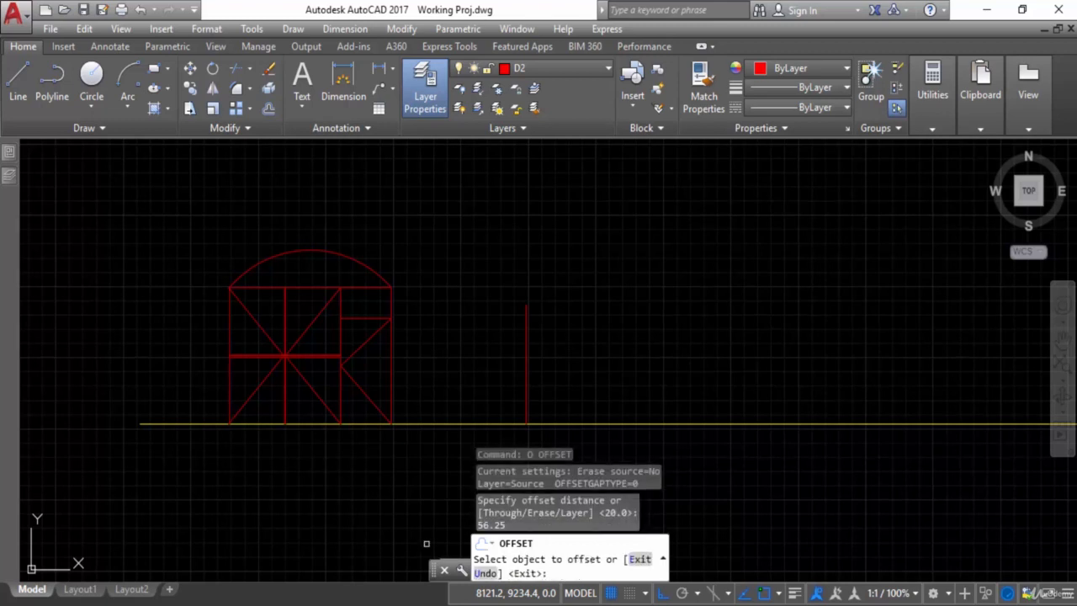
click(526, 351)
click(549, 389)
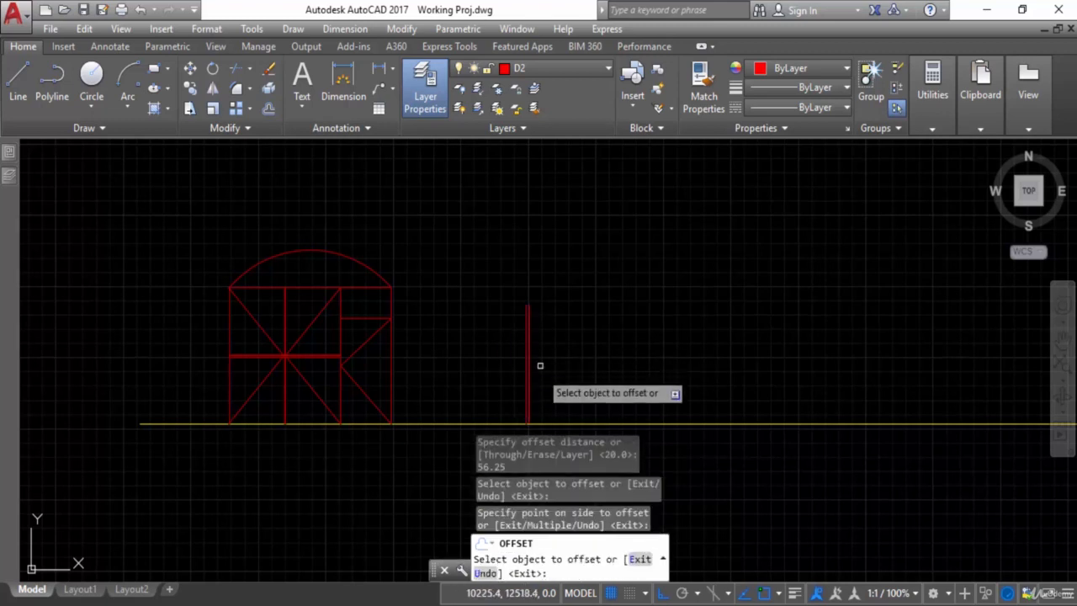
key(Escape)
Step: Check door D2's width in the reference PDF, return to AutoCAD and offset the left jamb's inner line 1200 to the right
key(alt+Tab)
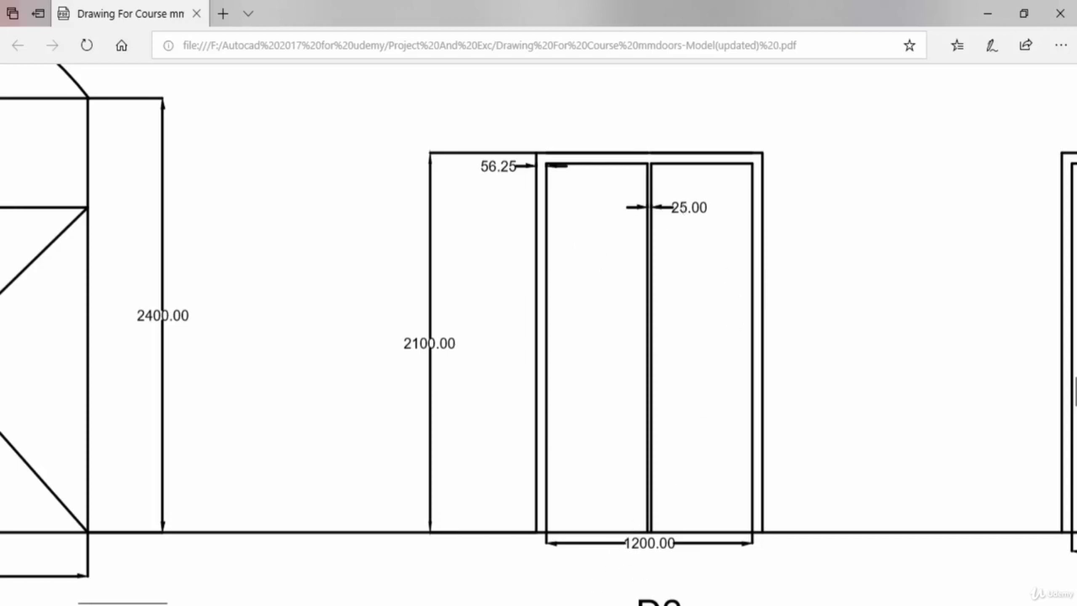
key(alt+Tab)
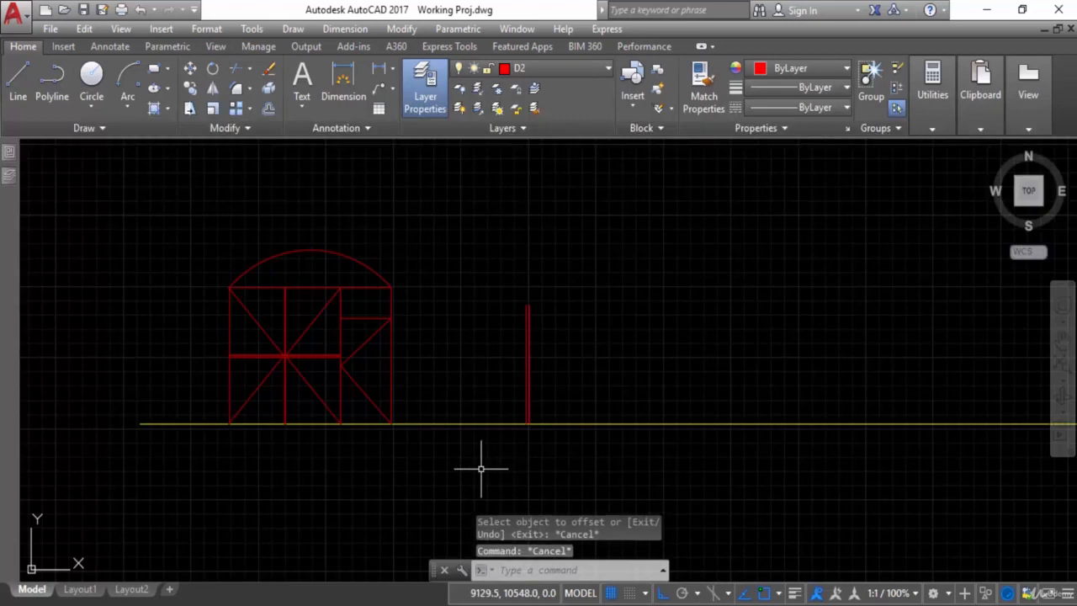
text(o)
key(Return)
text(1200)
key(Return)
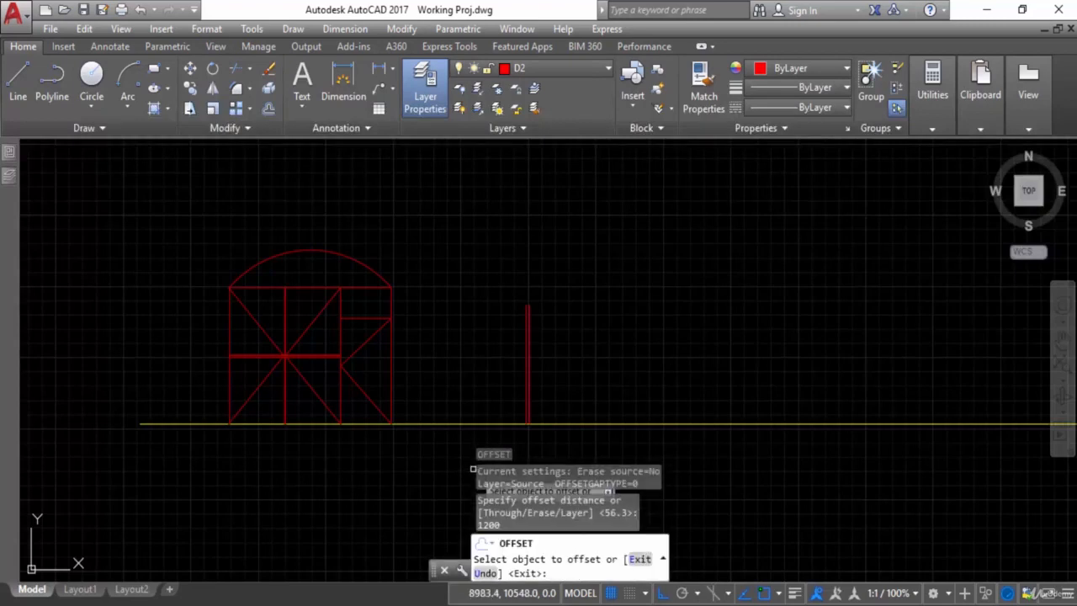
scroll(546, 380, up, 3)
click(497, 312)
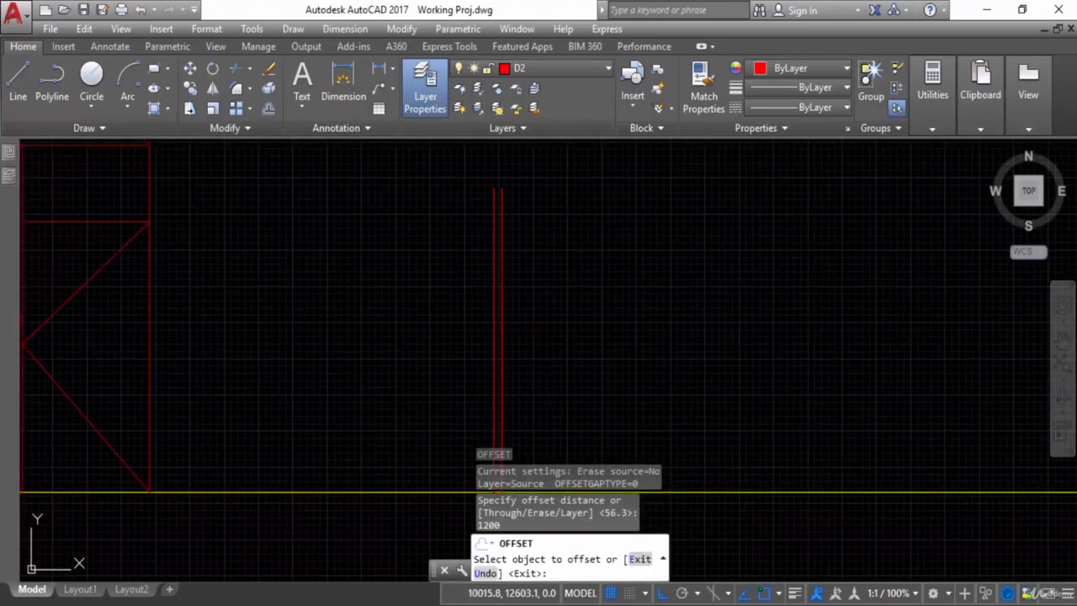
scroll(649, 336, down, 4)
click(639, 343)
key(Escape)
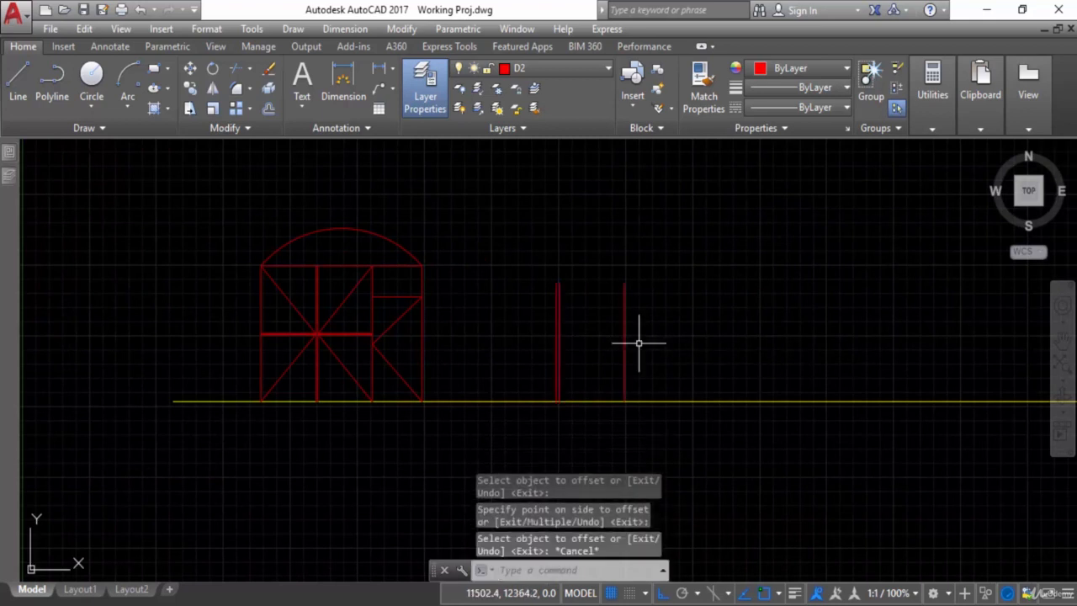
Step: Offset D2's new right vertical line 56.25 outward to form the right jamb
key(Return)
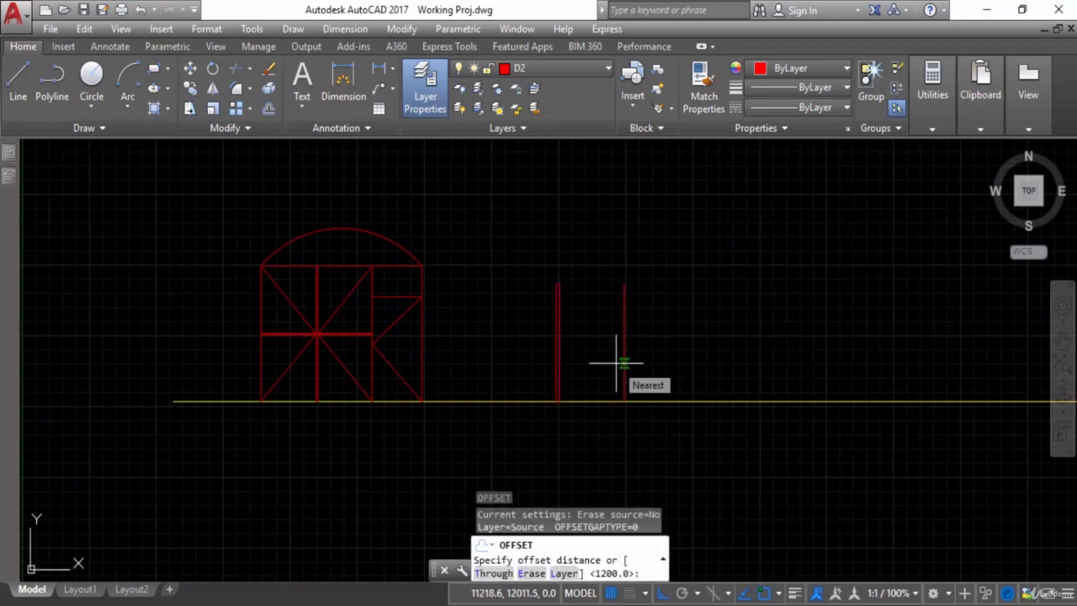
text(56.25)
key(Return)
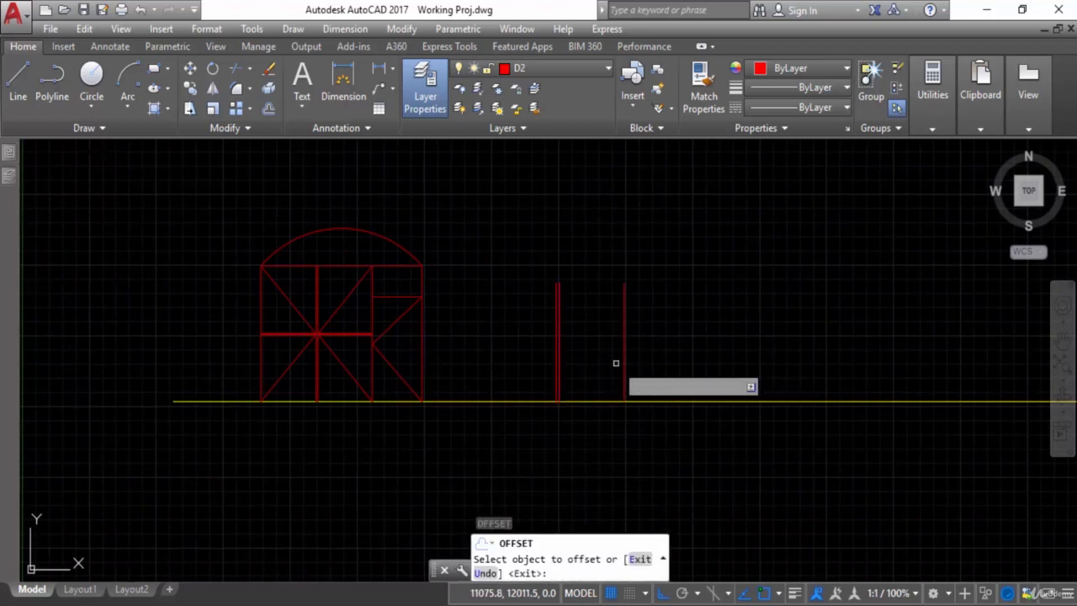
click(625, 347)
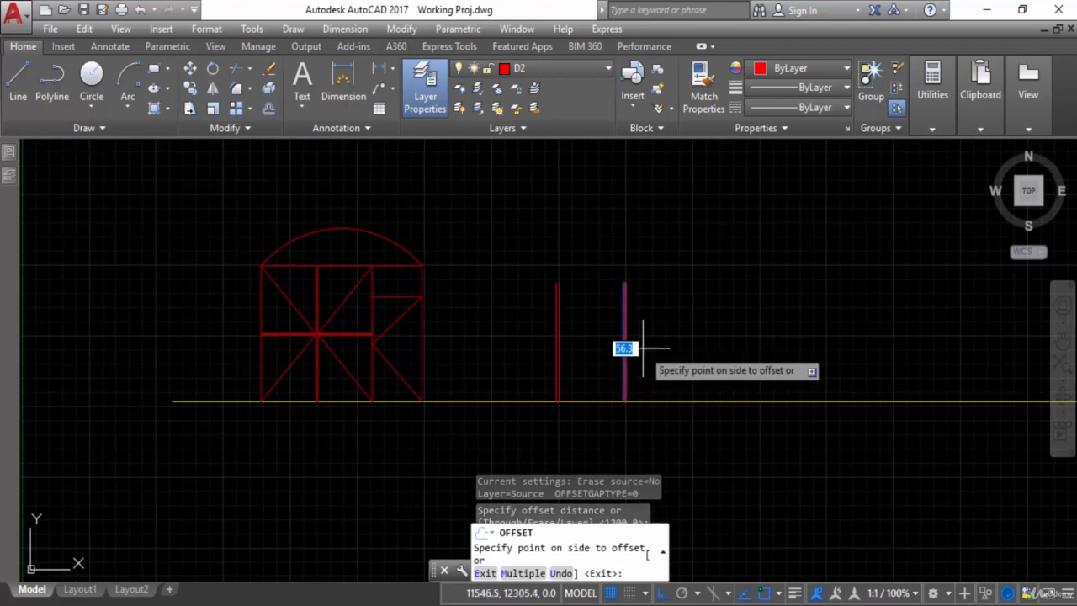
click(629, 328)
key(Escape)
scroll(606, 287, up, 2)
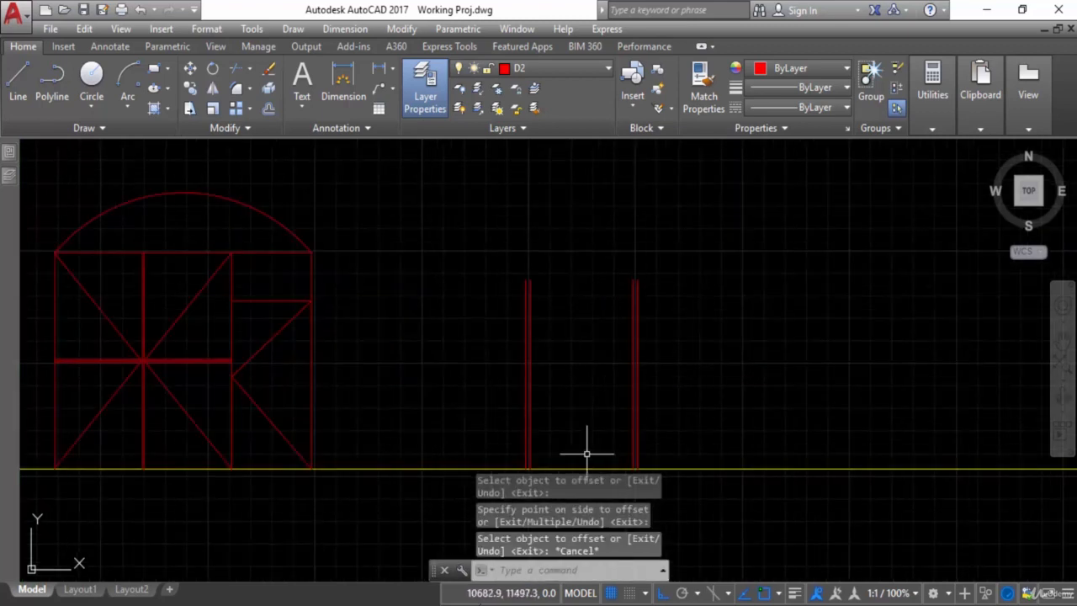
Step: Recheck D2 in the reference PDF, return to AutoCAD and draw a line joining the tops of the two outer jamb lines
key(alt+Tab)
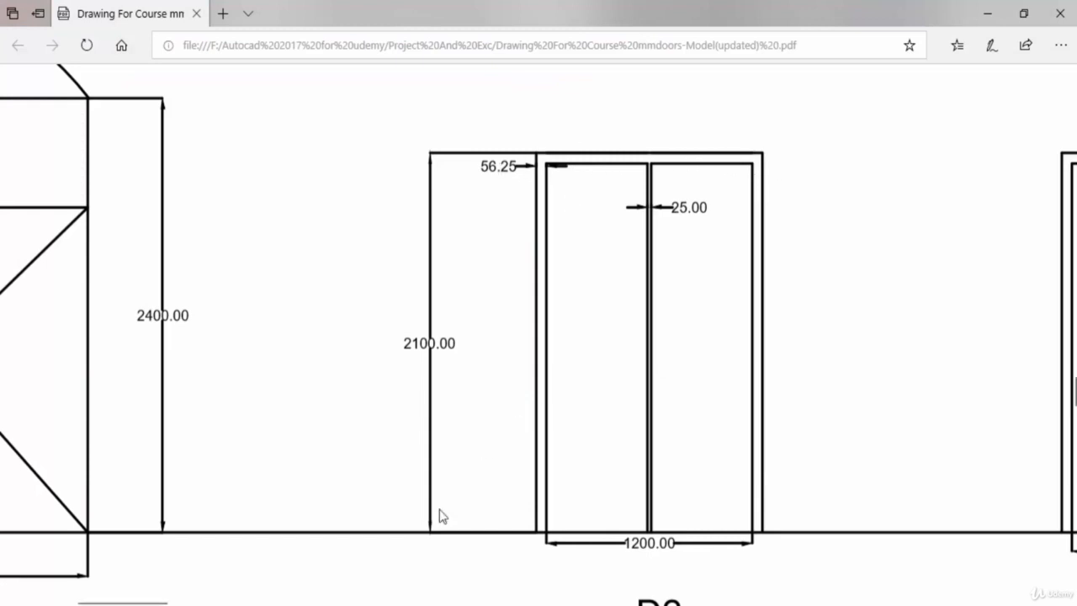
key(alt+Tab)
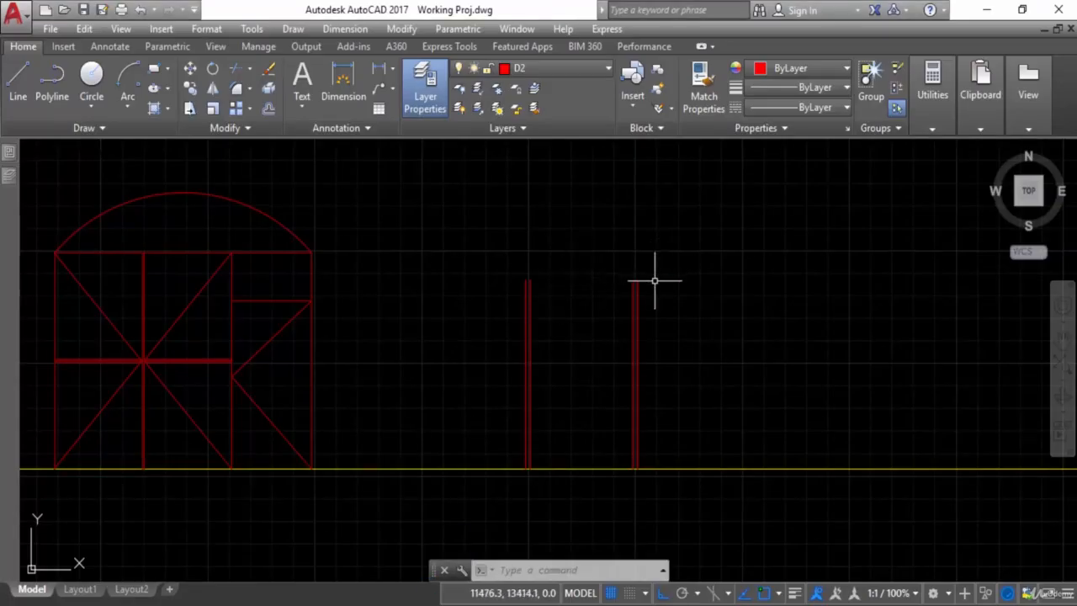
key(Escape)
key(Escape)
text(L)
key(Return)
scroll(656, 283, up, 5)
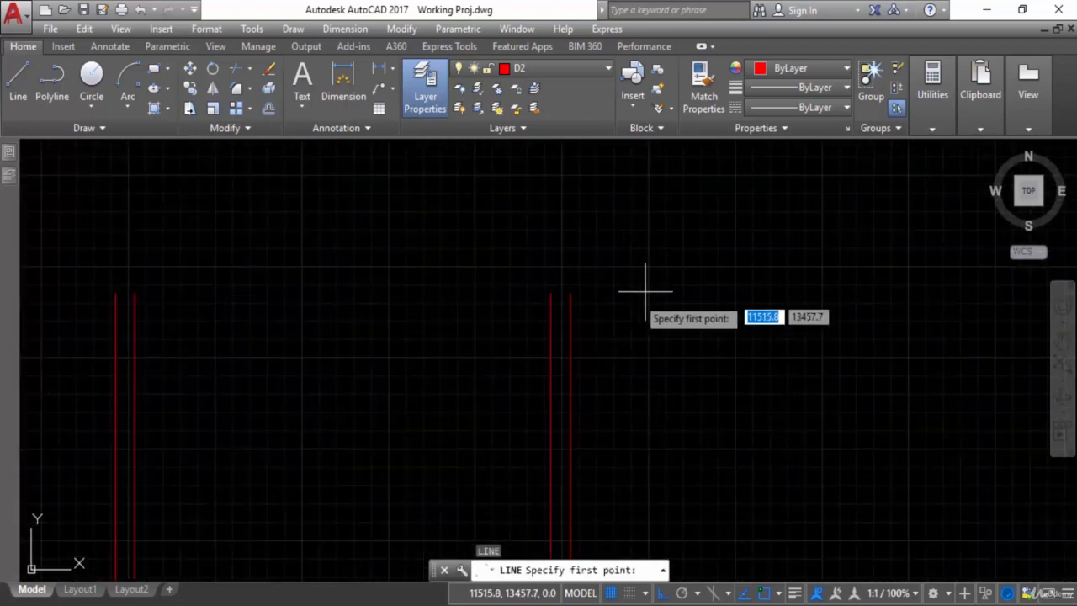
click(571, 293)
click(115, 293)
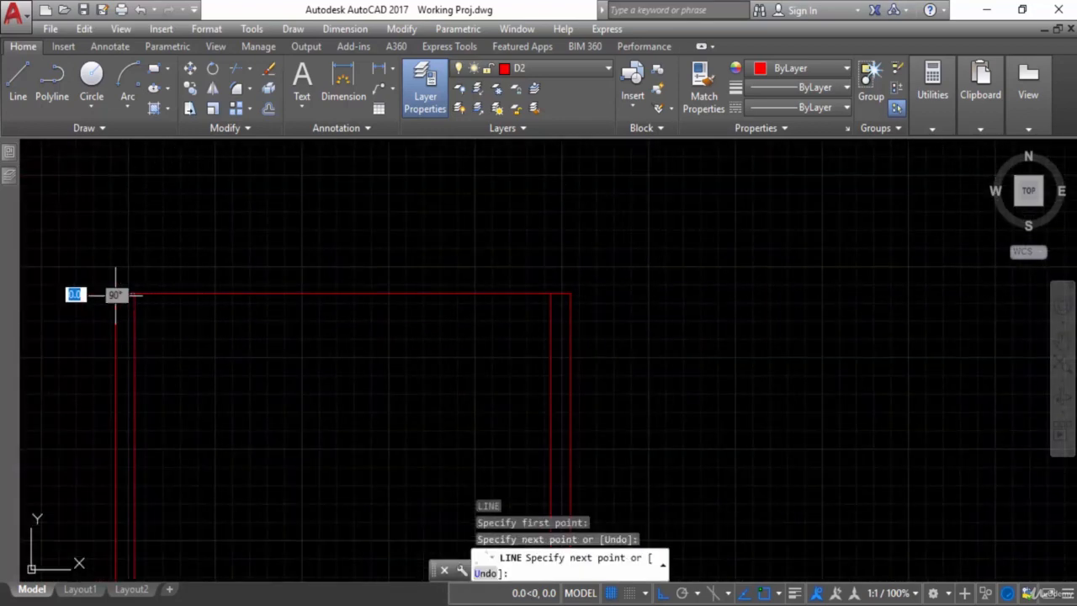
key(Escape)
Step: Offset D2's top frame line 56.25 downward
scroll(467, 295, down, 4)
middle_drag(483, 288, 571, 247)
key(Escape)
text(O)
key(Return)
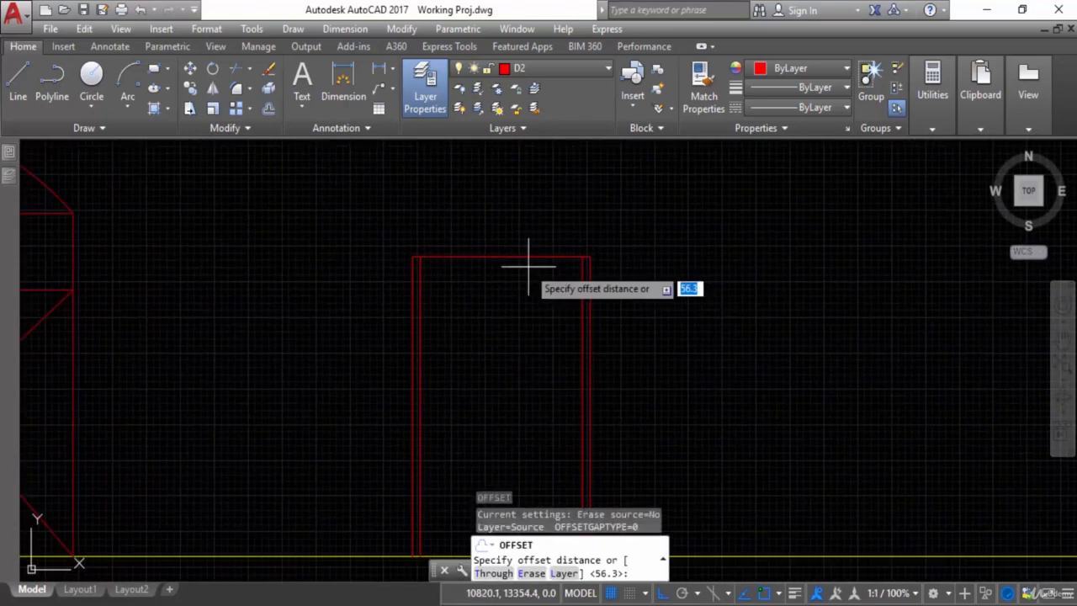
key(Return)
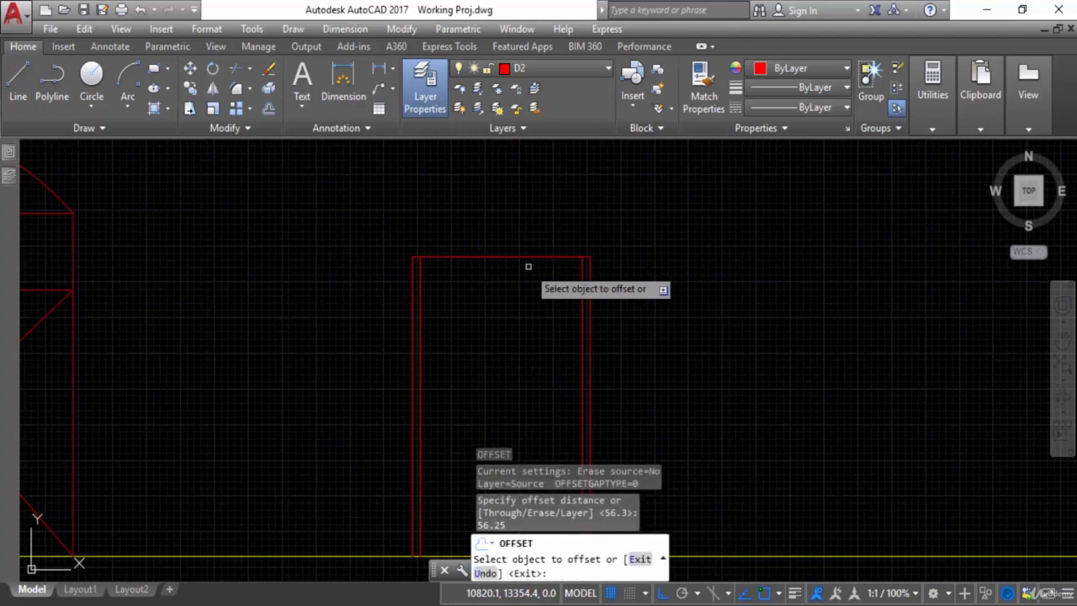
click(527, 258)
click(519, 314)
key(Escape)
key(Escape)
Step: Fillet both inner corners of D2's frame with radius 0 so the inner head line meets the inner jamb lines
scroll(583, 263, up, 5)
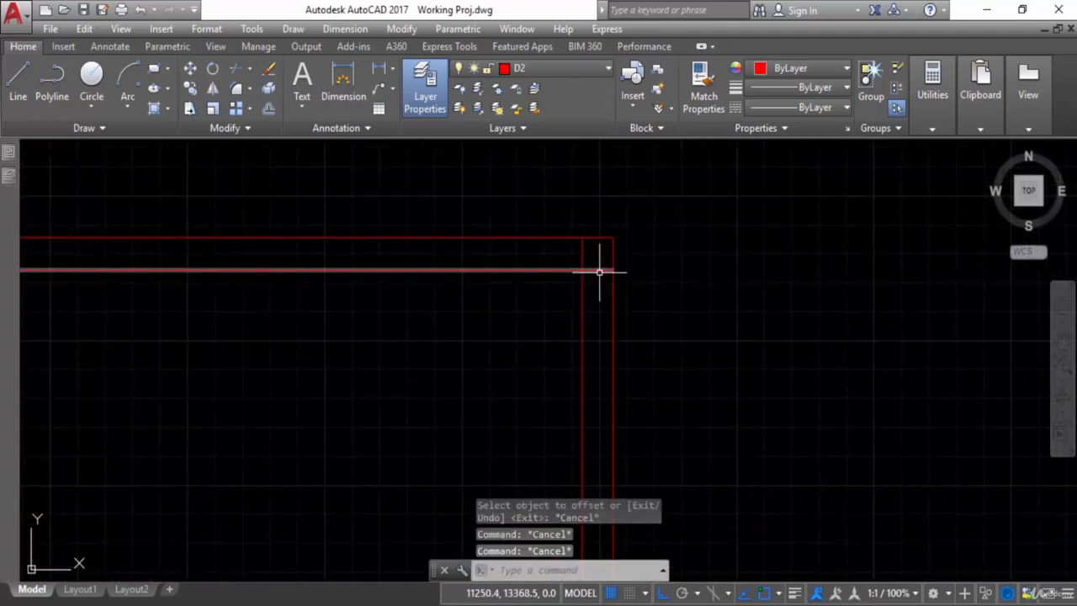
text(F)
key(Return)
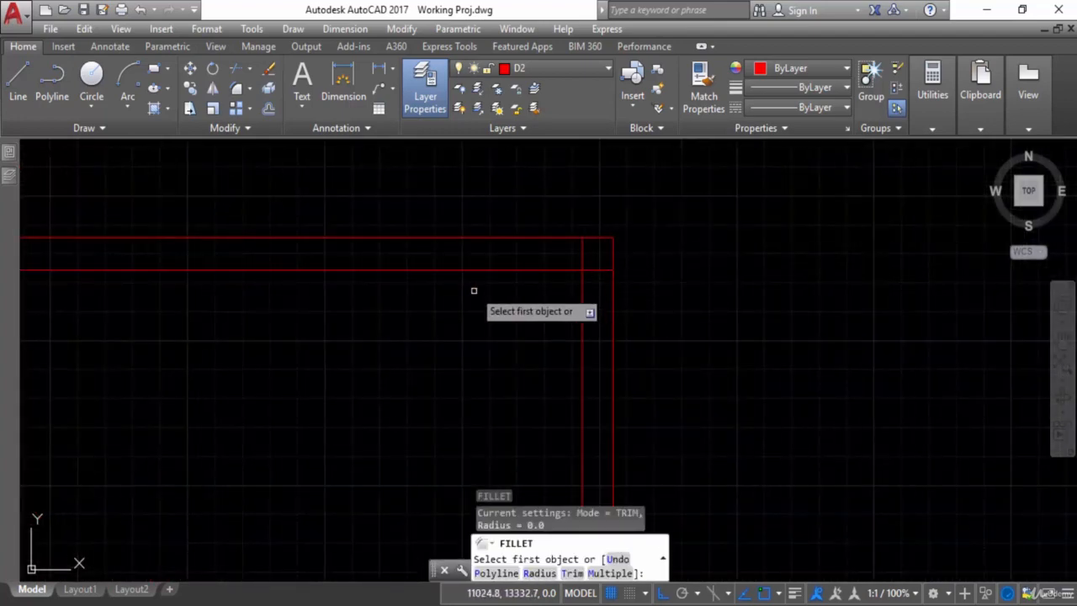
click(528, 270)
click(583, 302)
scroll(757, 307, down, 4)
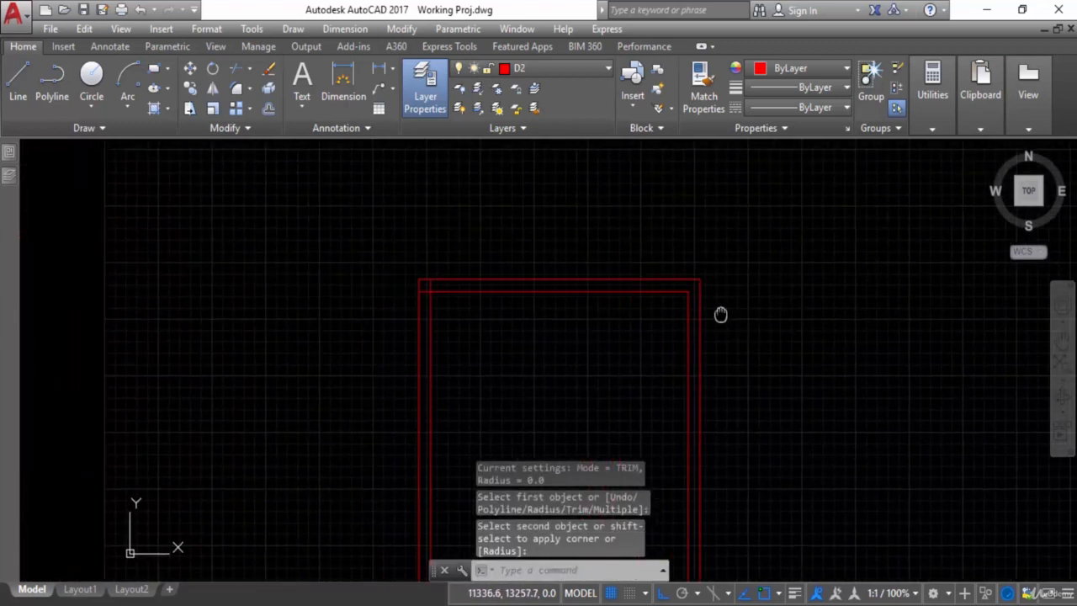
key(Return)
click(454, 289)
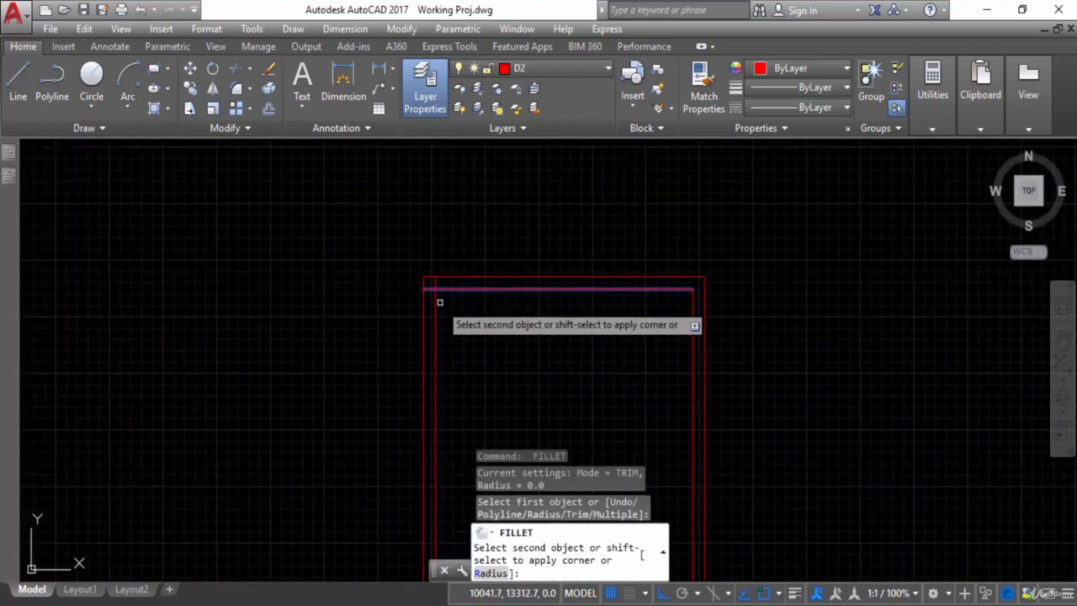
click(435, 312)
middle_drag(529, 334, 537, 258)
key(Escape)
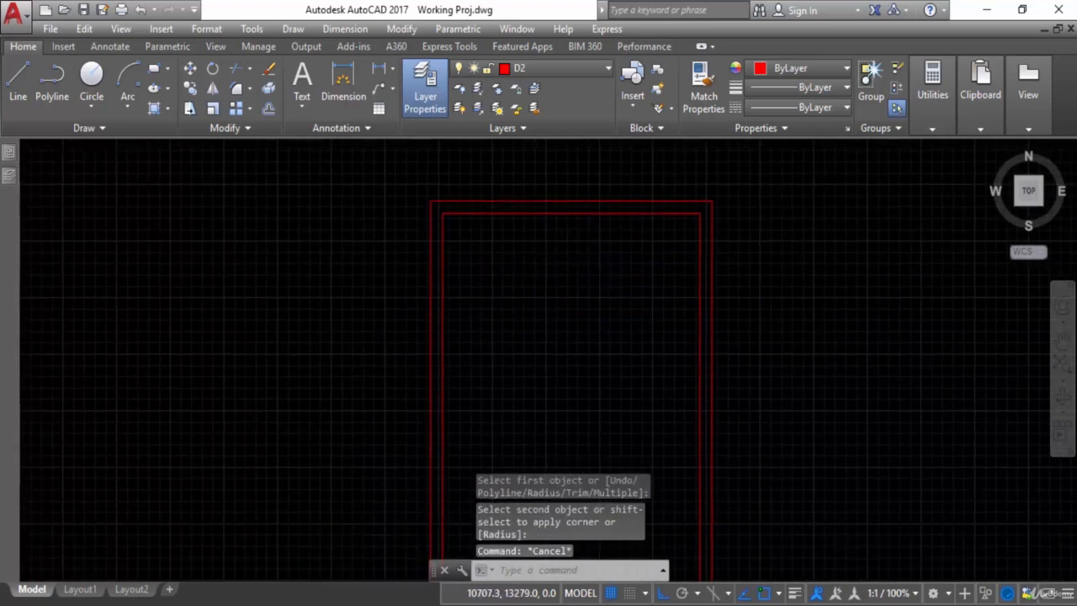
Step: Draw a vertical centre line in D2 from the midpoint of the inner head line down to the ground line
scroll(590, 245, down, 2)
key(Escape)
text(l)
key(Return)
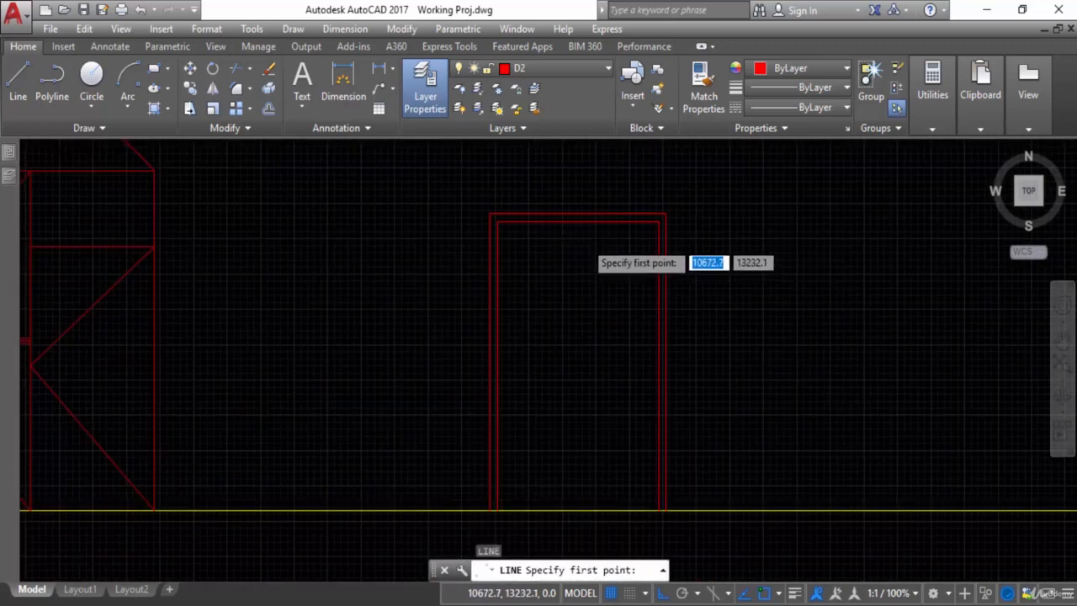
scroll(580, 240, up, 2)
click(574, 211)
scroll(560, 365, down, 2)
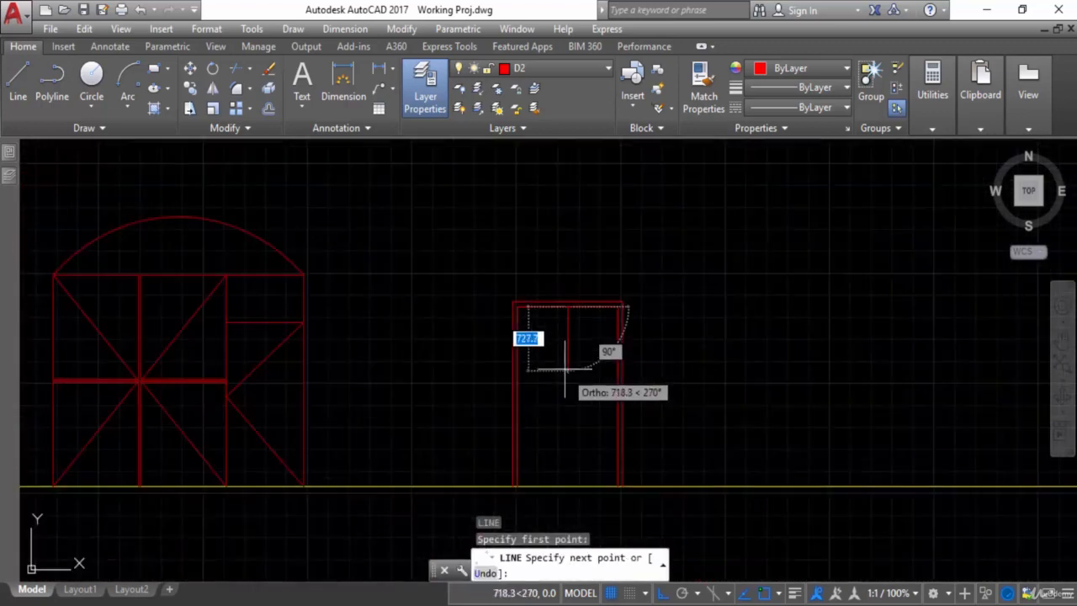
click(561, 422)
key(Return)
key(Escape)
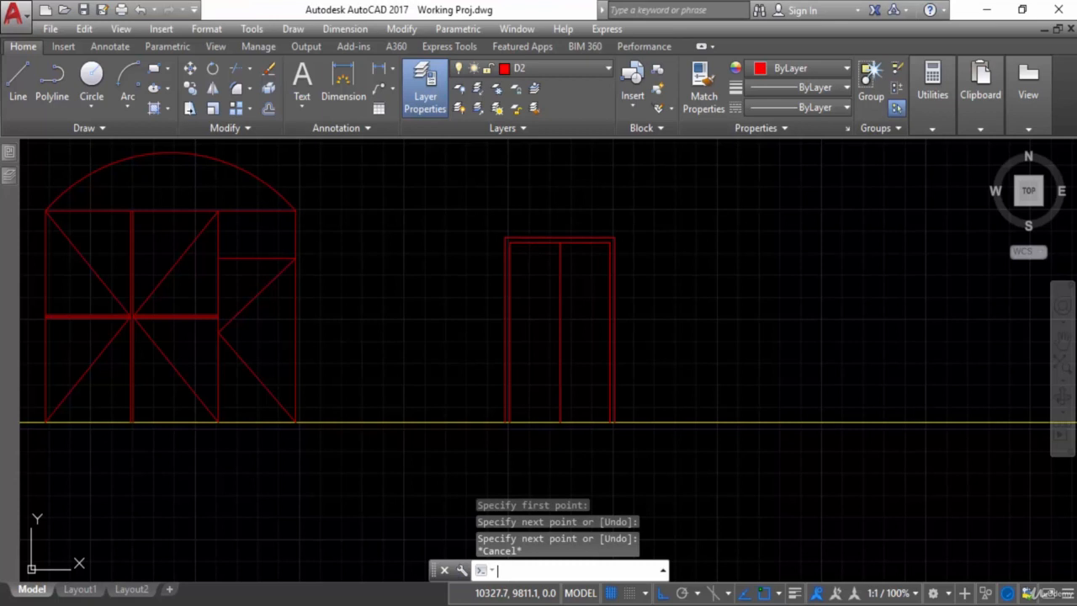
Step: Offset D2's centre line 12.5 to each side
scroll(584, 308, up, 3)
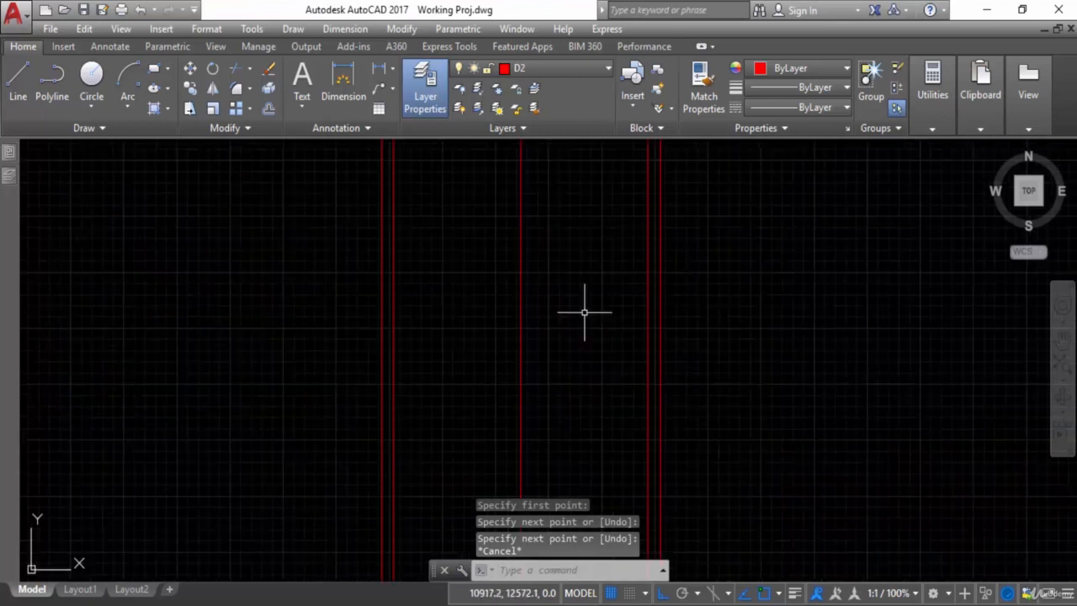
key(Escape)
key(Escape)
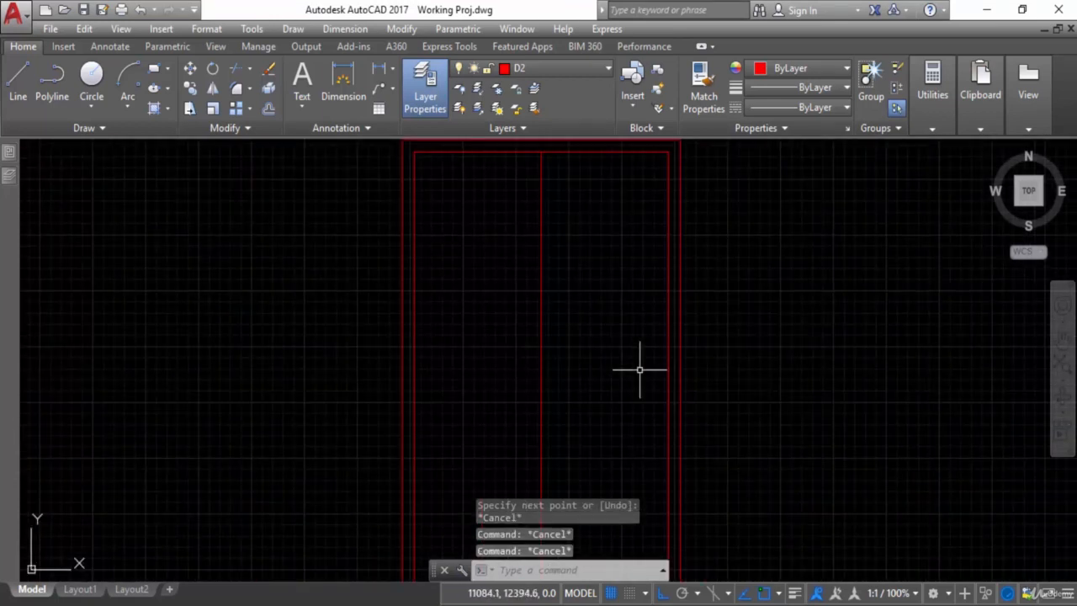
text(o)
key(Return)
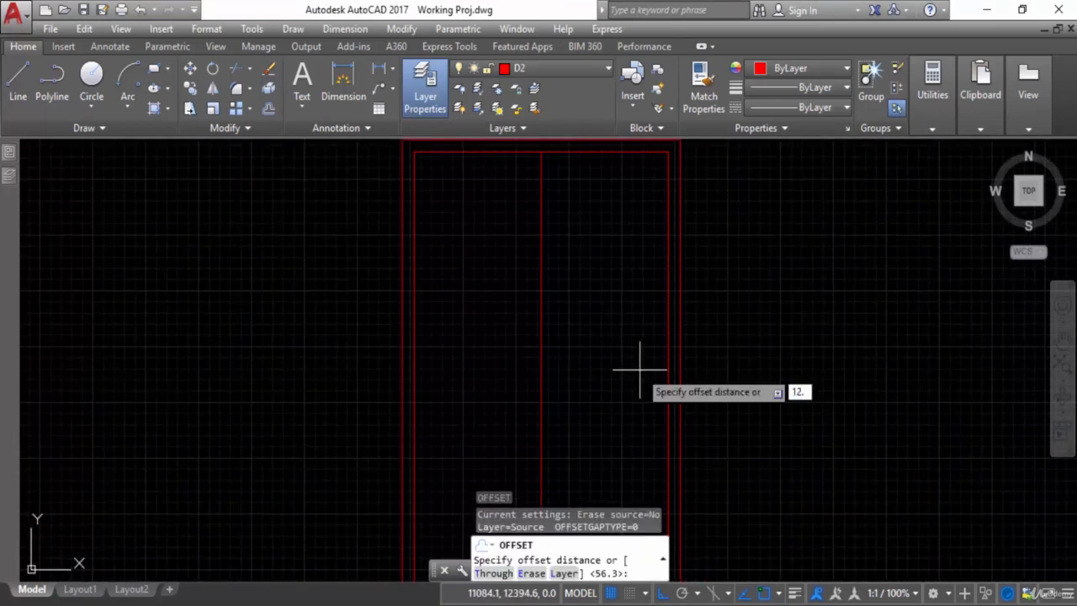
key(Return)
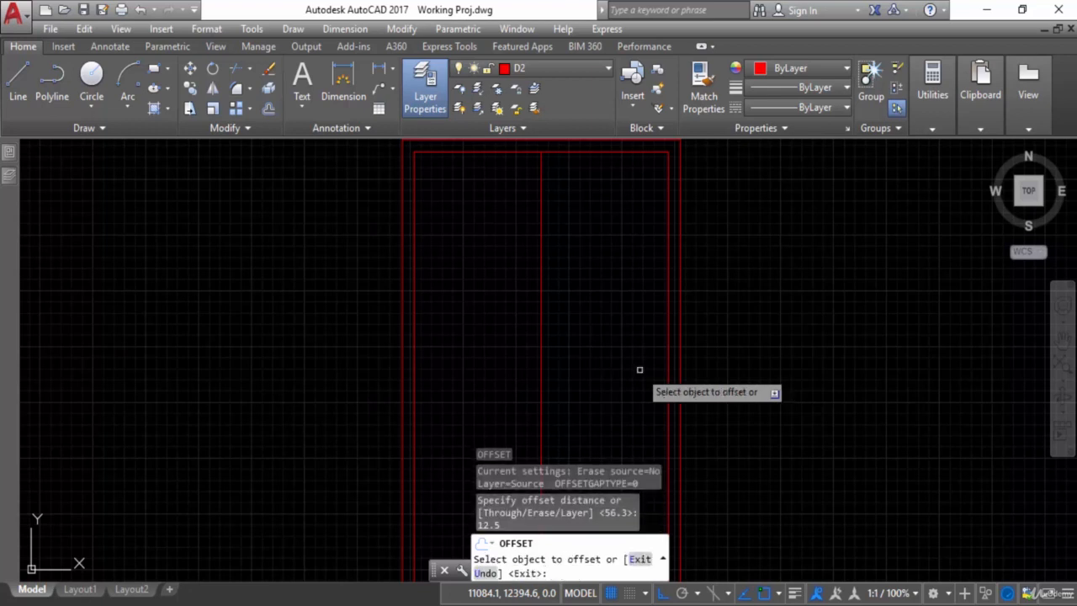
click(542, 266)
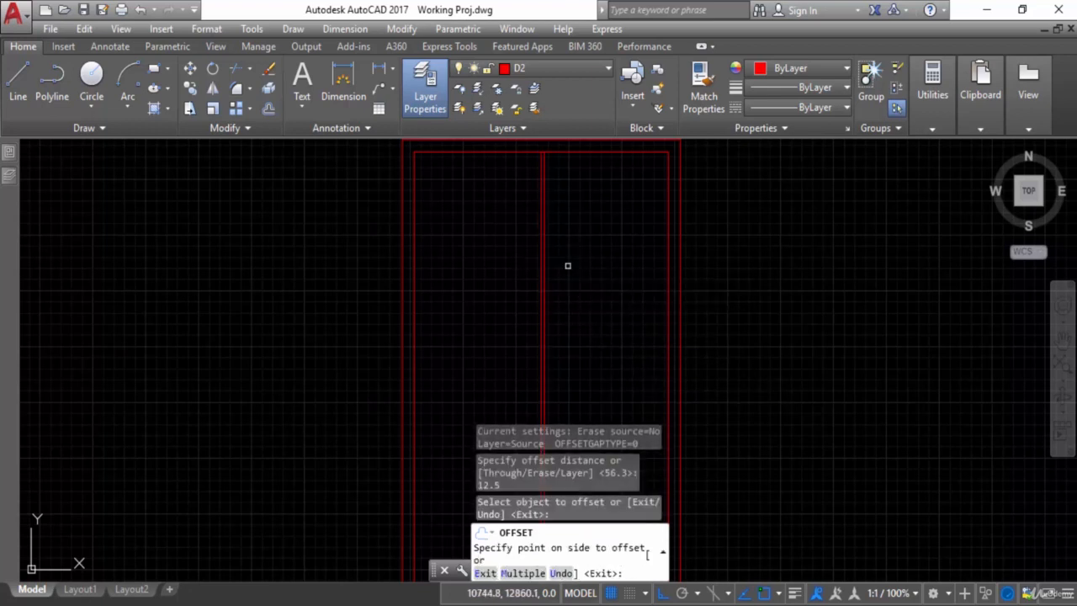
click(567, 264)
click(542, 265)
click(527, 244)
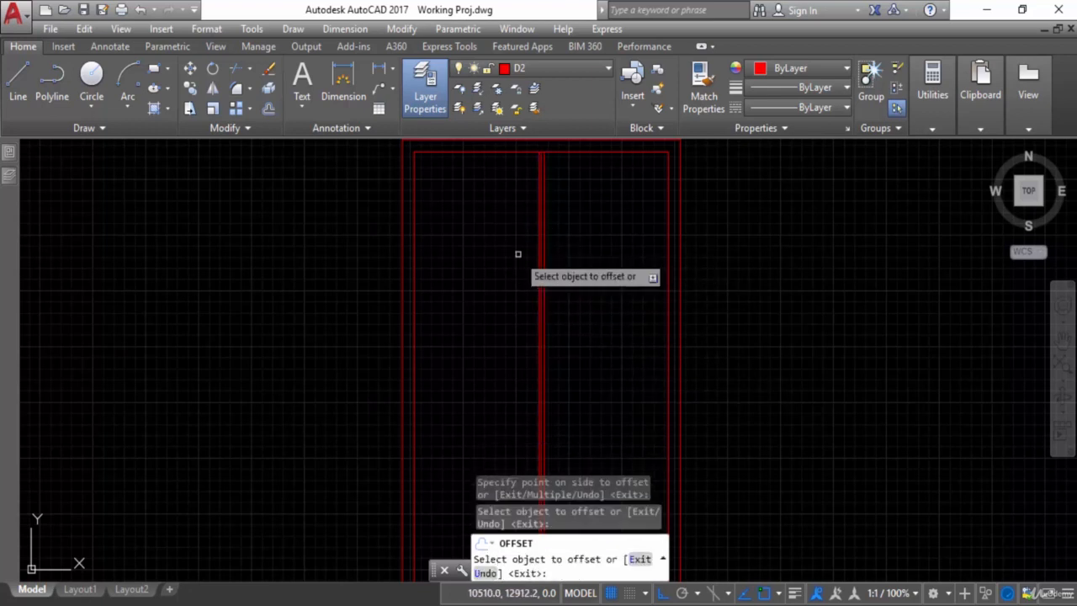
scroll(526, 202, up, 4)
middle_drag(521, 222, 517, 409)
key(Escape)
key(Escape)
scroll(579, 249, up, 5)
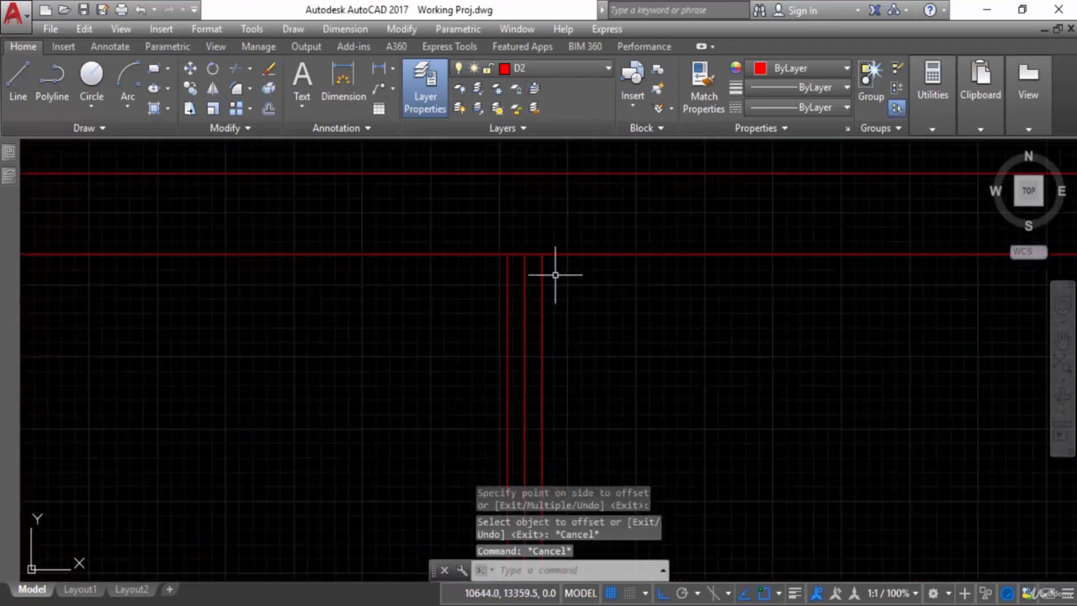
text(tr)
key(Return)
key(Escape)
key(Escape)
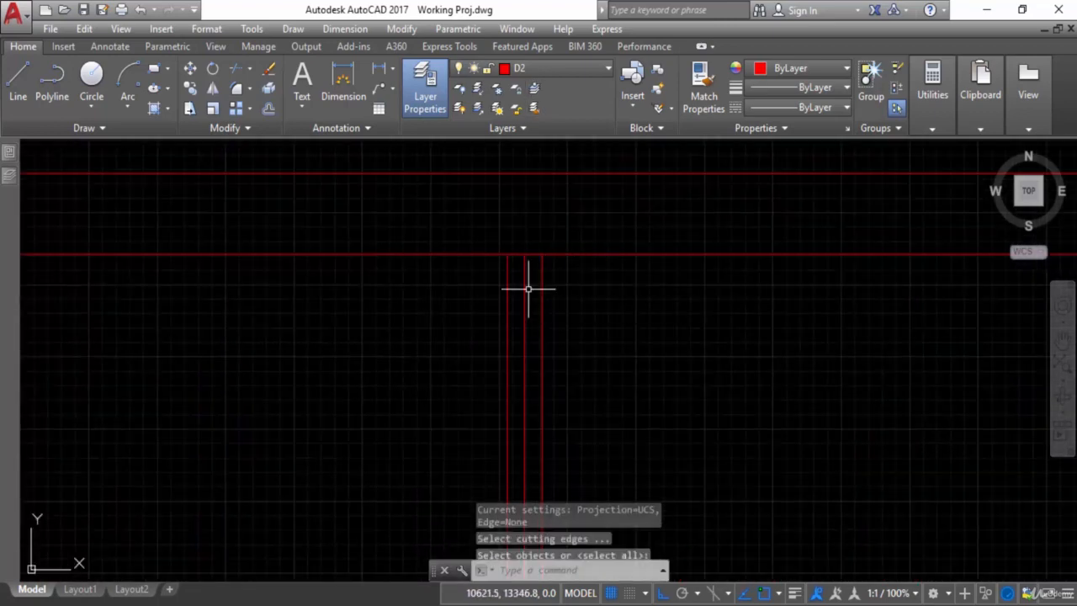
Step: Erase D2's original centre line between the two offset lines
click(524, 295)
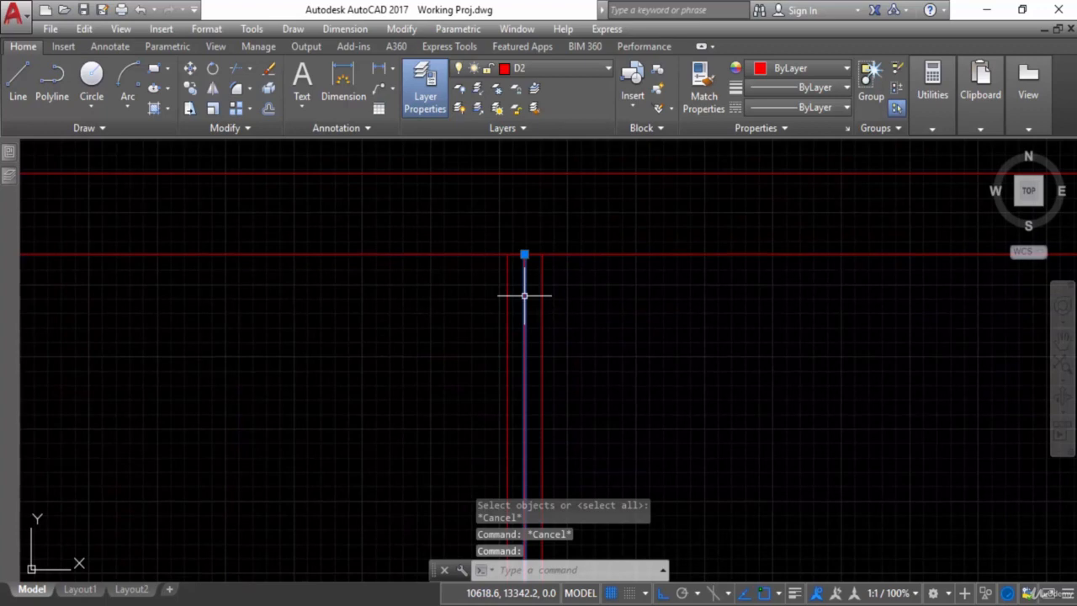
text(e)
key(Return)
key(Escape)
Step: Trim the piece of D2's inner head line between the two central vertical lines
key(Return)
key(Return)
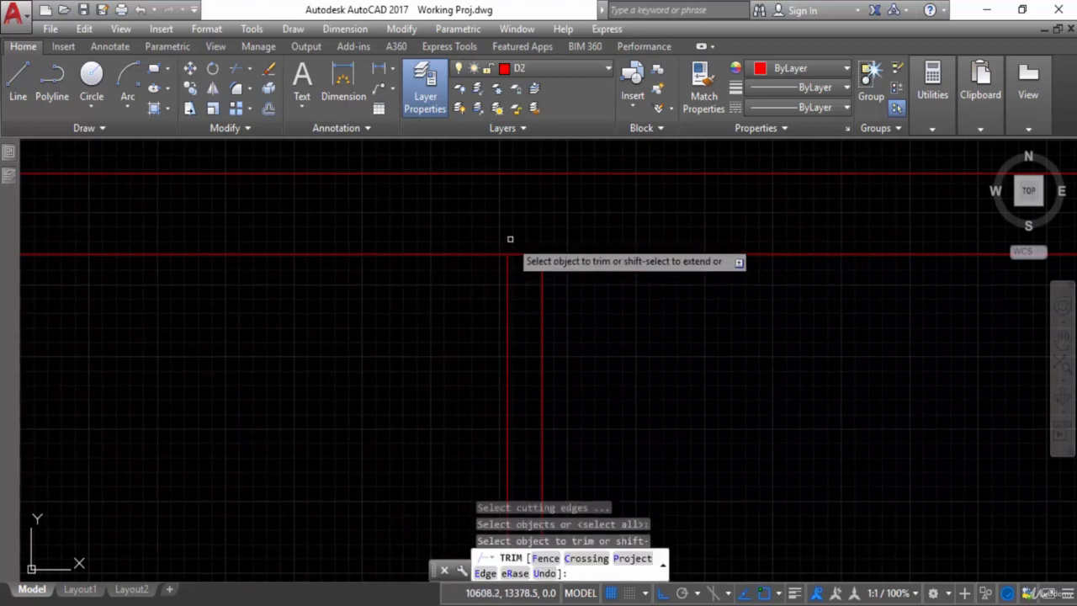
click(511, 236)
click(519, 274)
scroll(550, 295, down, 10)
middle_drag(552, 293, 564, 137)
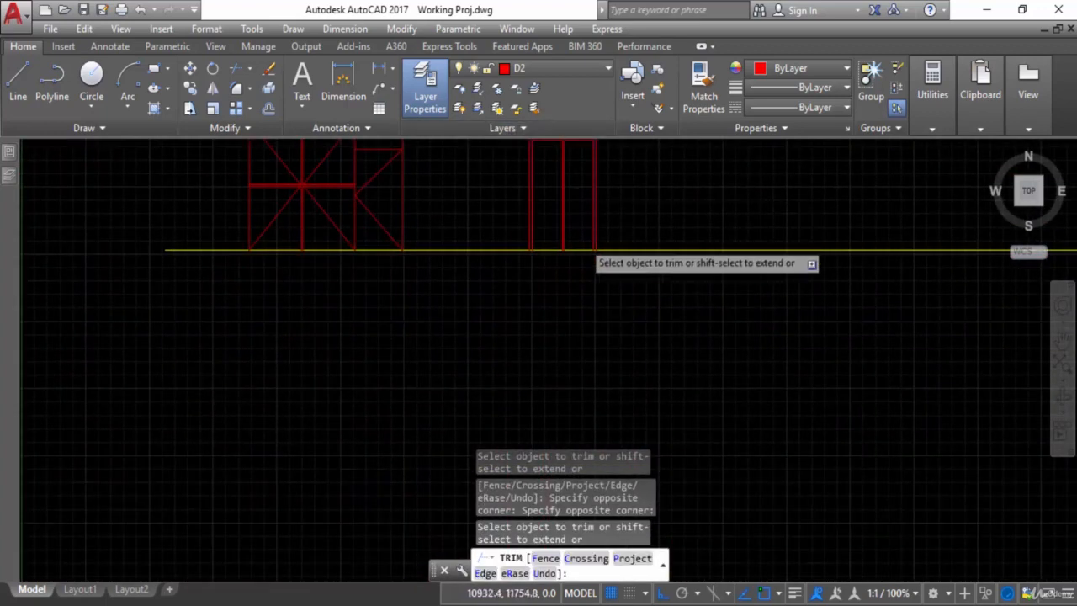
scroll(584, 244, up, 4)
middle_drag(585, 255, 585, 353)
scroll(612, 298, down, 2)
middle_drag(612, 298, 568, 374)
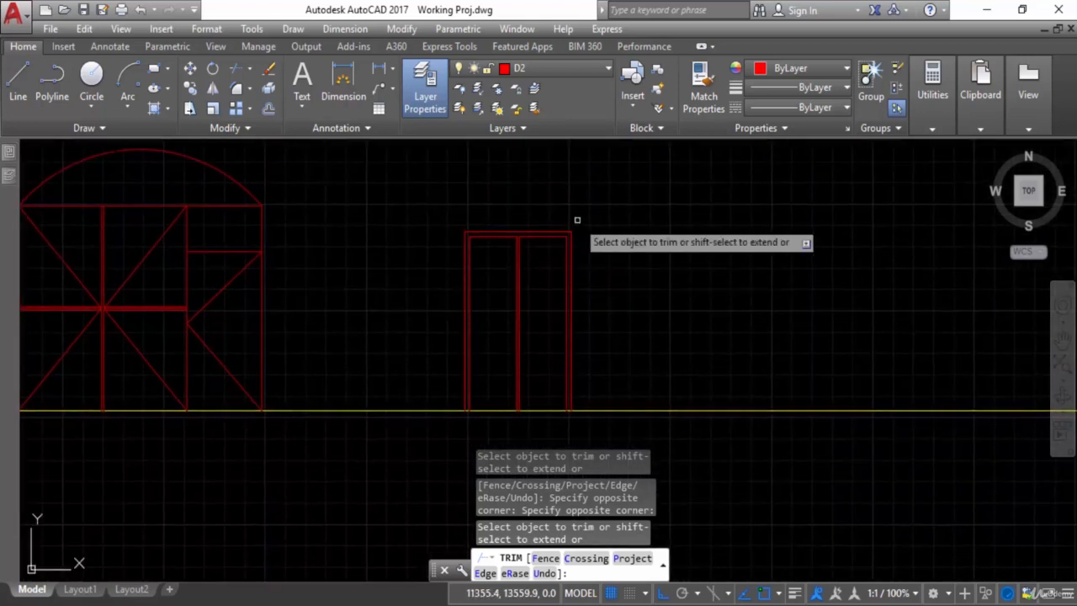
Step: Switch to the reference PDF and examine the D2, D3 and D4 door elevations and their dimensions
click(408, 599)
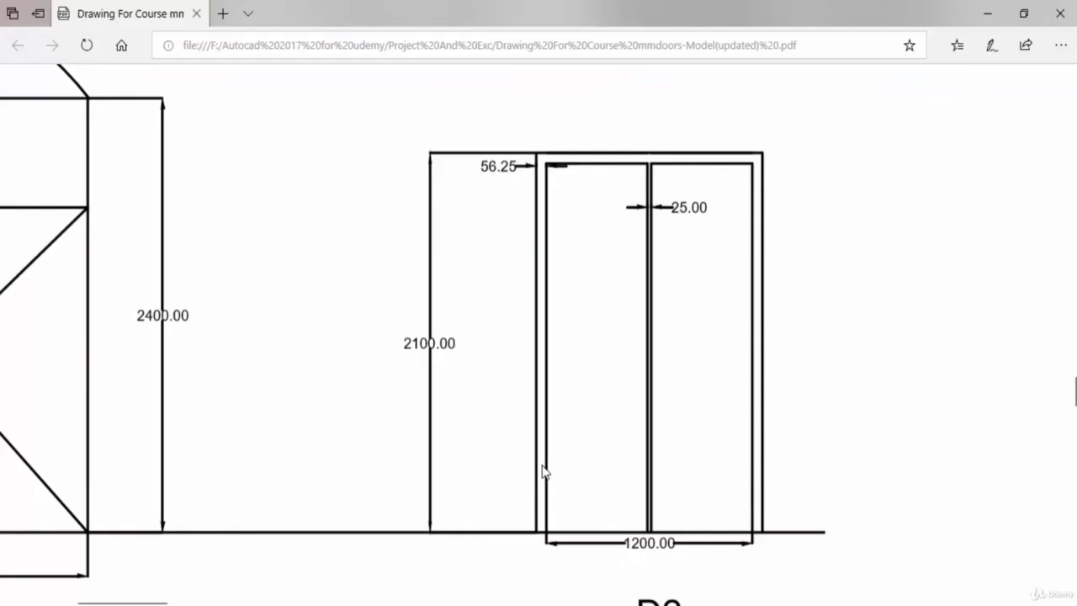
scroll(655, 469, down, 2)
ctrl+scroll(747, 483, down, 1)
ctrl+scroll(748, 484, down, 2)
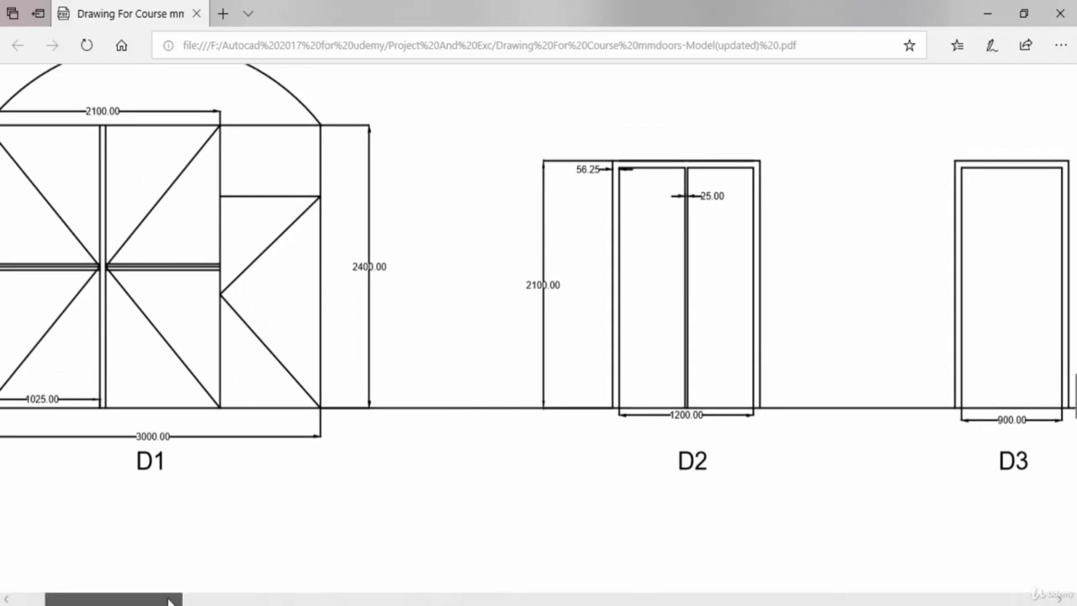
drag(168, 601, 234, 603)
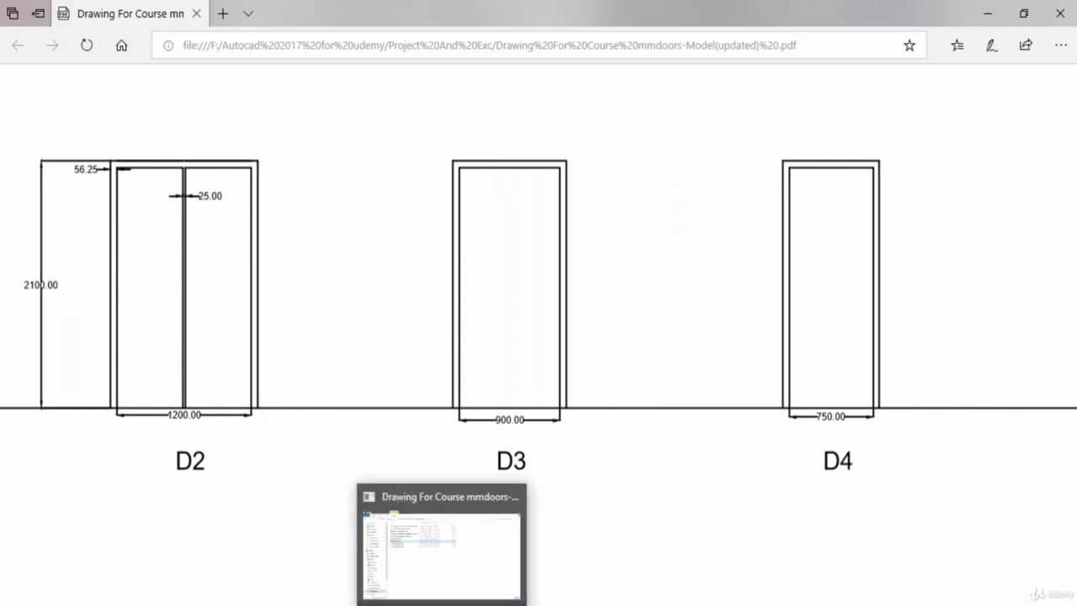
Step: Switch back to the AutoCAD drawing and examine the D2 and D3 doors in the floor plan
key(alt+Tab)
scroll(844, 363, down, 7)
middle_drag(822, 382, 479, 418)
middle_drag(775, 351, 601, 403)
scroll(842, 406, up, 4)
scroll(234, 425, down, 2)
mouse_move(234, 424)
middle_down()
mouse_move(331, 429)
mouse_move(397, 415)
middle_up()
scroll(396, 415, down, 2)
middle_drag(133, 447, 276, 445)
key(Escape)
middle_drag(683, 433, 510, 409)
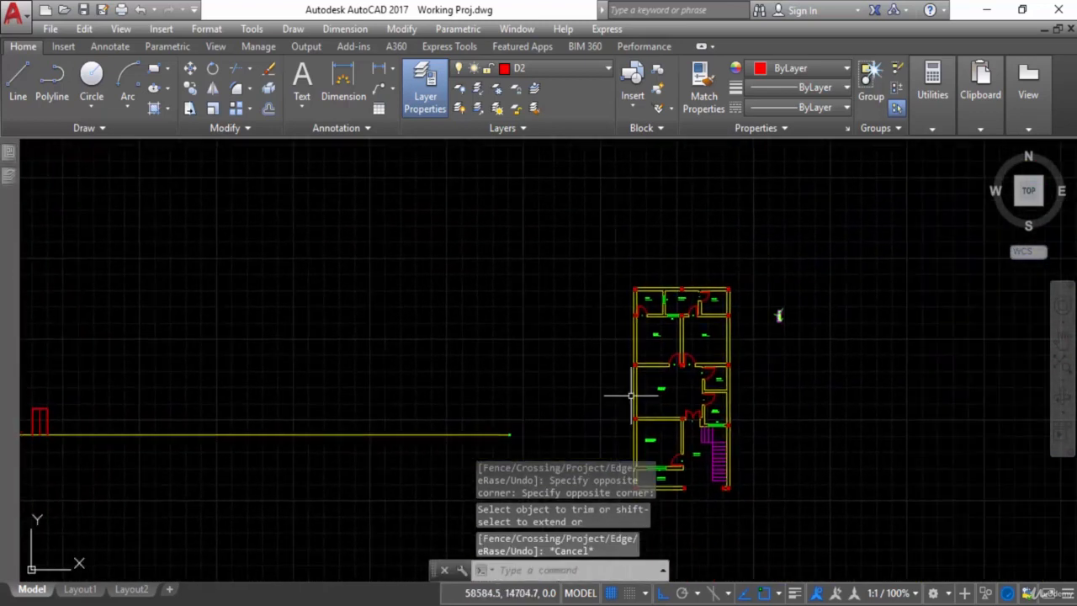
scroll(652, 431, up, 4)
middle_drag(719, 431, 569, 423)
scroll(636, 380, up, 2)
scroll(653, 402, up, 2)
key(Escape)
key(Escape)
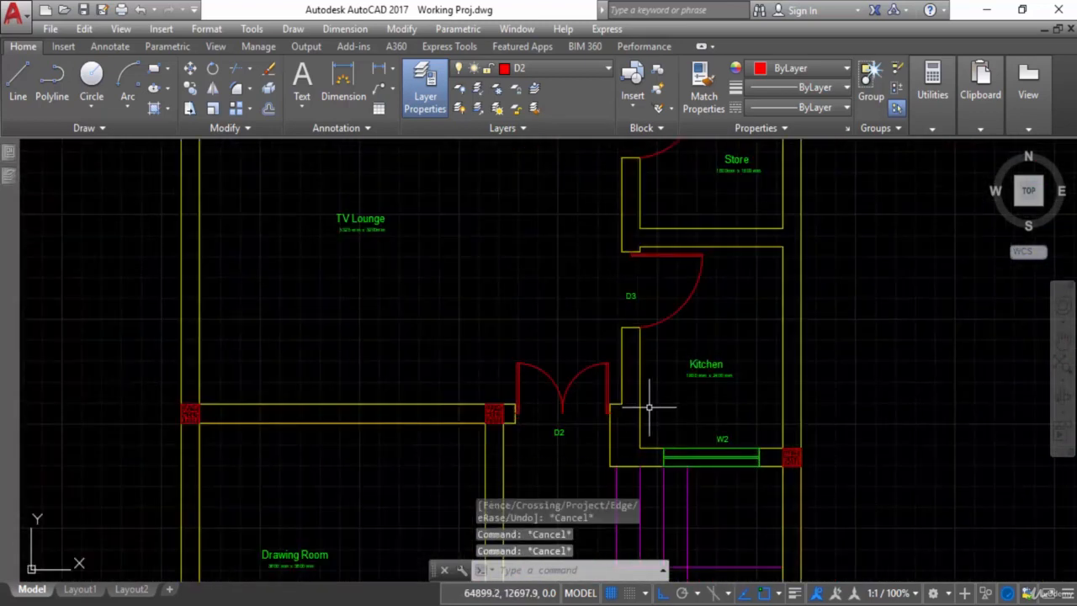
Step: Measure door D2's opening width in the floor plan with an aligned dimension, without placing it
text(DIMAL)
key(Return)
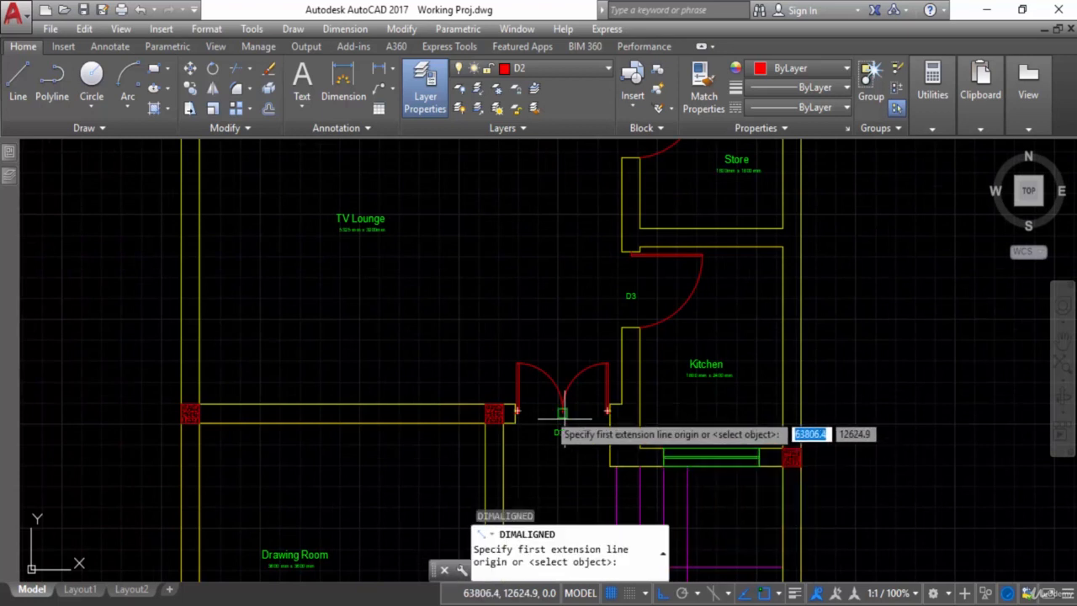
click(515, 421)
scroll(585, 427, up, 4)
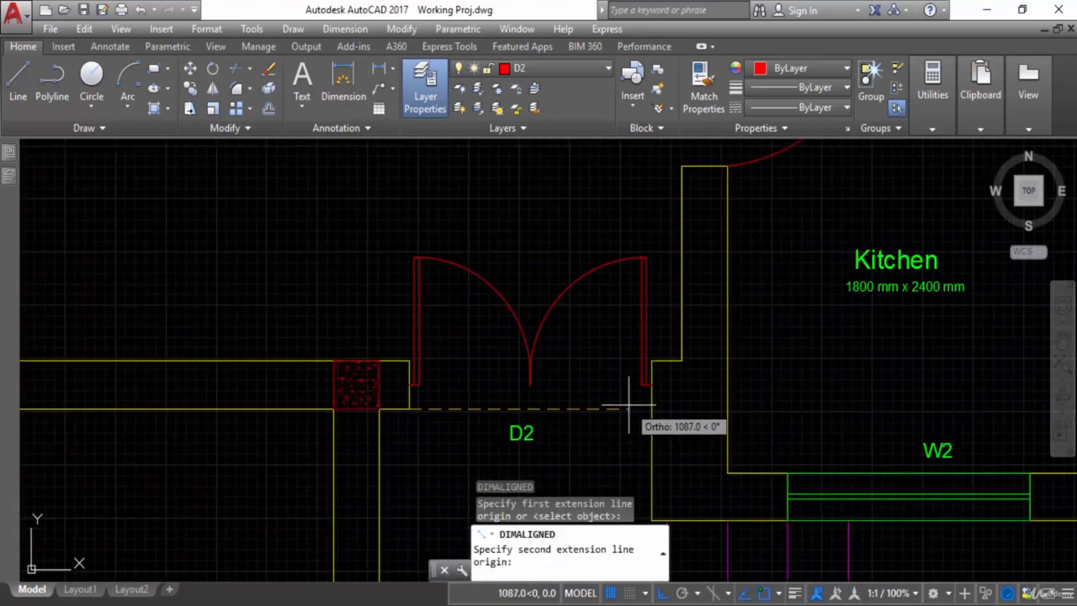
click(644, 409)
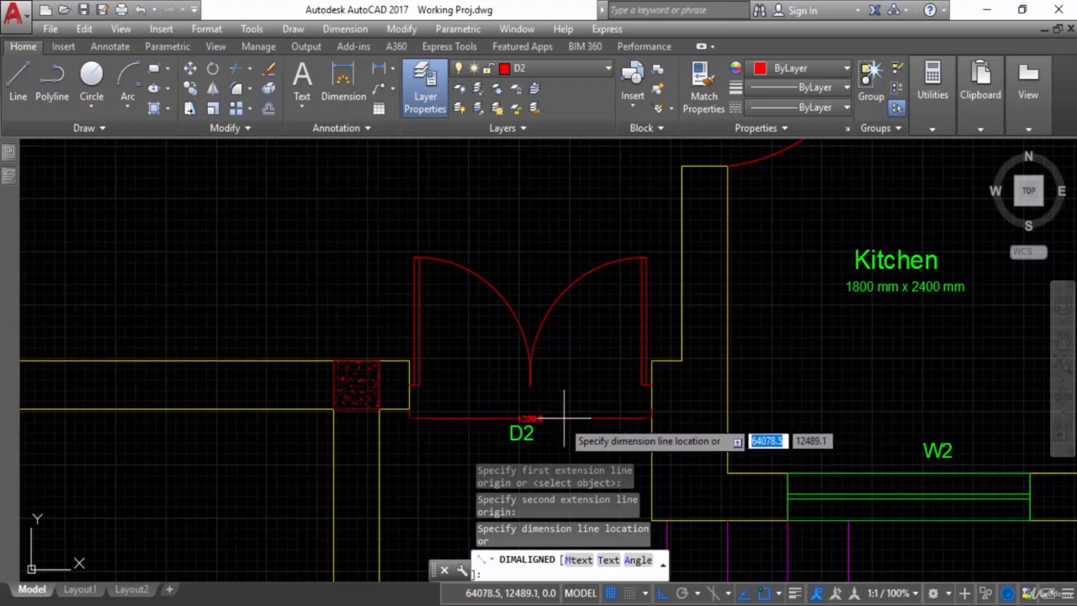
scroll(558, 410, up, 6)
scroll(557, 410, down, 8)
key(Escape)
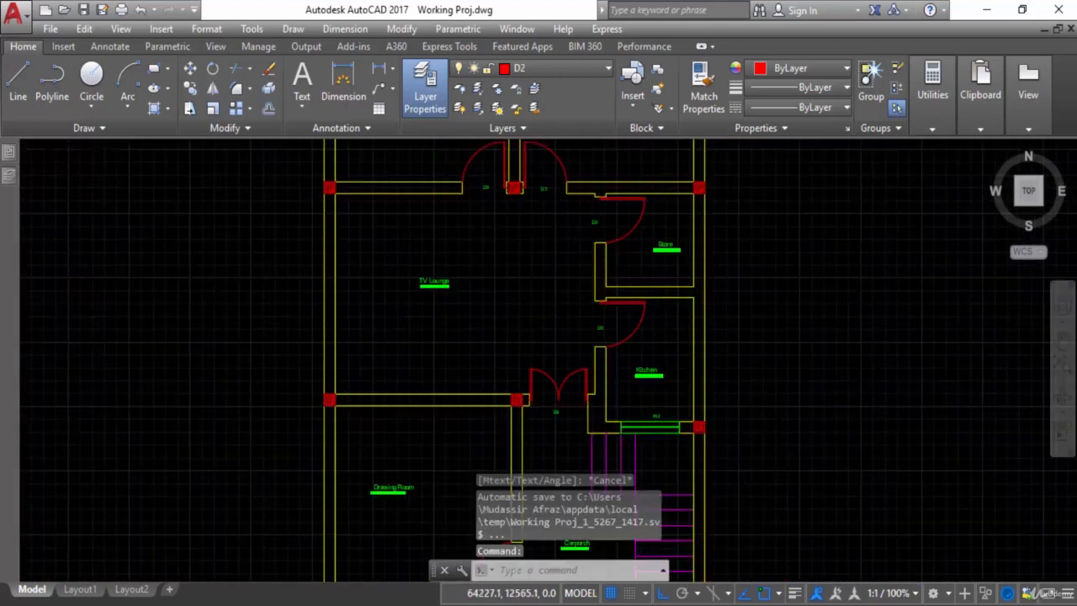
Step: Measure the D3 opening above the TV Lounge, beside the central column, with an aligned dimension, without placing it
scroll(510, 286, up, 4)
key(Escape)
text(DIMA)
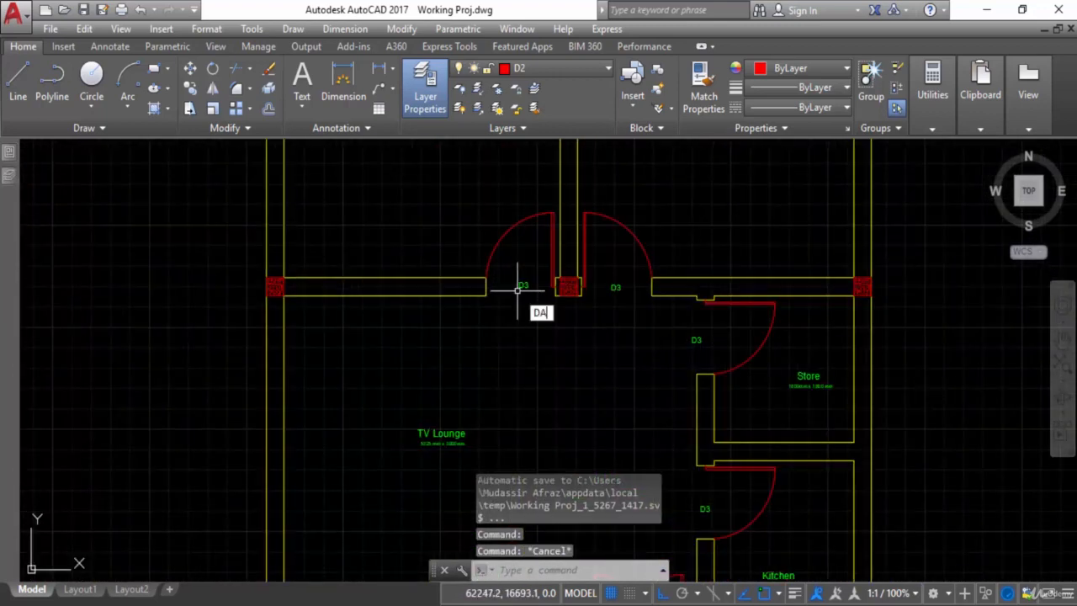
text(L)
key(Return)
scroll(498, 284, up, 4)
click(460, 324)
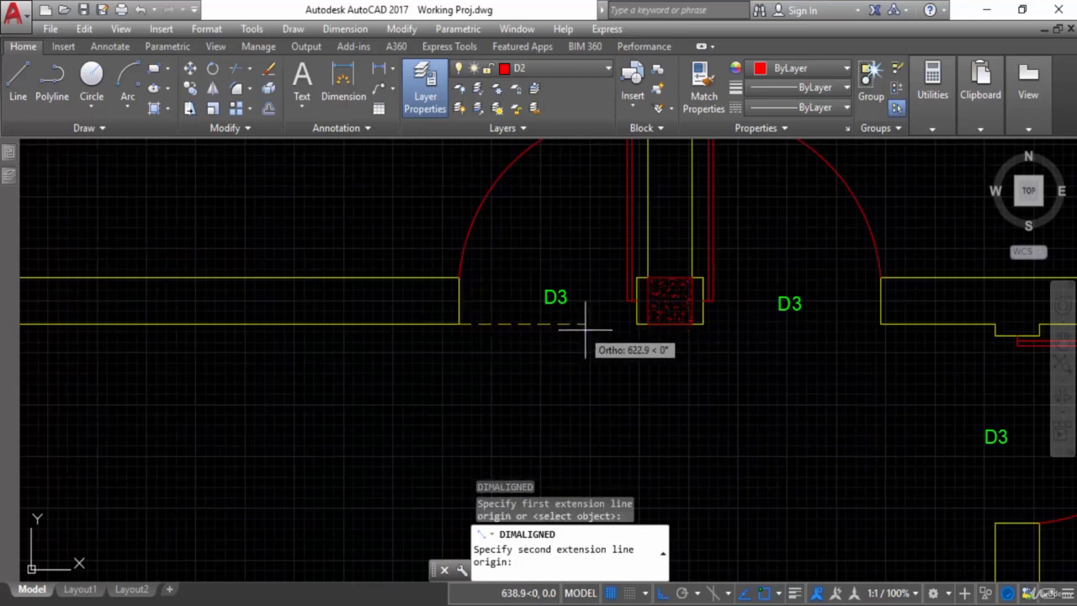
click(637, 324)
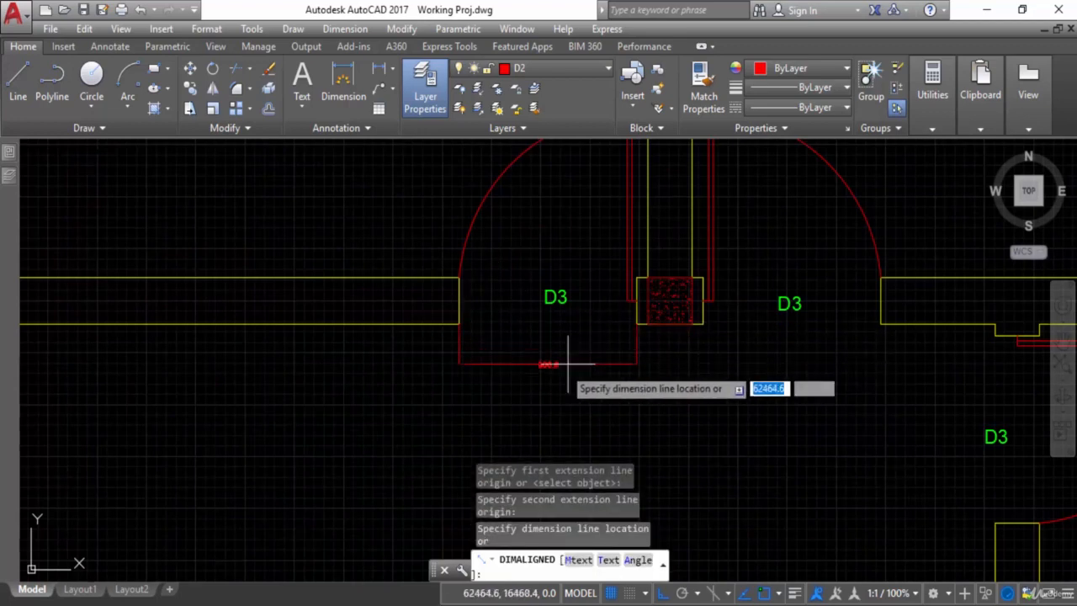
scroll(567, 363, up, 3)
key(Escape)
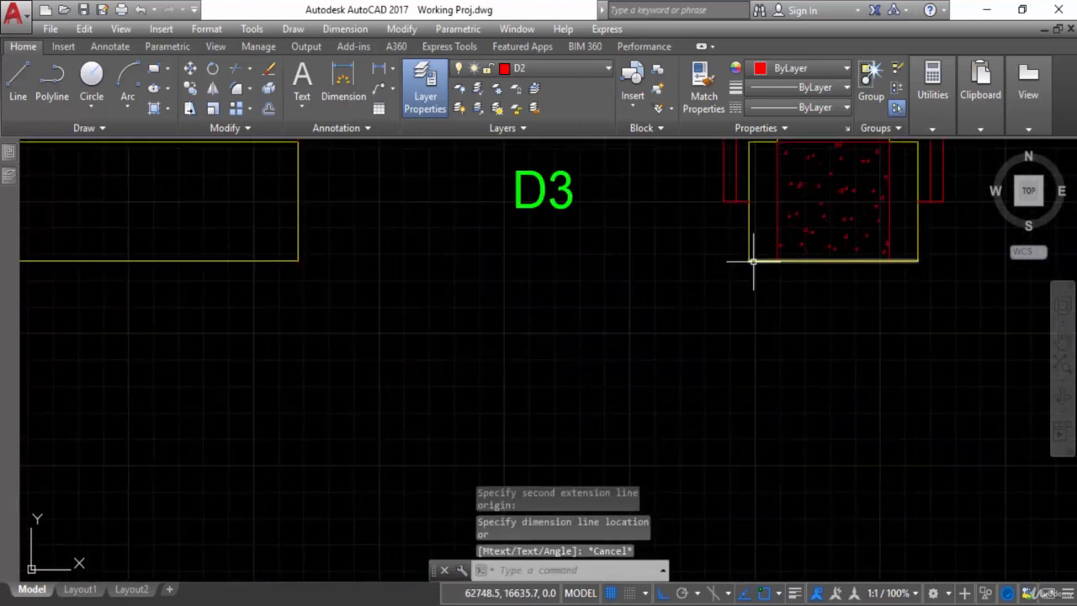
scroll(753, 262, down, 3)
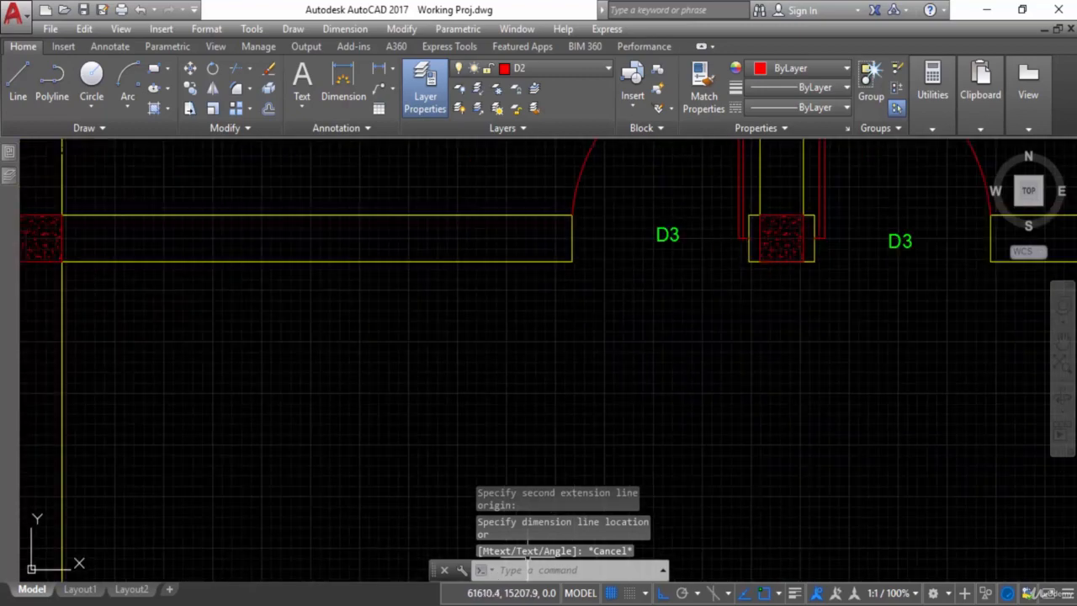
Step: Check D3's elevation dimensions in the reference PDF and return to the AutoCAD drawing
click(396, 547)
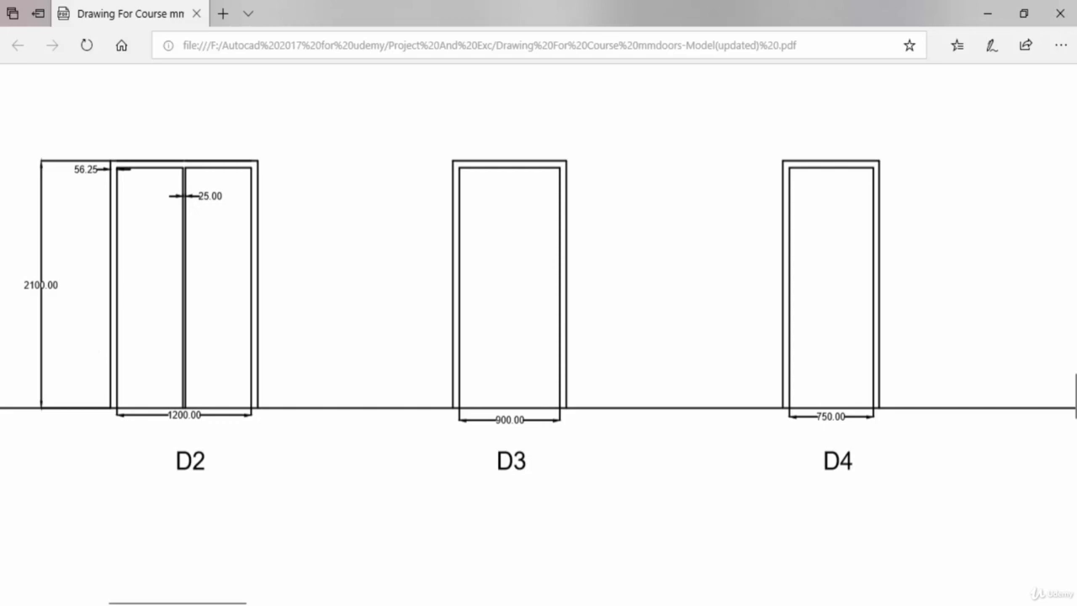
key(alt+Tab)
key(Escape)
Step: Draw a 2100 vertical line upward from the ground line to the right of D2 as D3's outer left jamb
scroll(669, 506, down, 10)
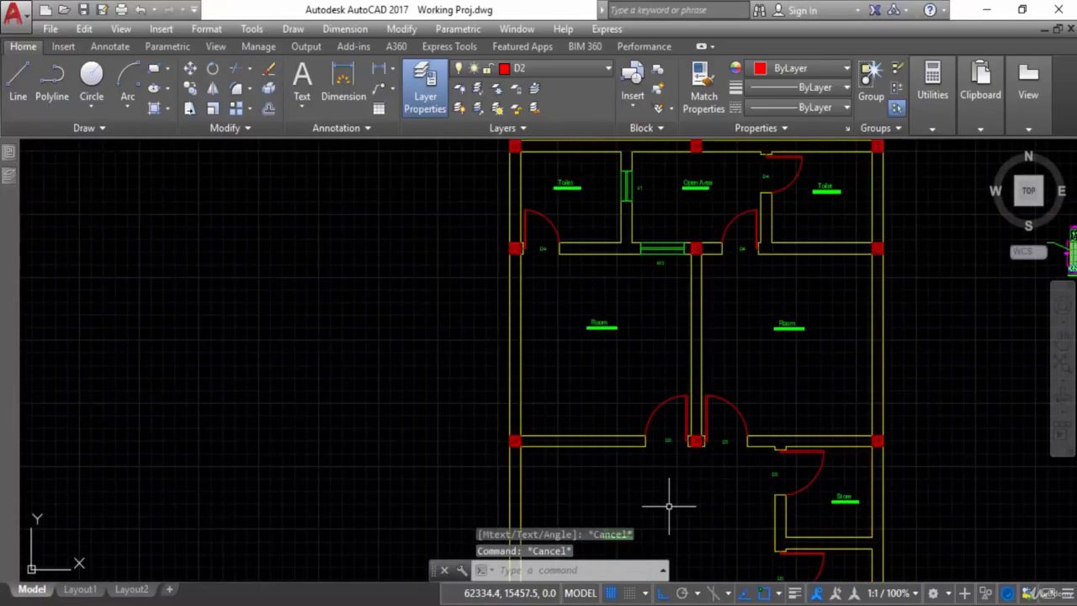
middle_drag(686, 500, 827, 443)
middle_drag(506, 469, 860, 399)
middle_drag(447, 454, 556, 452)
scroll(342, 454, up, 5)
key(Escape)
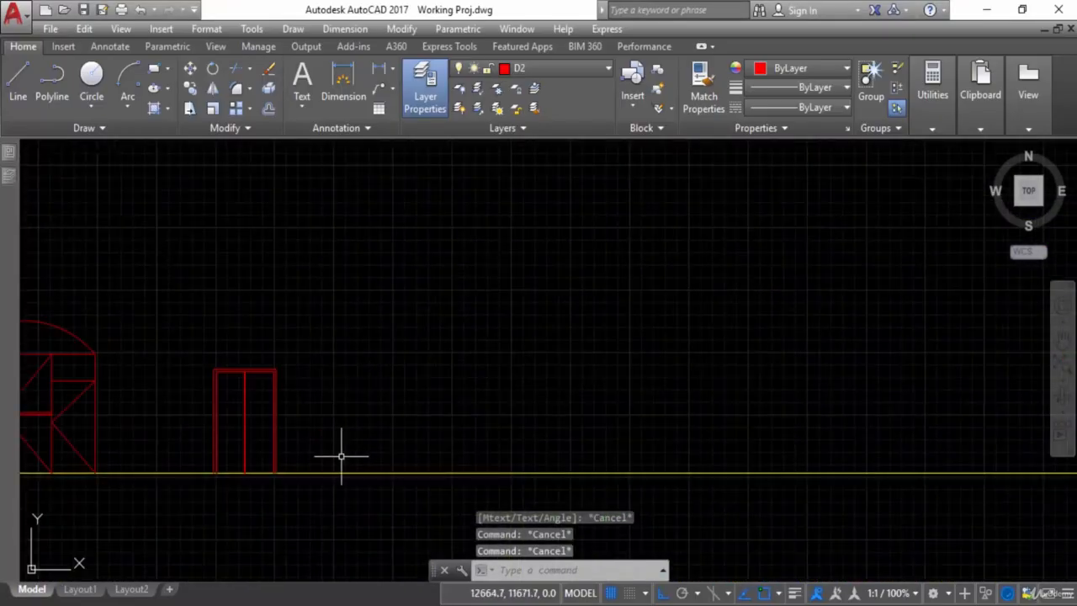
key(Return)
click(384, 474)
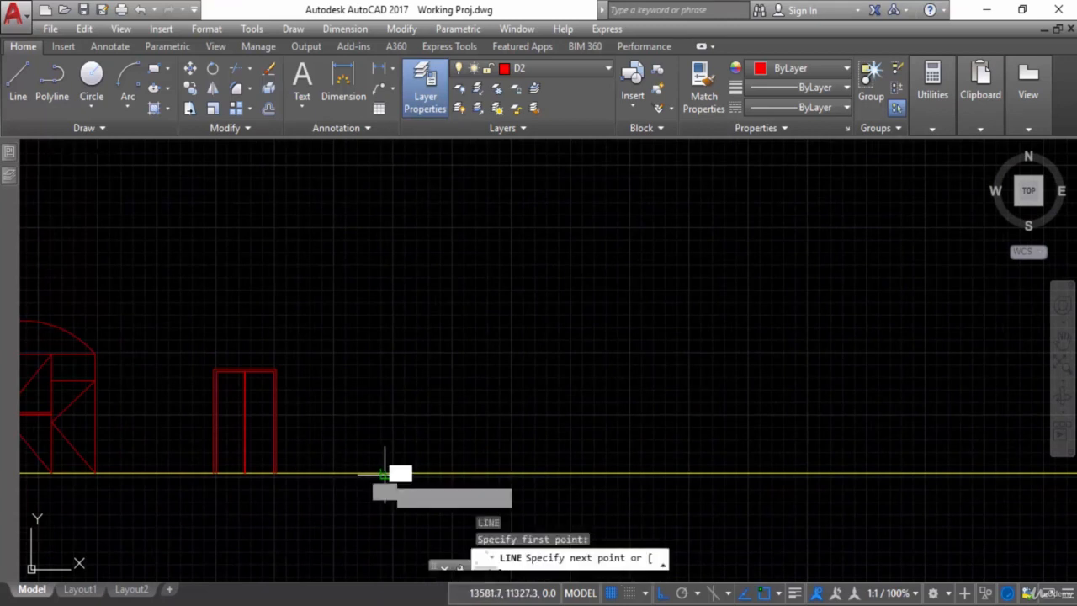
text(21)
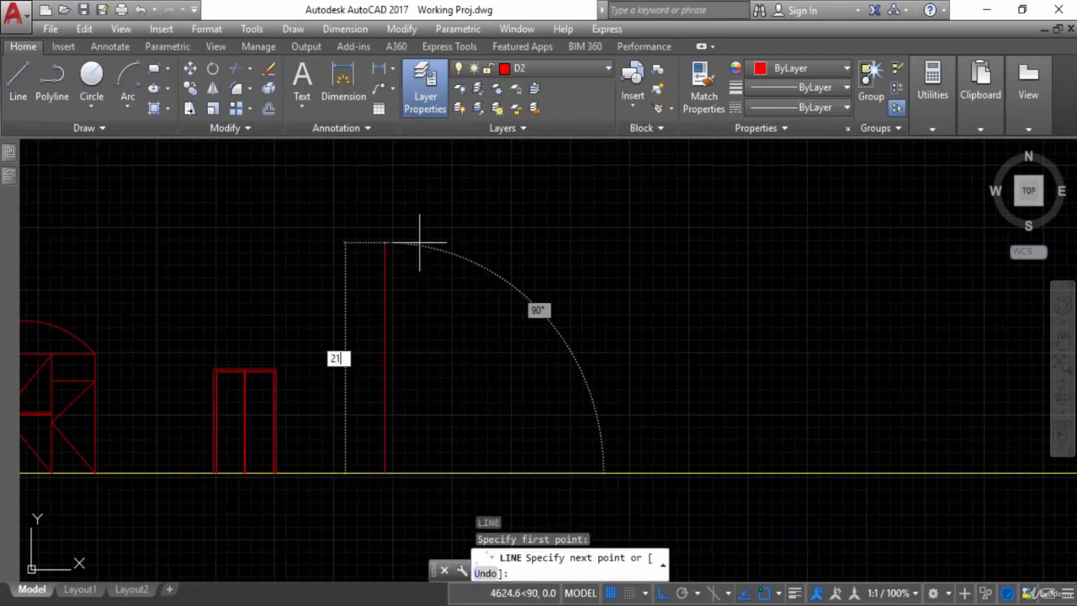
text(00)
key(Return)
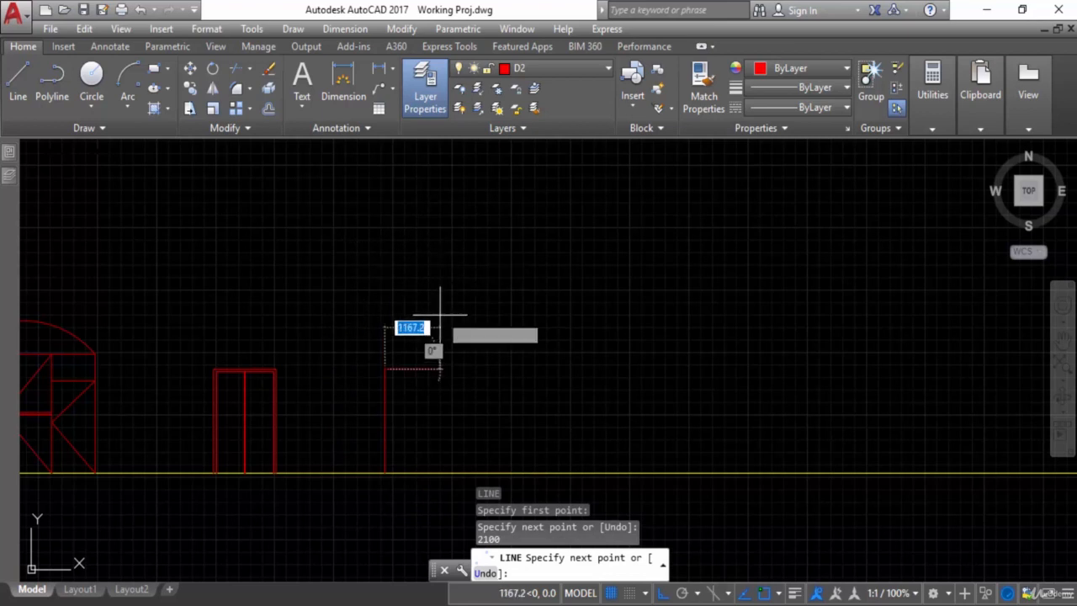
key(Escape)
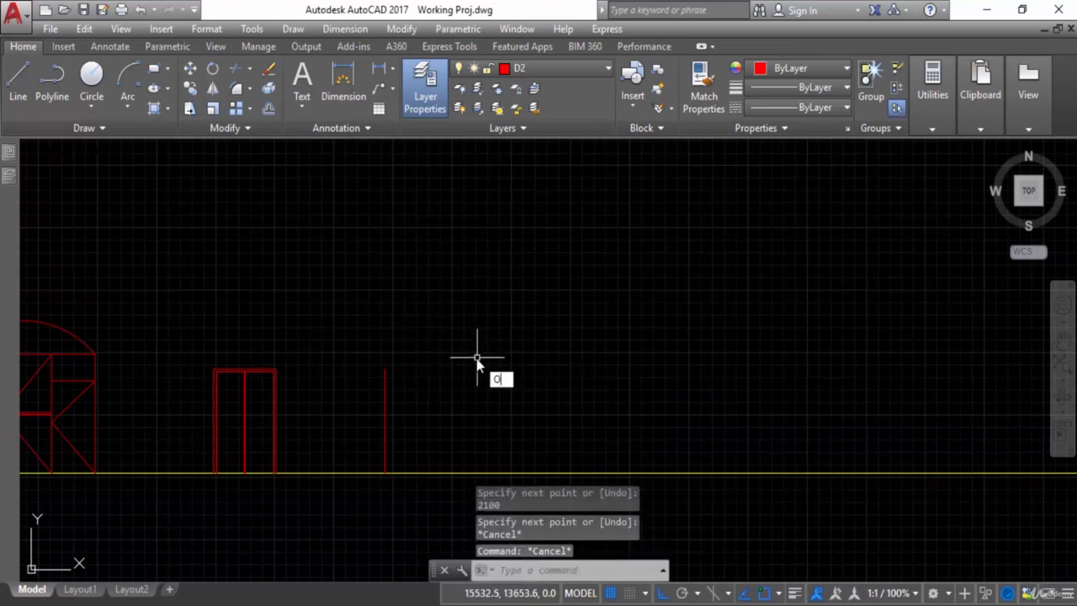
Step: Offset D3's outer left jamb line 56.25 to the right
text(o)
key(Return)
text(56.25)
key(Return)
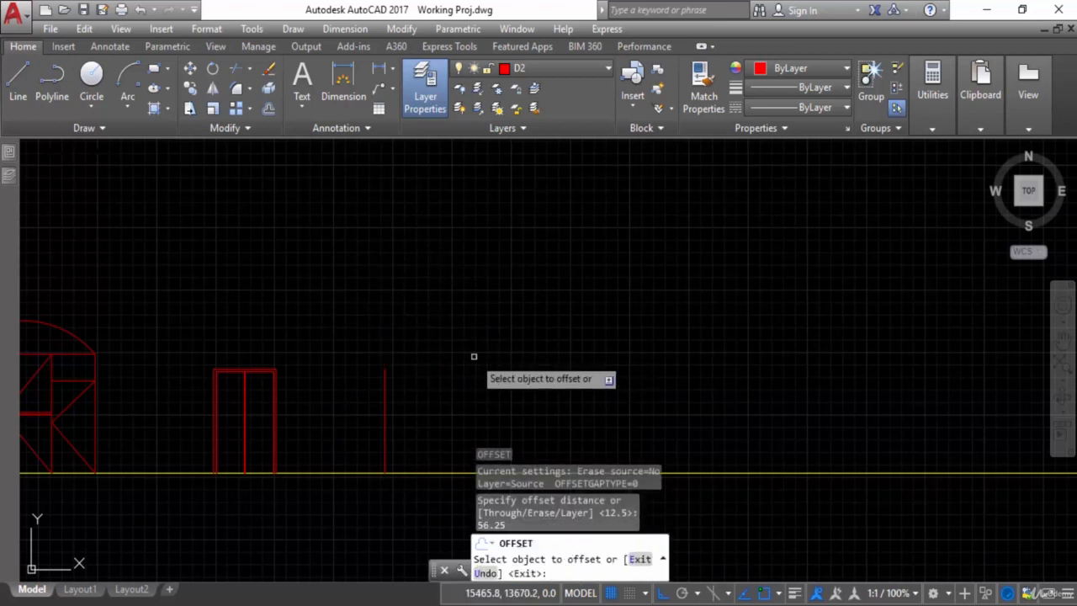
click(385, 404)
click(403, 422)
key(Escape)
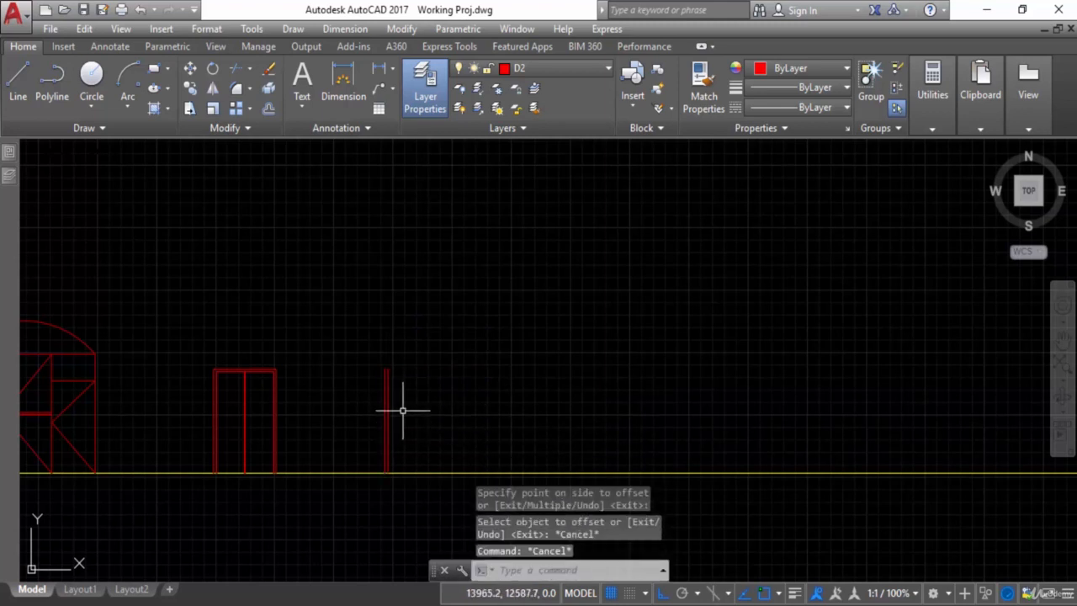
Step: Offset D3's inner left jamb line 900 to the right to form the inner right jamb
text(o)
key(Return)
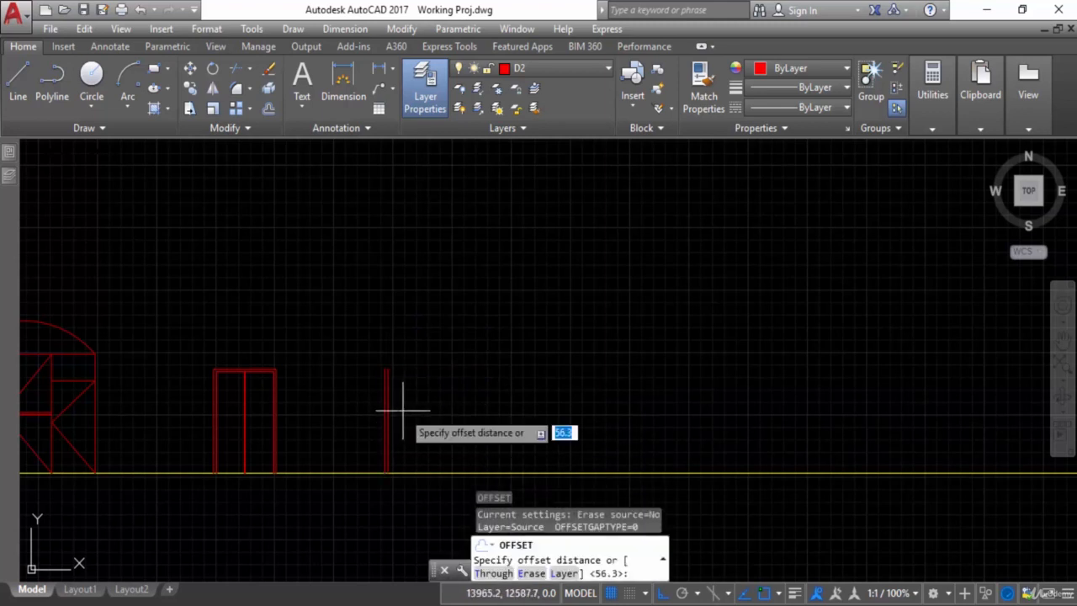
text(900)
key(Return)
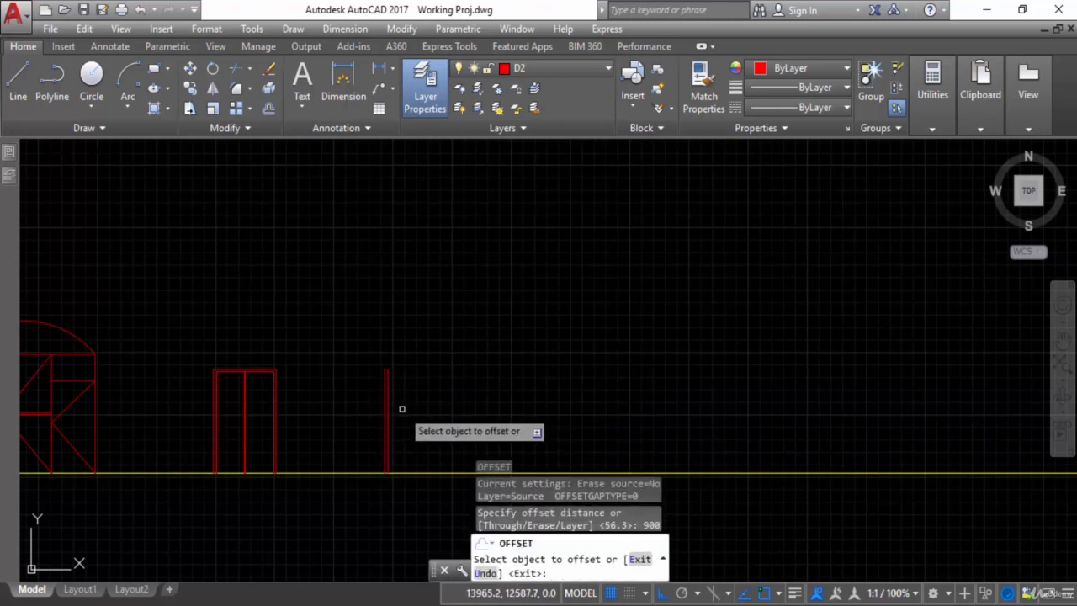
click(387, 400)
click(492, 414)
key(Escape)
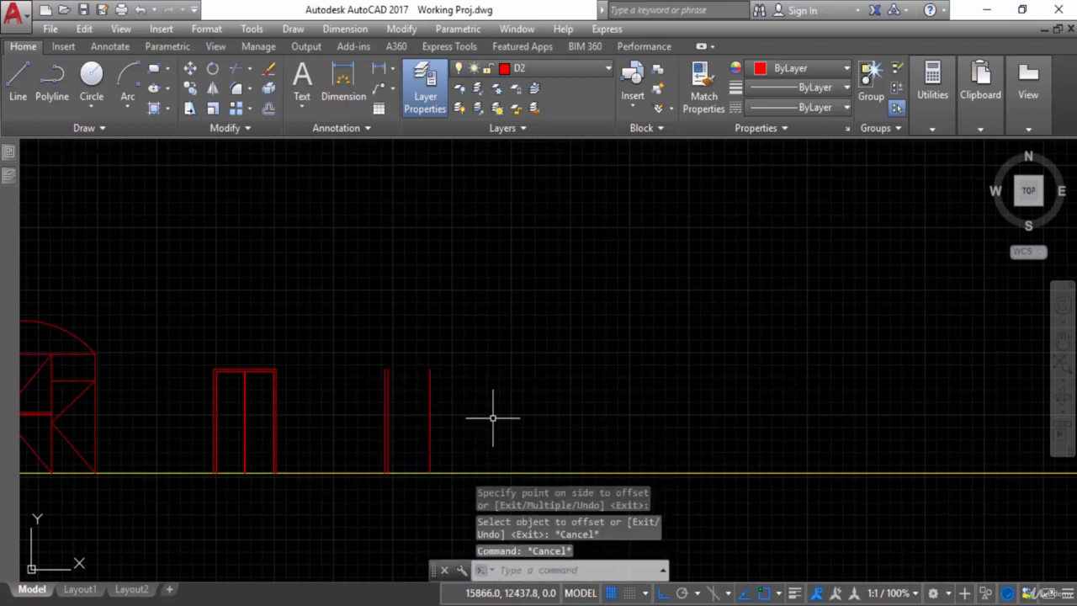
Step: Offset D3's inner right jamb line 56.25 outward to the right
key(Return)
text(56.)
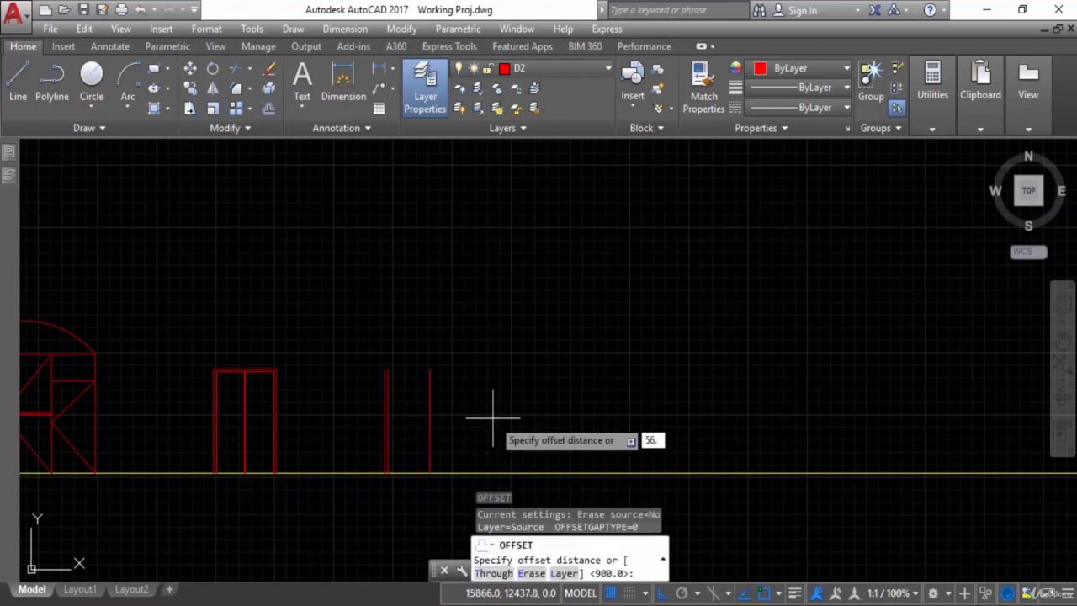
text(3)
key(Return)
click(430, 404)
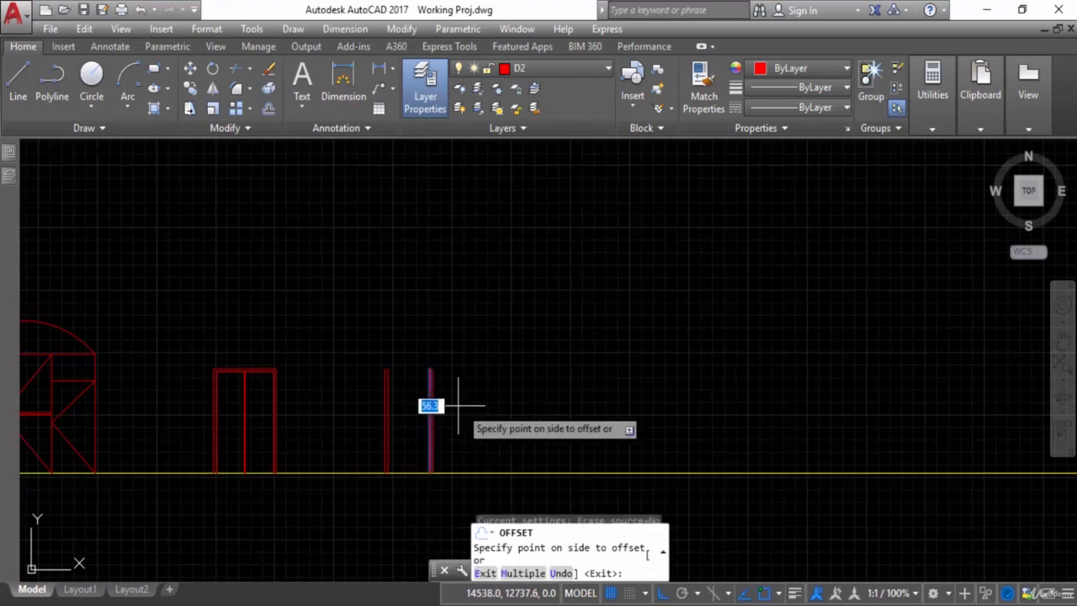
click(446, 378)
key(Escape)
Step: Draw D3's head line from the top of the outer right jamb to the top of the outer left jamb
scroll(407, 344, up, 4)
key(l)
key(Return)
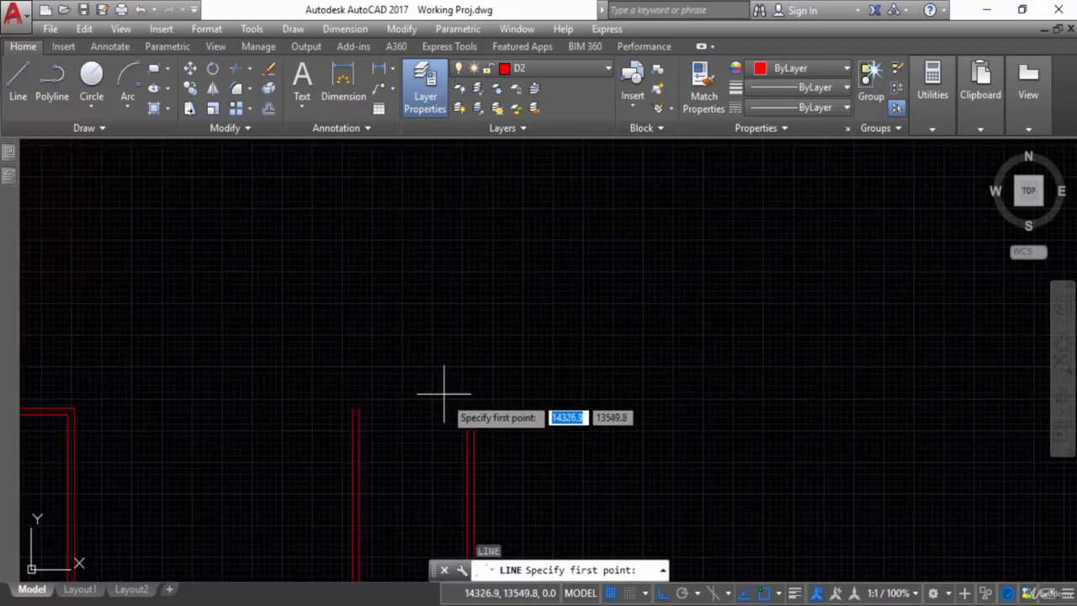
click(474, 409)
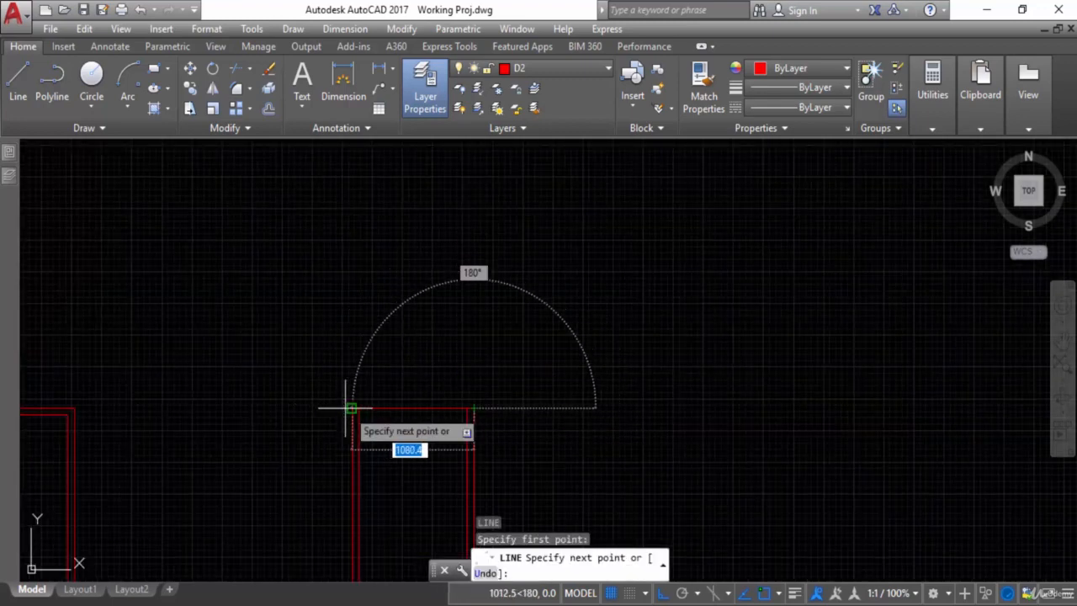
click(353, 409)
key(Escape)
Step: Offset D3's head line 6.25 downward
key(Return)
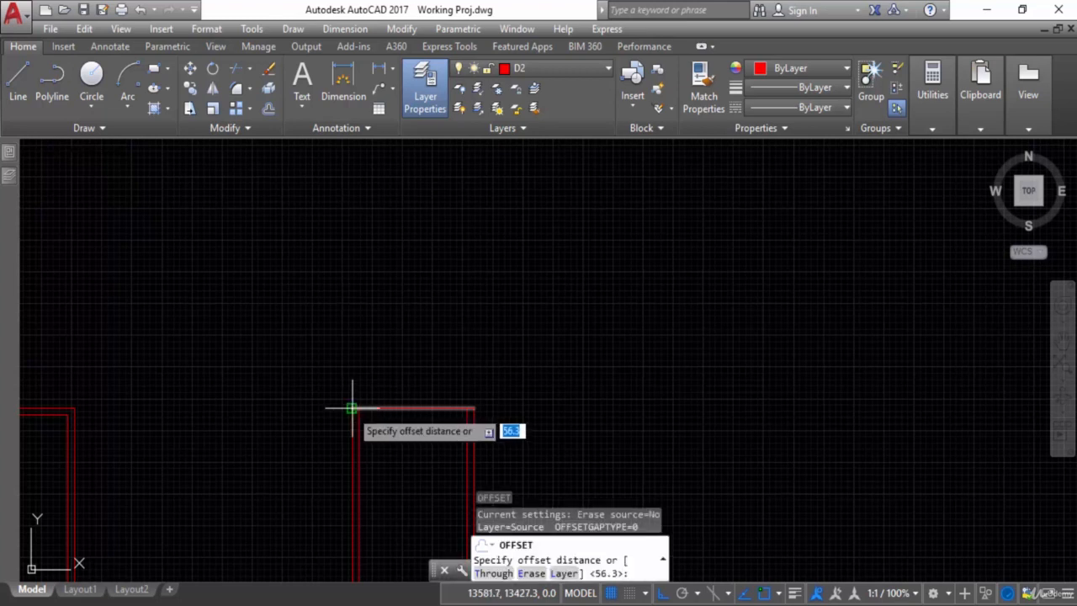
key(Return)
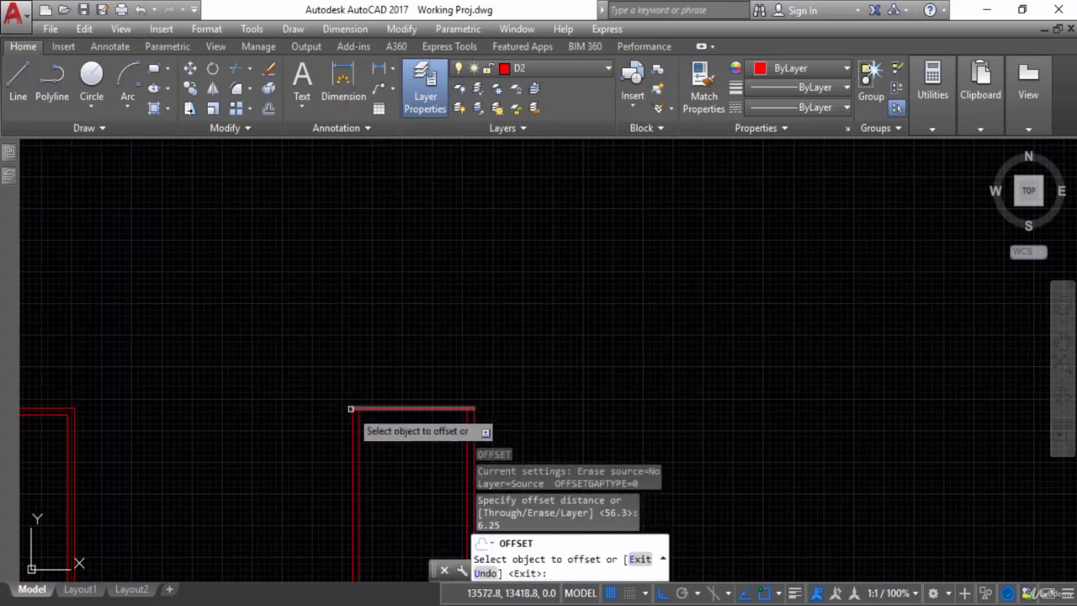
click(421, 410)
click(427, 454)
key(Escape)
key(Escape)
scroll(442, 411, up, 4)
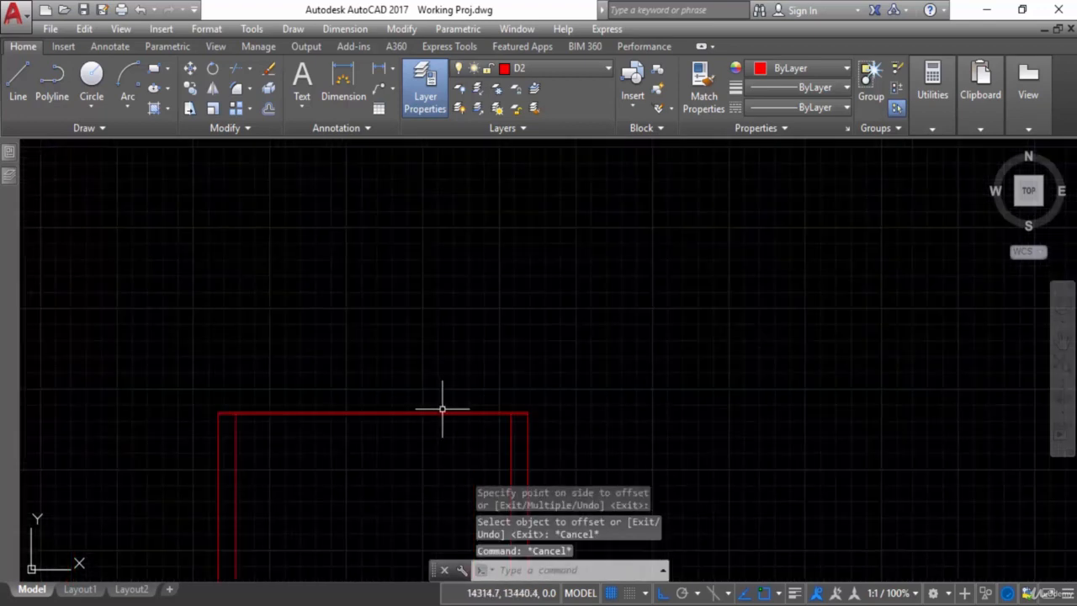
Step: Offset D3's head line 56.25 downward to form the inner head line
text(o)
key(Return)
text(5)
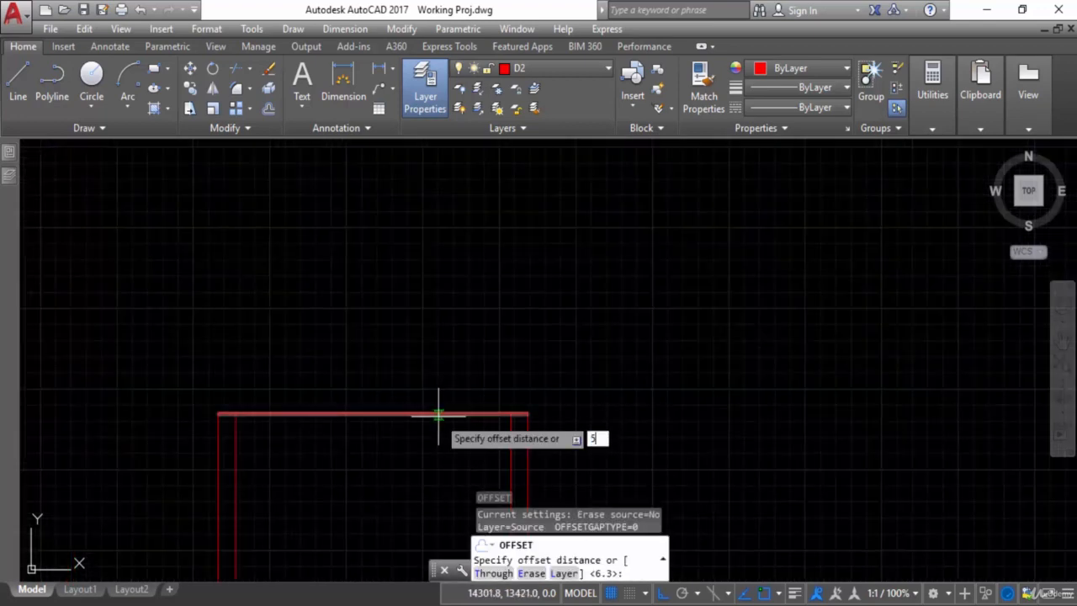
text(6.25)
key(Return)
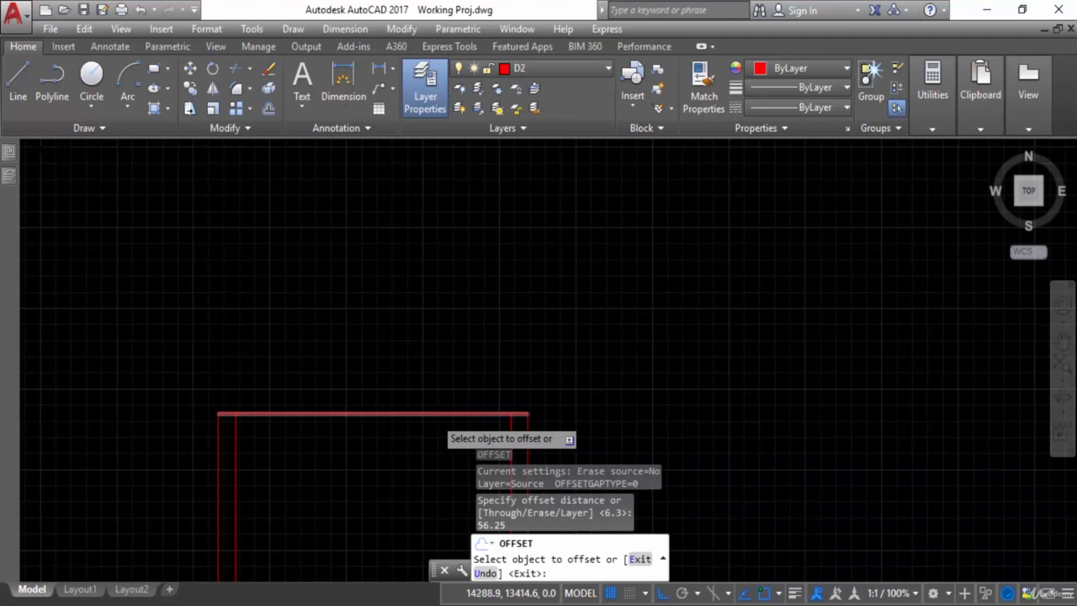
scroll(444, 413, up, 3)
click(468, 396)
click(465, 420)
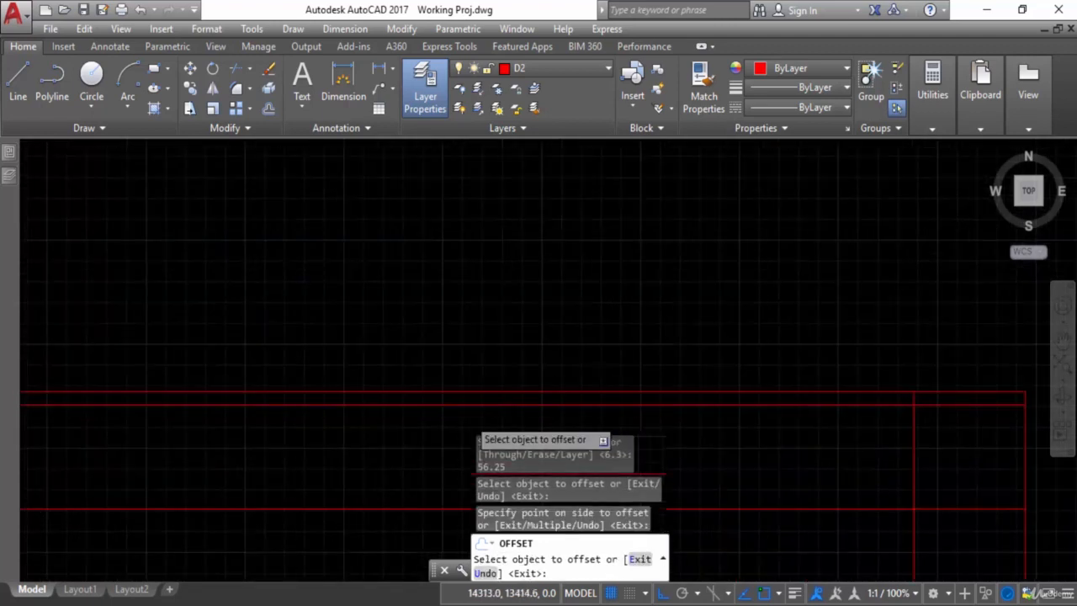
Step: Erase the surplus line just below D3's top head line, left by the 6.25 offset
key(Escape)
scroll(481, 413, down, 2)
click(480, 410)
key(Delete)
scroll(505, 392, down, 2)
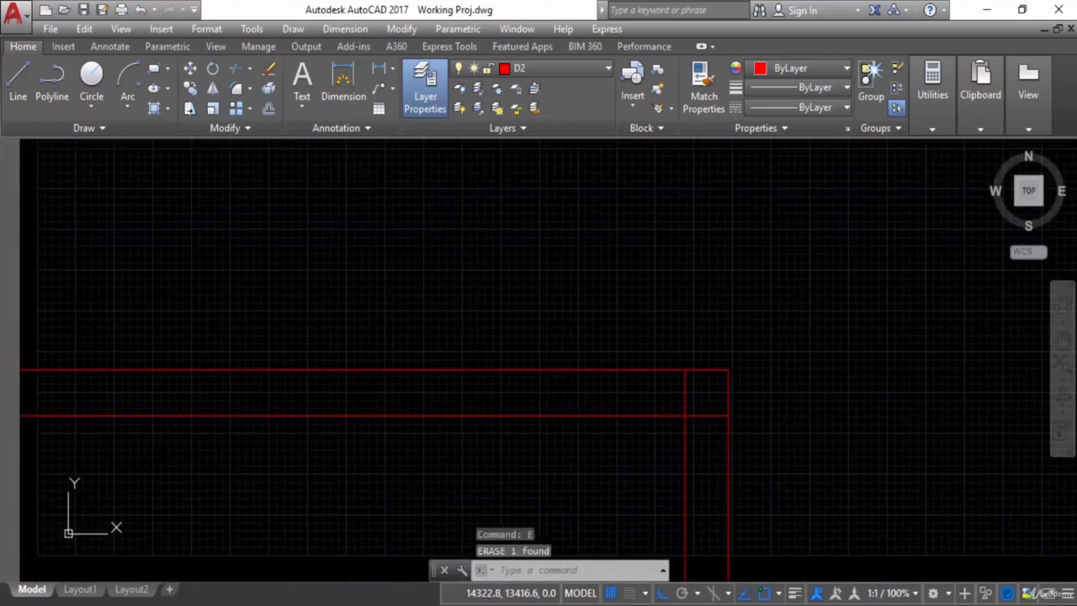
Step: Fillet D3's inner head line with the inner right jamb into a sharp corner
key(Escape)
key(Escape)
text(F)
key(Return)
click(668, 433)
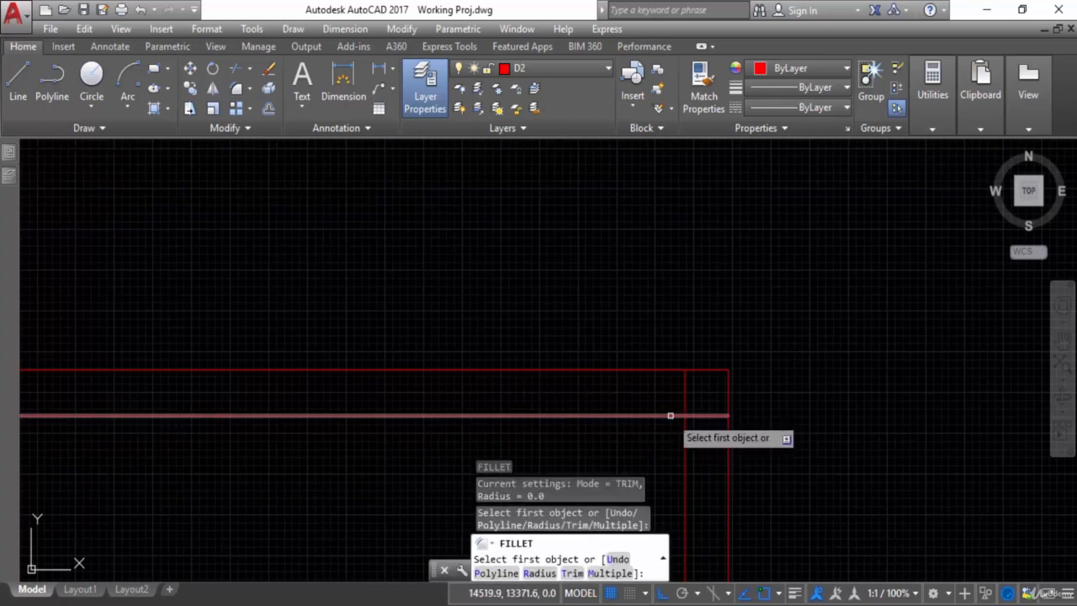
click(668, 415)
click(683, 443)
Step: Fillet D3's inner head line with the inner left jamb into a sharp corner
scroll(683, 443, down, 3)
middle_drag(683, 443, 805, 404)
scroll(662, 394, up, 3)
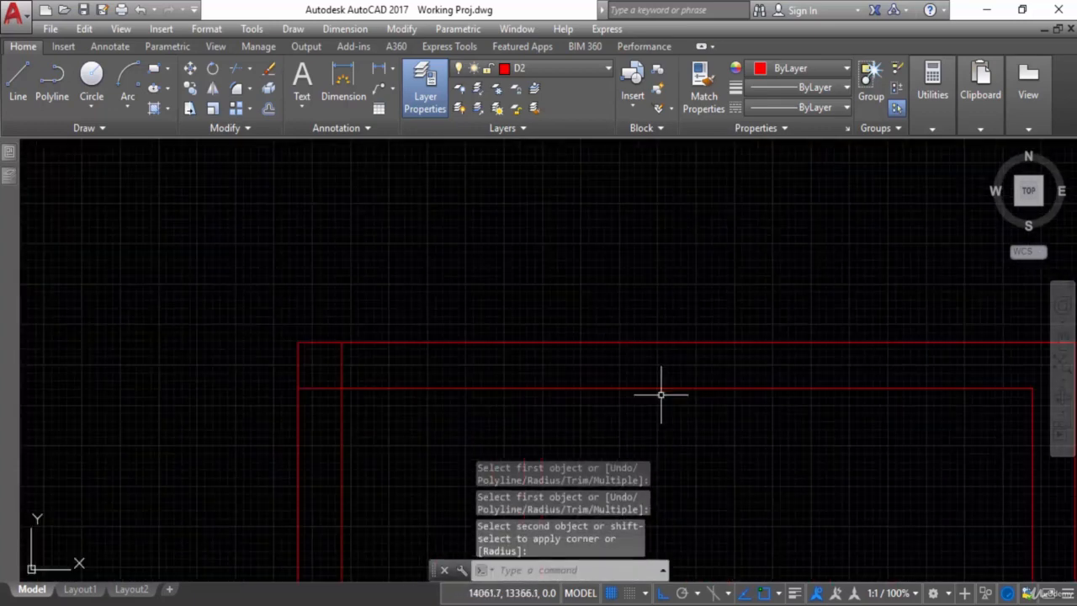
key(Return)
click(463, 388)
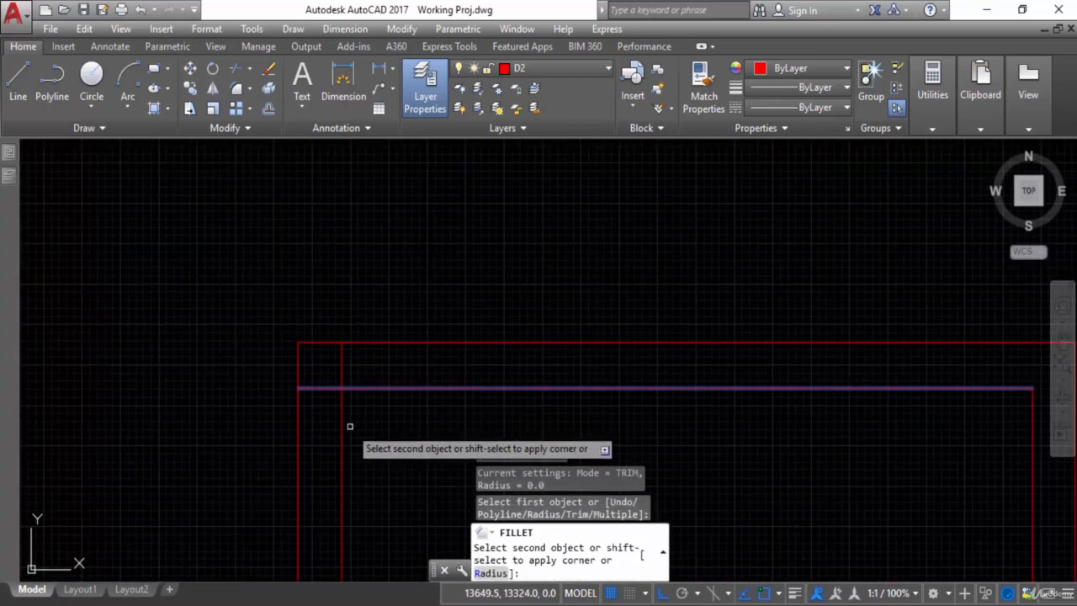
key(Escape)
scroll(412, 403, down, 5)
scroll(477, 297, down, 5)
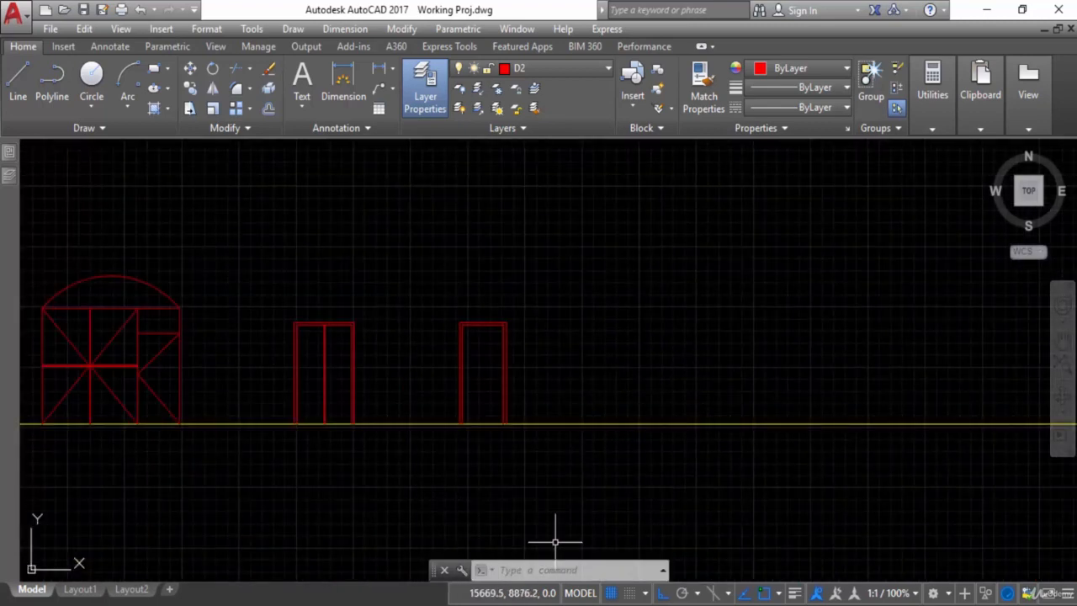
Step: Switch to the reference PDF to check door D4's dimensions, and return to the AutoCAD drawing
key(alt+Tab)
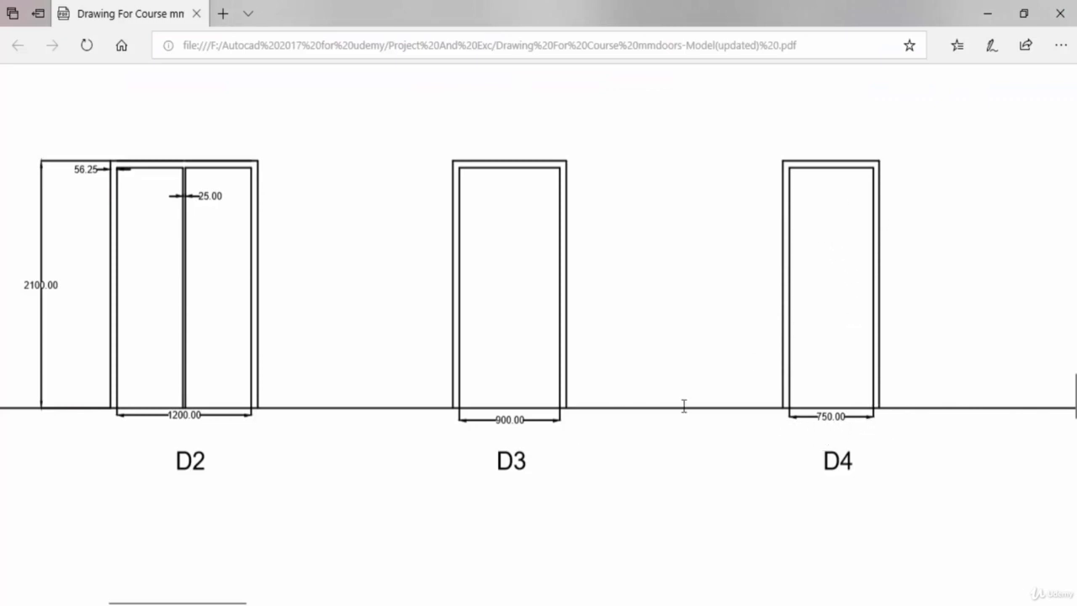
key(alt+Tab)
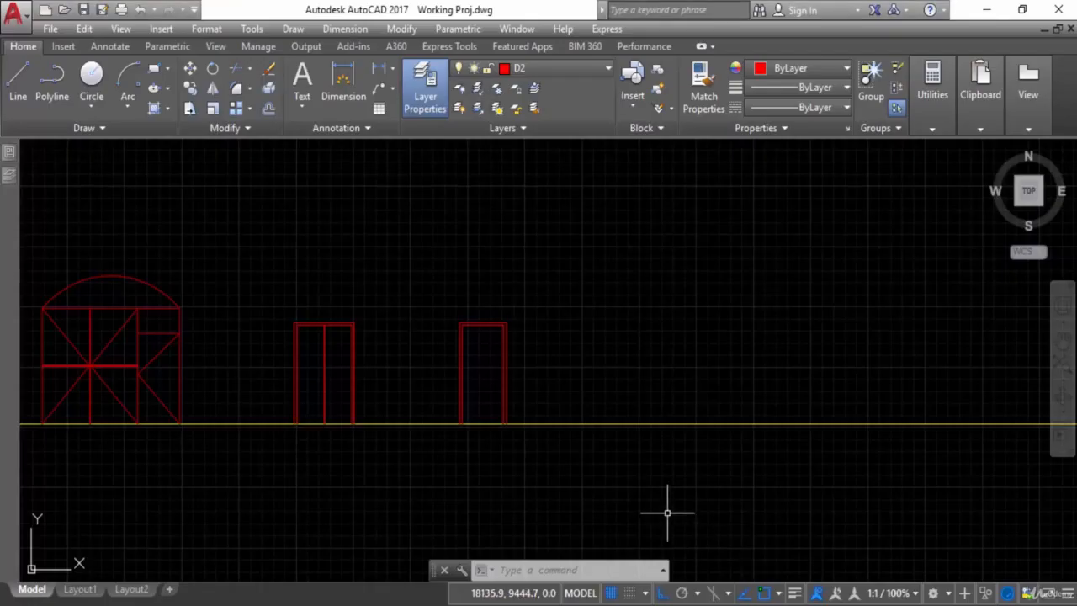
key(Escape)
key(Escape)
text(L)
key(Return)
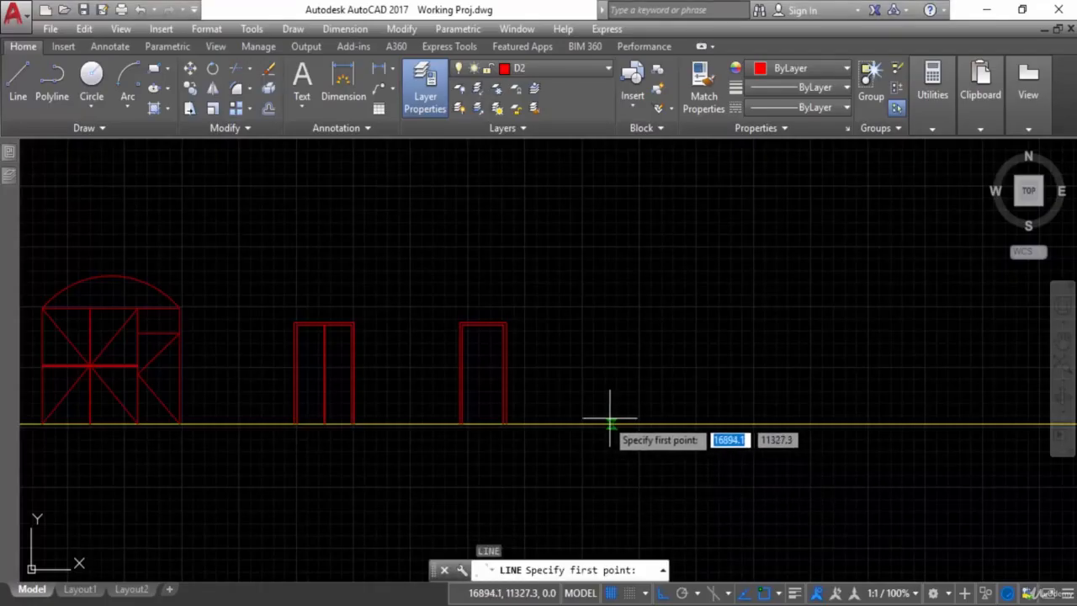
click(589, 422)
key(Escape)
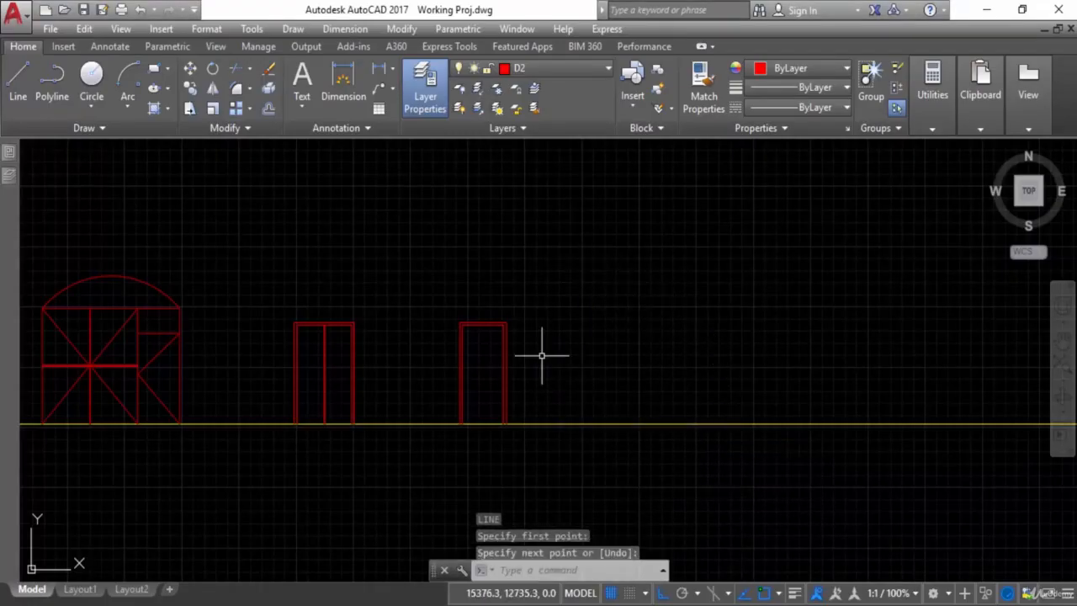
Step: Move all lines of D3's frame to layer D3
click(548, 320)
click(445, 380)
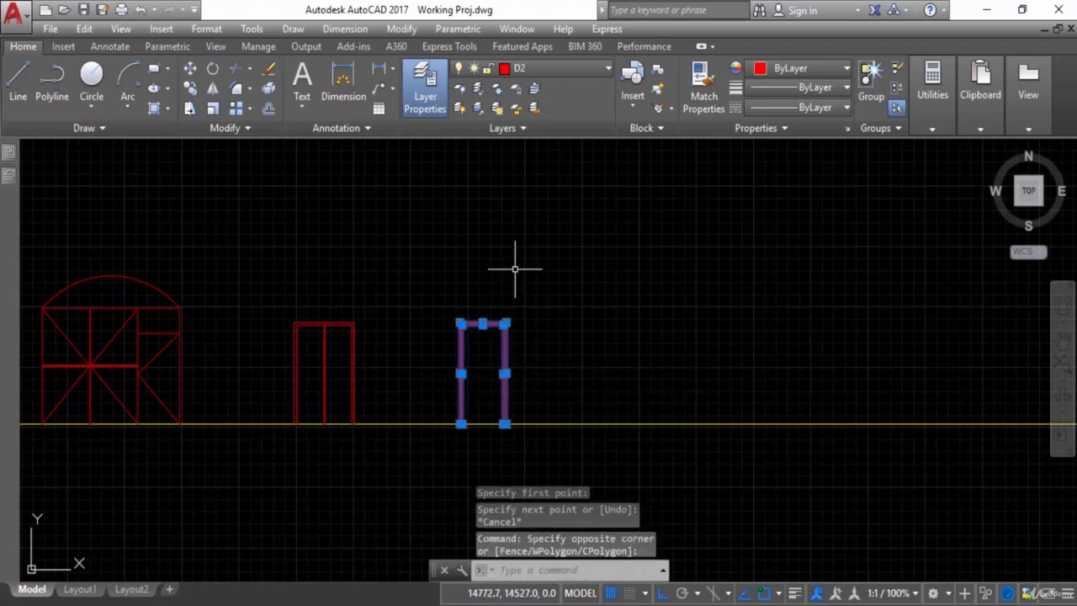
click(575, 72)
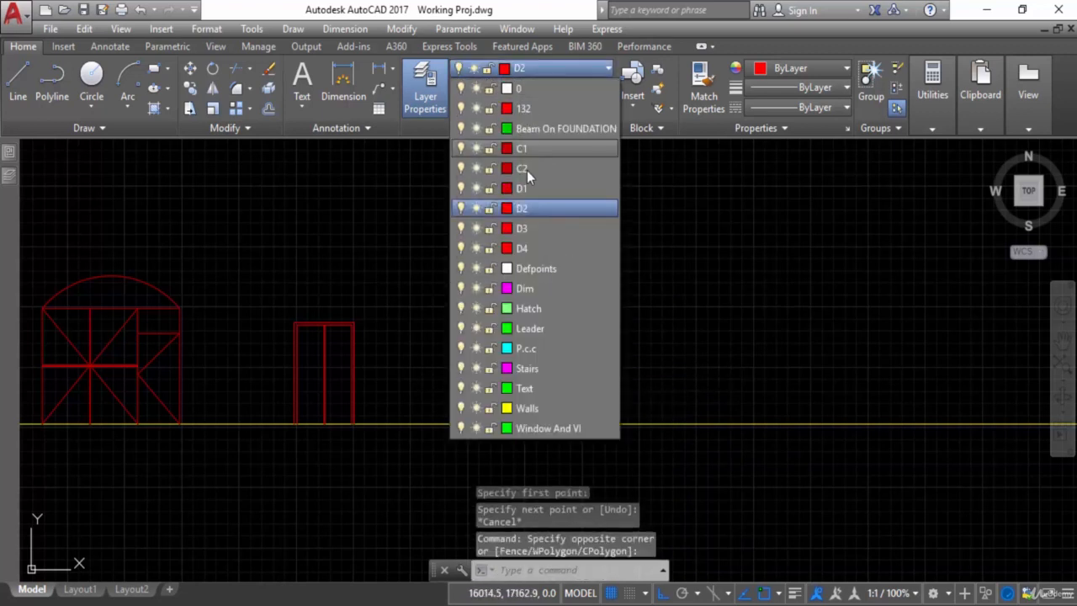
click(528, 231)
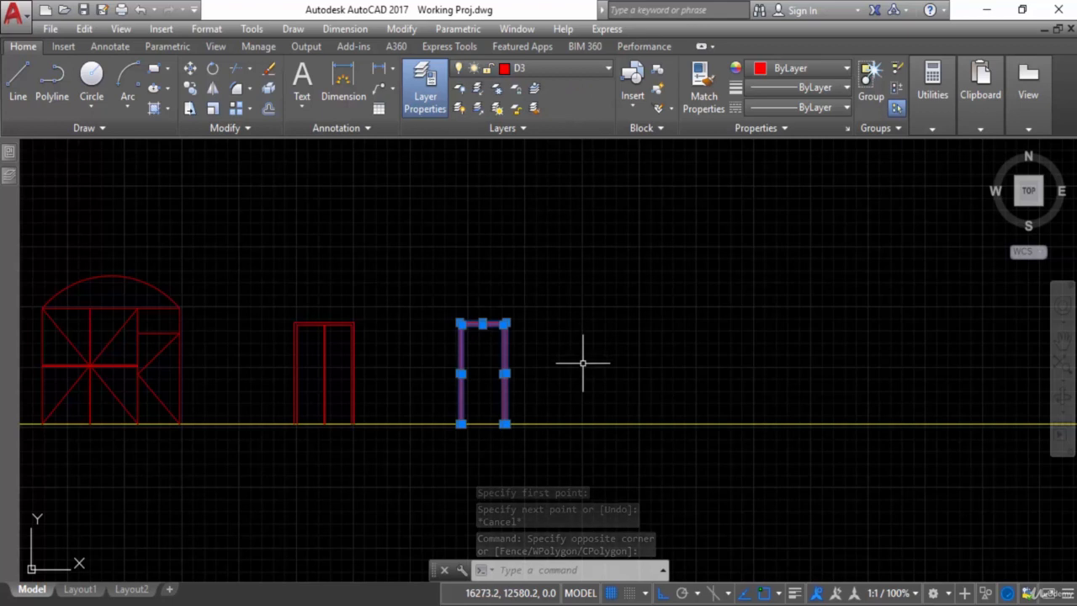
key(Escape)
Step: Make D4 the current layer and draw D4's outer left jamb 2100 upward from the ground line, right of D3
click(526, 71)
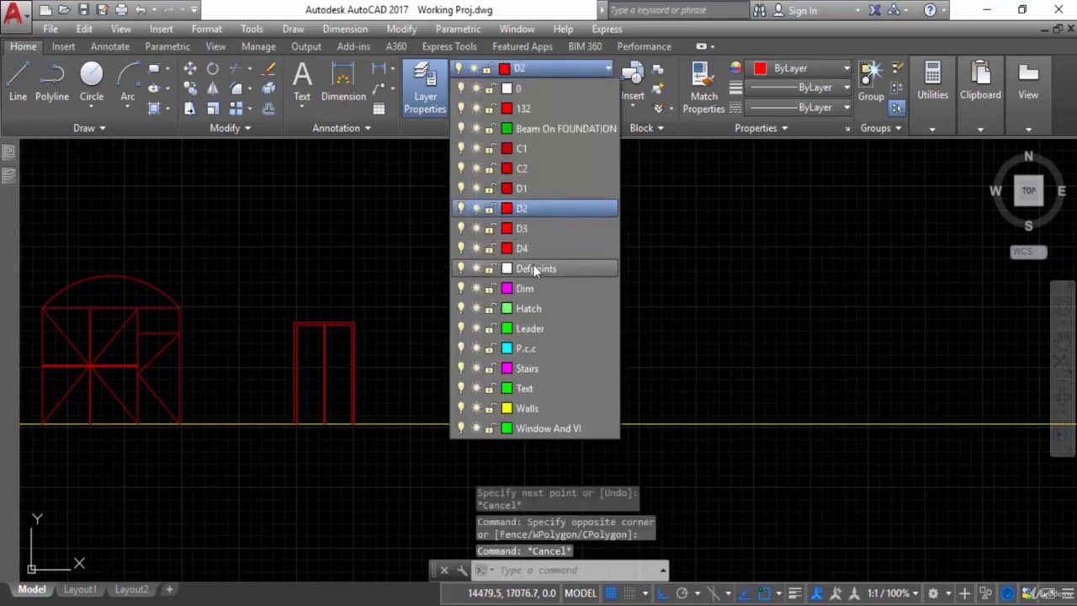
click(529, 249)
key(Escape)
text(l)
key(Return)
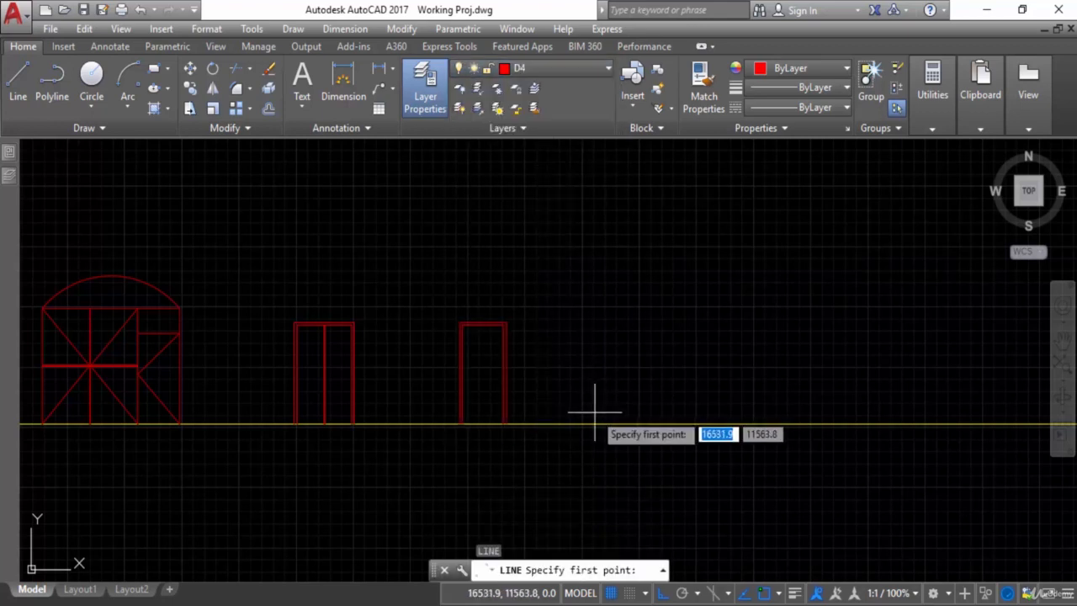
click(589, 422)
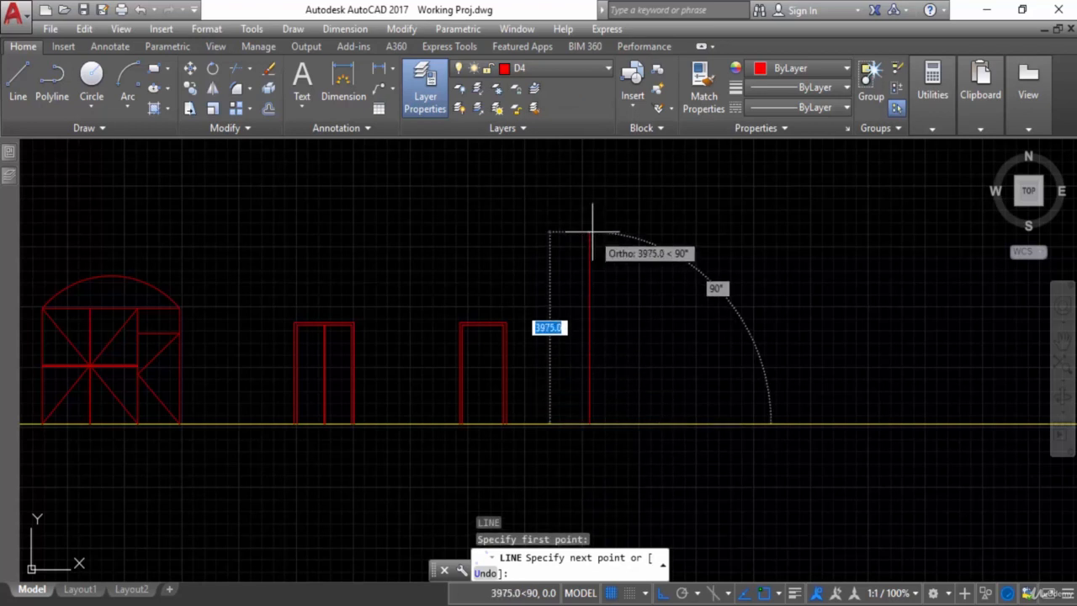
text(2100)
key(Return)
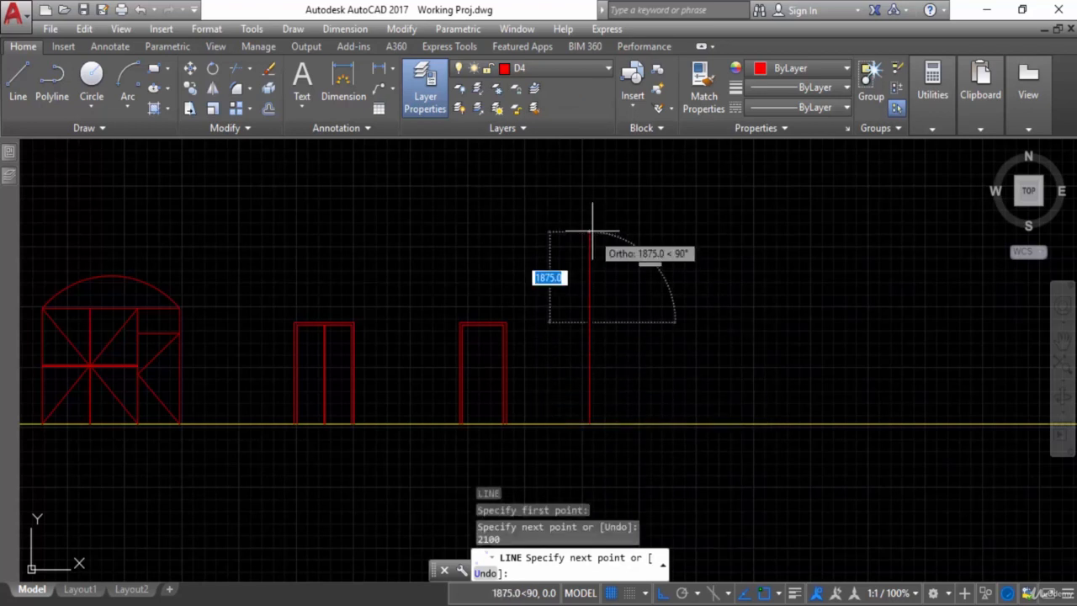
key(Escape)
Step: Offset D4's outer left jamb line 56.25 to the right to form the inner left jamb
text(o)
key(Return)
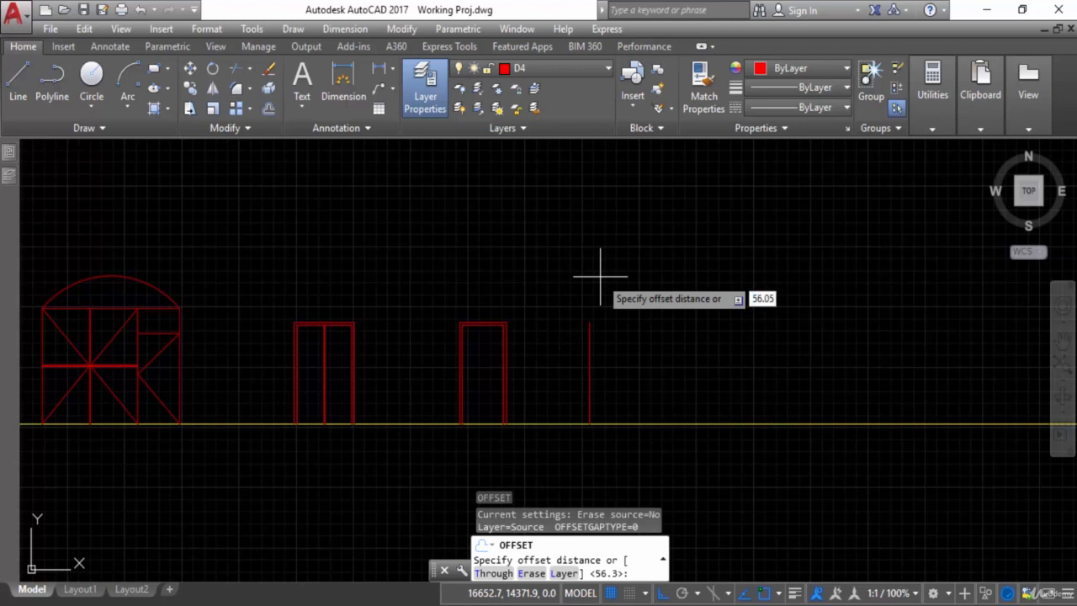
text(56.25)
key(Return)
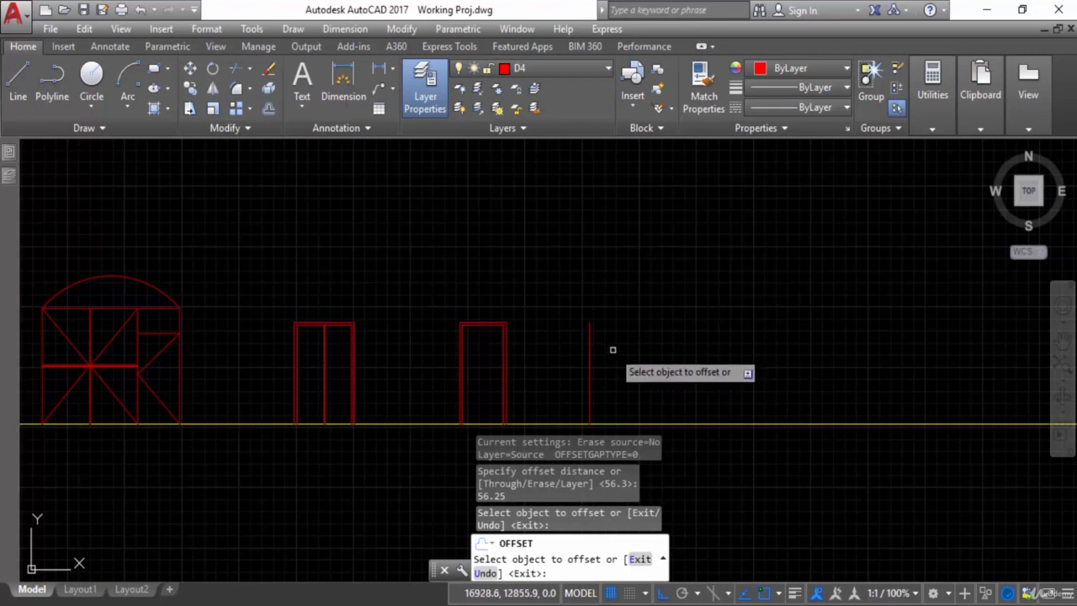
click(588, 341)
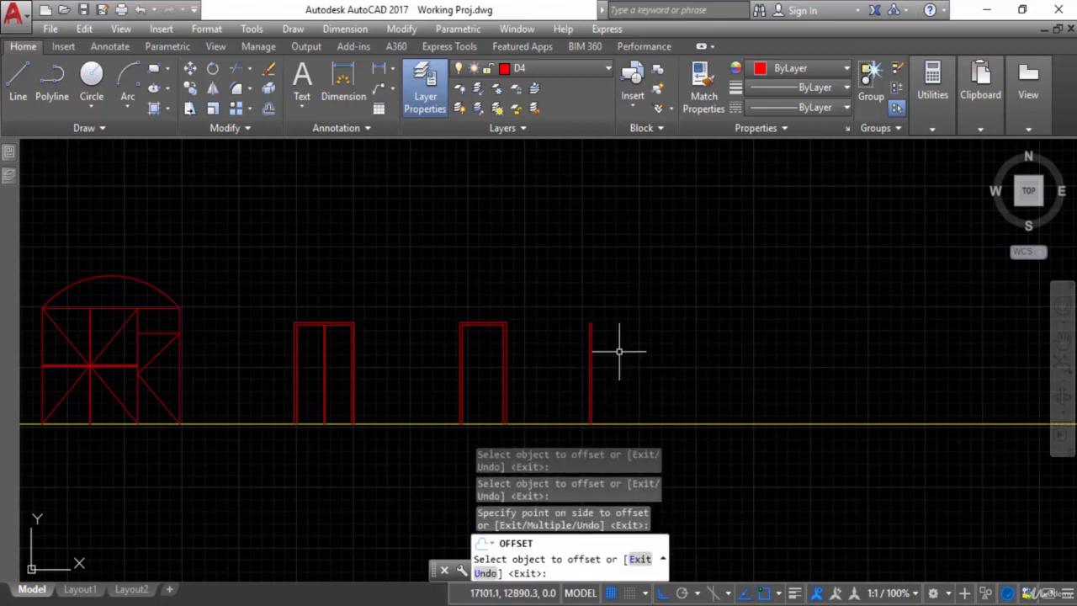
click(618, 351)
key(Escape)
Step: Offset D4's inner left jamb line 750 to the right to form the inner right jamb
text(o)
key(Return)
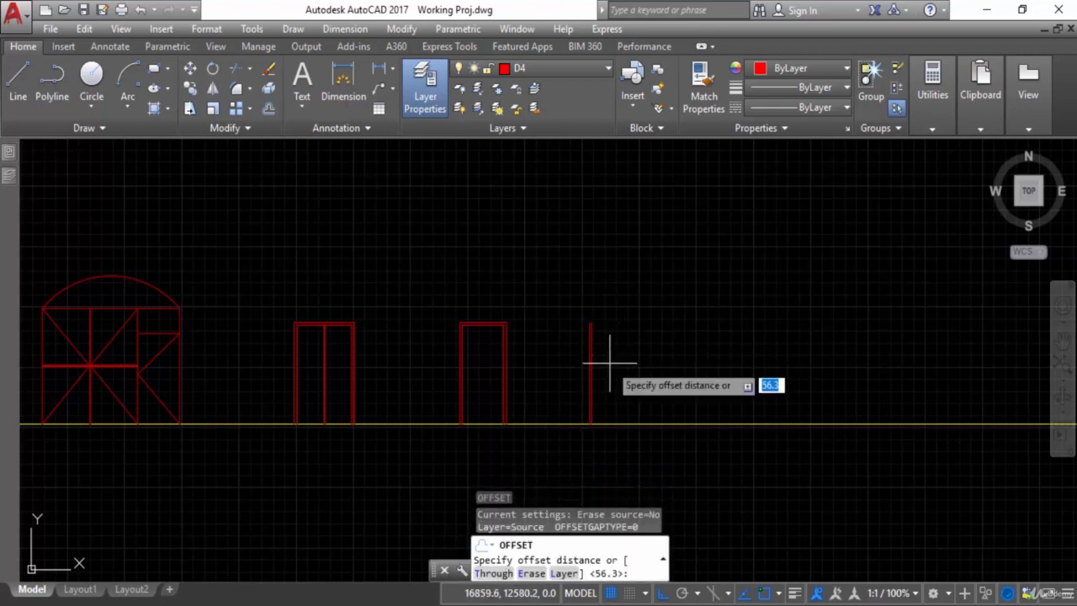
key(Return)
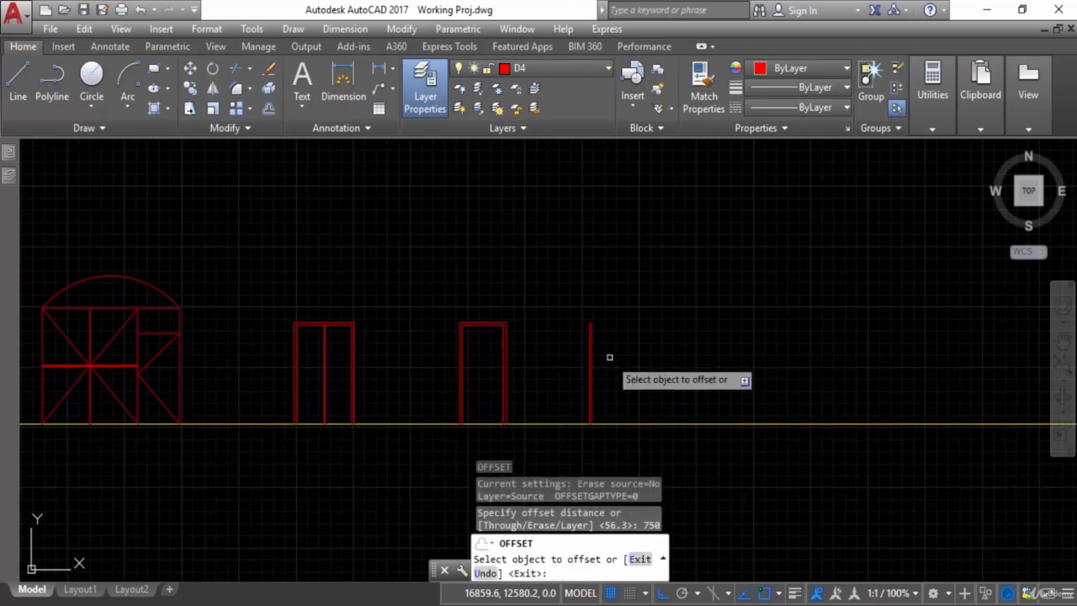
click(590, 362)
click(681, 356)
key(Escape)
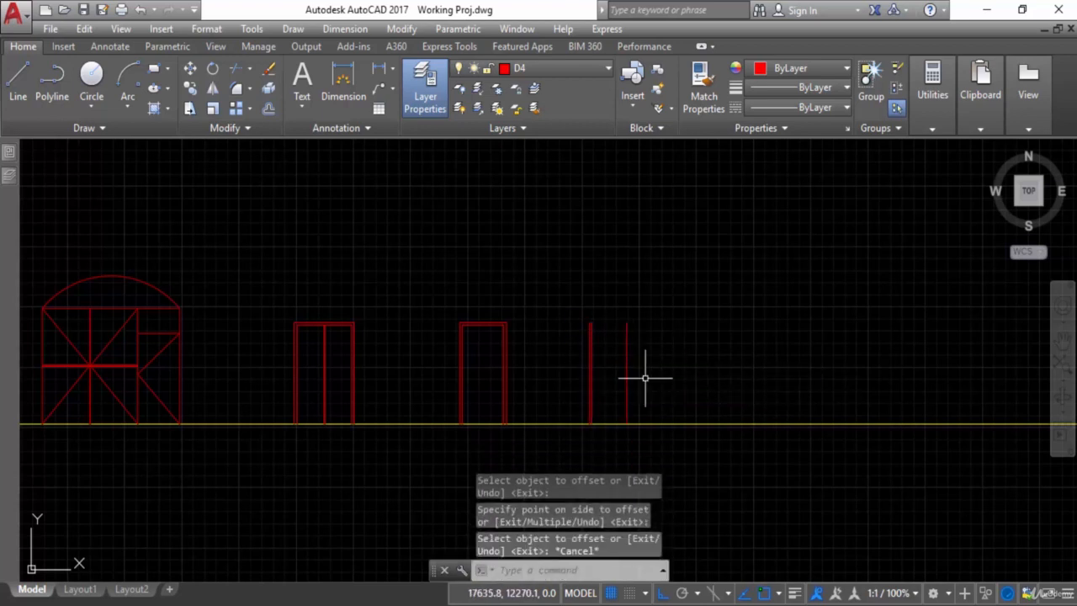
Step: Offset D4's inner right jamb line 56.25 outward to the right
key(Return)
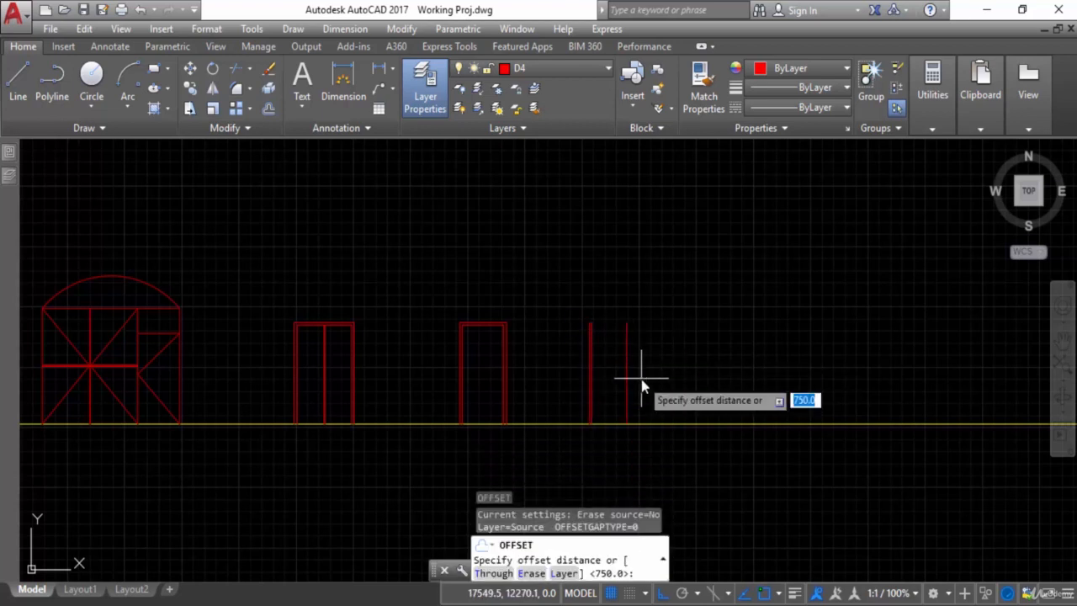
key(Return)
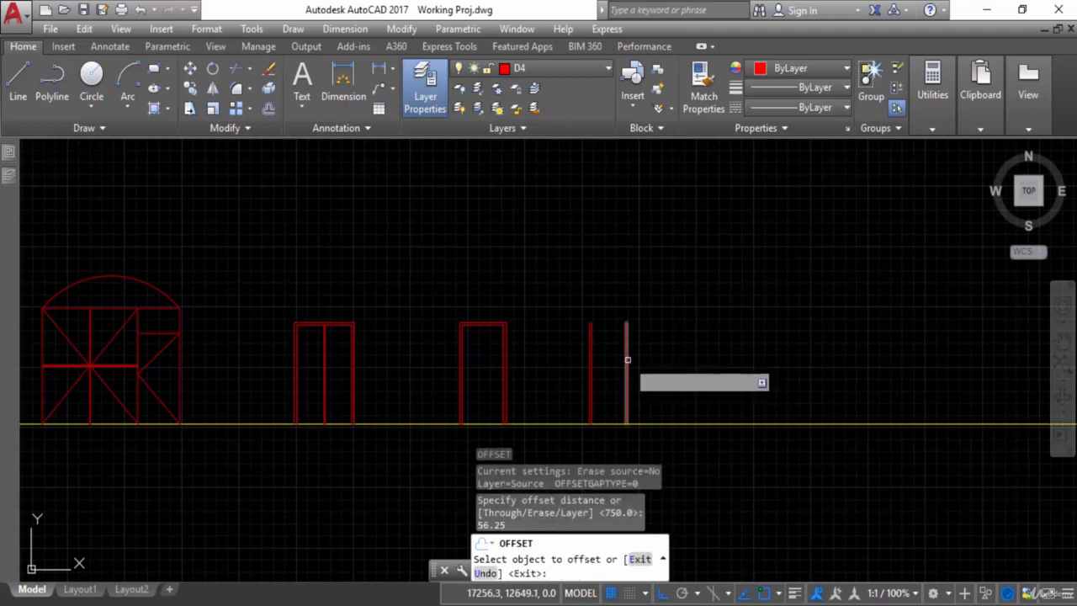
click(627, 362)
click(665, 371)
key(Escape)
Step: Draw D4's head line from the top of the outer right jamb to the top of the outer left jamb
text(l)
key(Return)
scroll(589, 313, up, 5)
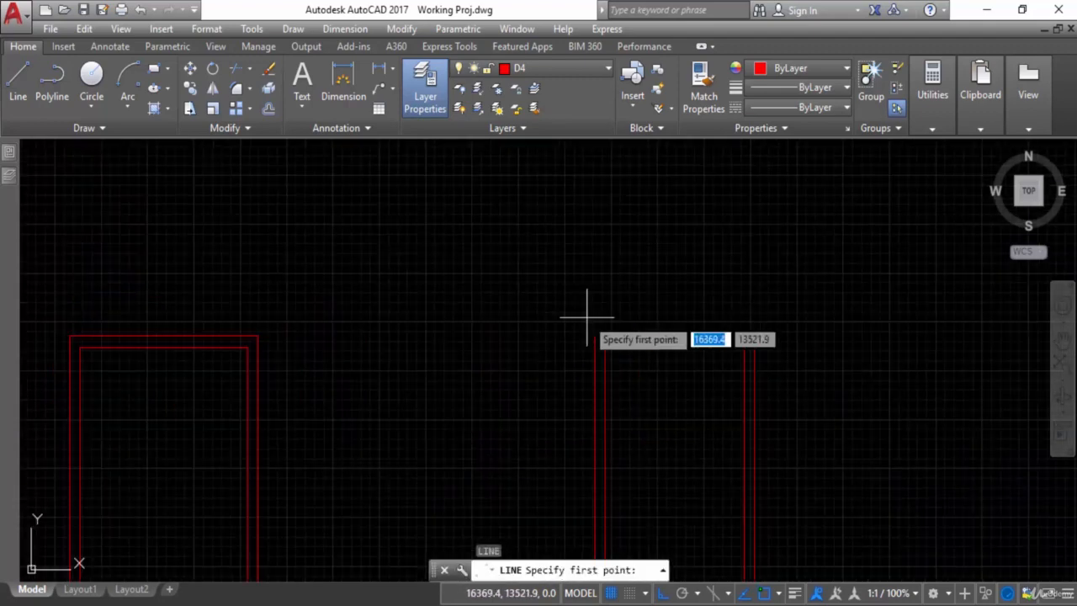
click(755, 336)
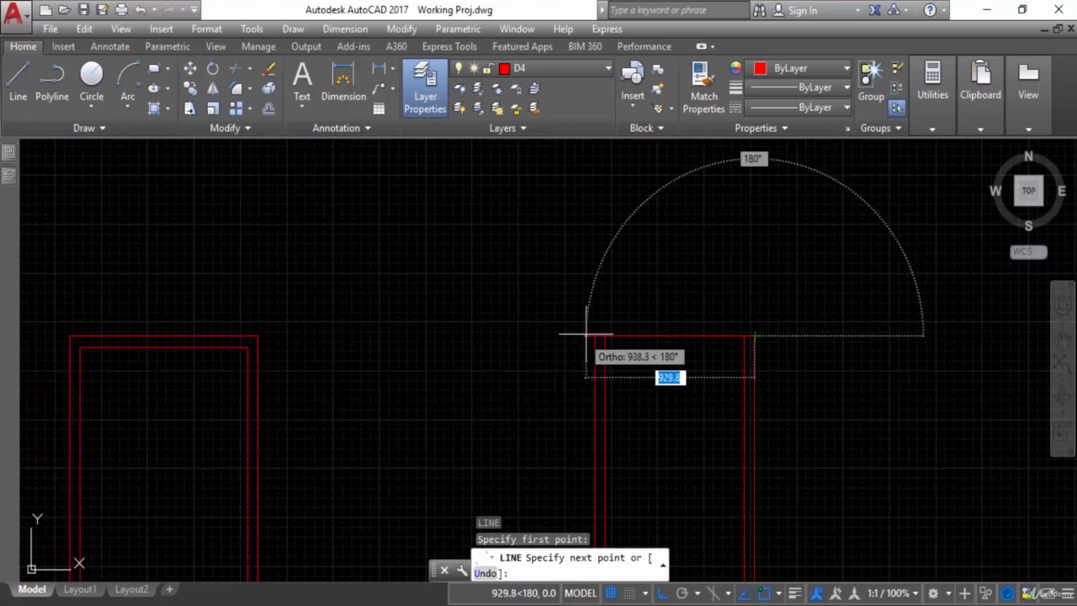
click(593, 336)
key(Escape)
Step: Offset D4's head line 56.25 downward to form the inner head line
text(o)
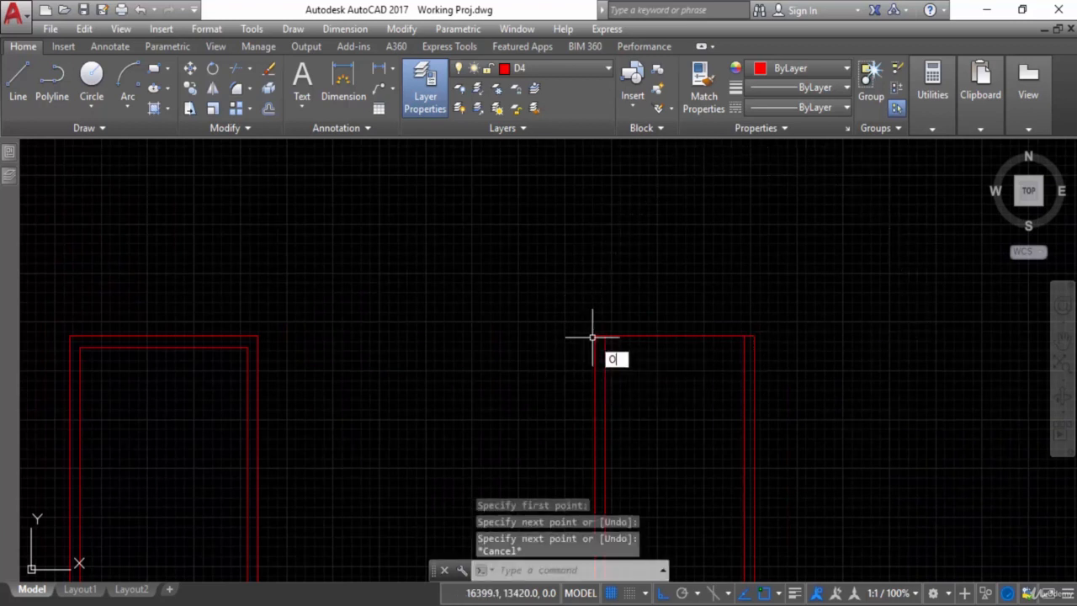
key(Return)
text(56.25)
key(Return)
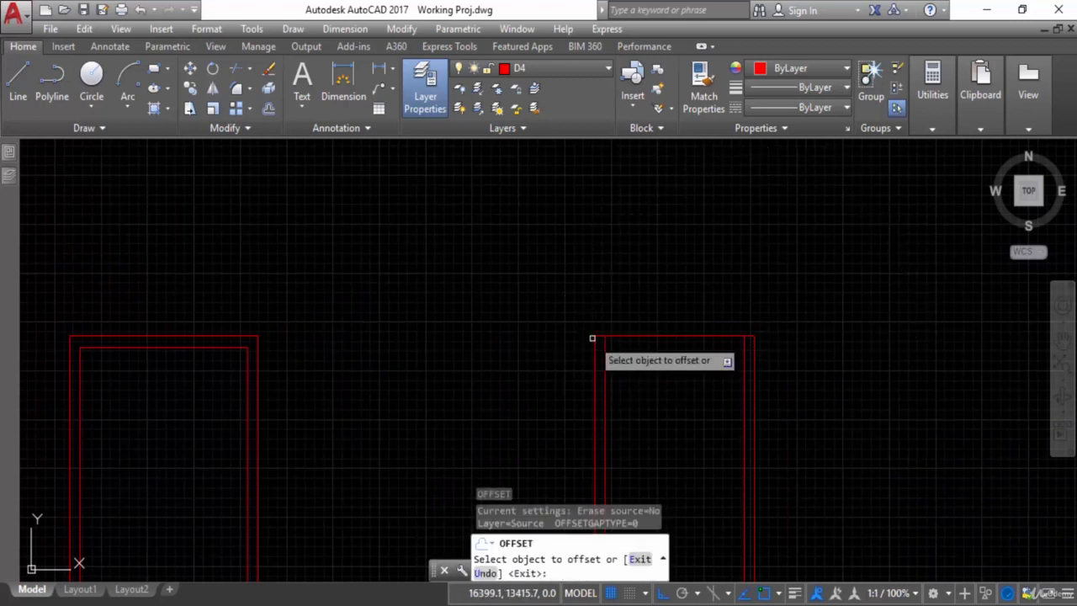
key(Escape)
scroll(697, 351, up, 4)
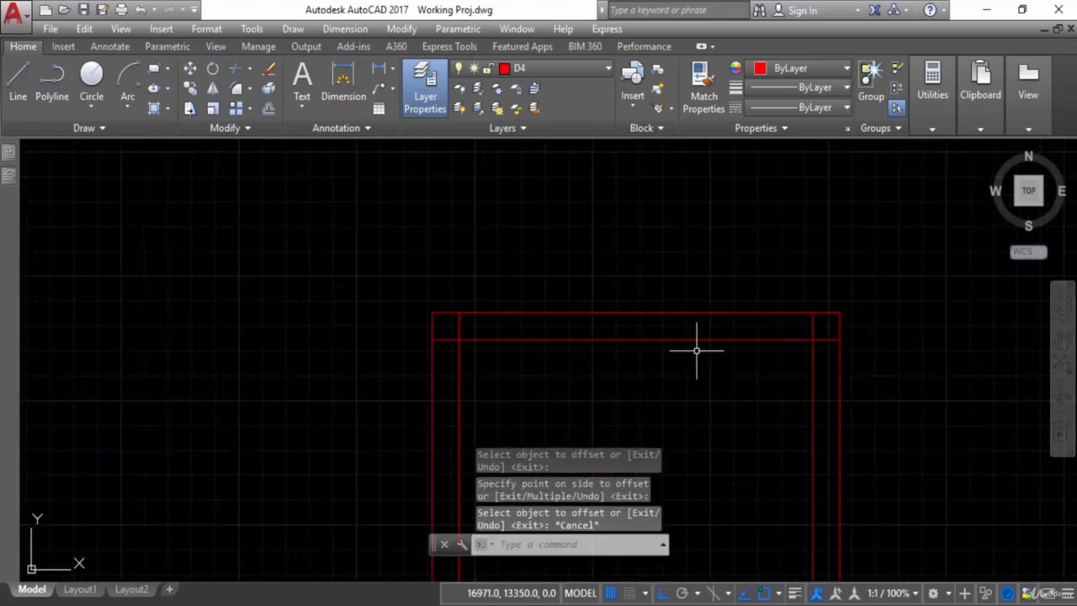
Step: Fillet D4's inner head line with the inner right jamb into a sharp corner
key(Escape)
text(f)
key(Return)
click(769, 339)
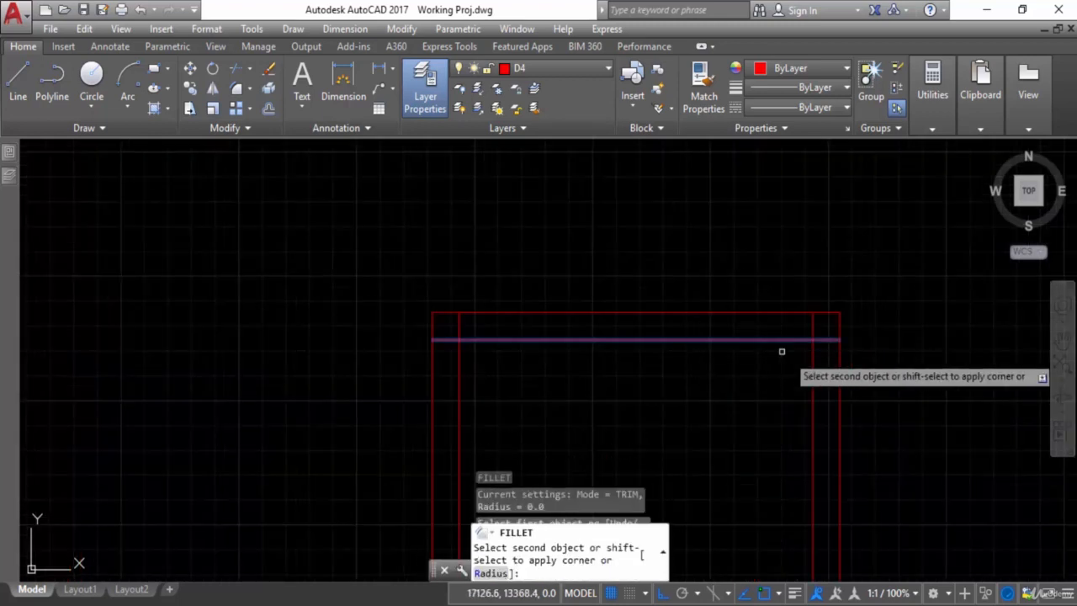
click(811, 354)
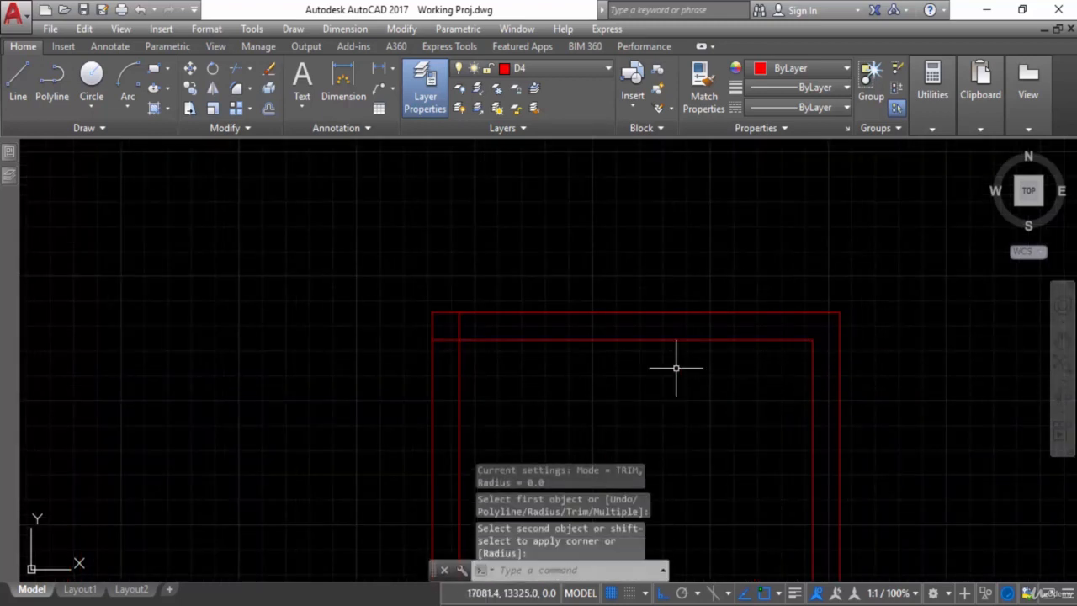
Step: Fillet D4's inner head line with the inner left jamb into a sharp corner
key(Return)
click(468, 340)
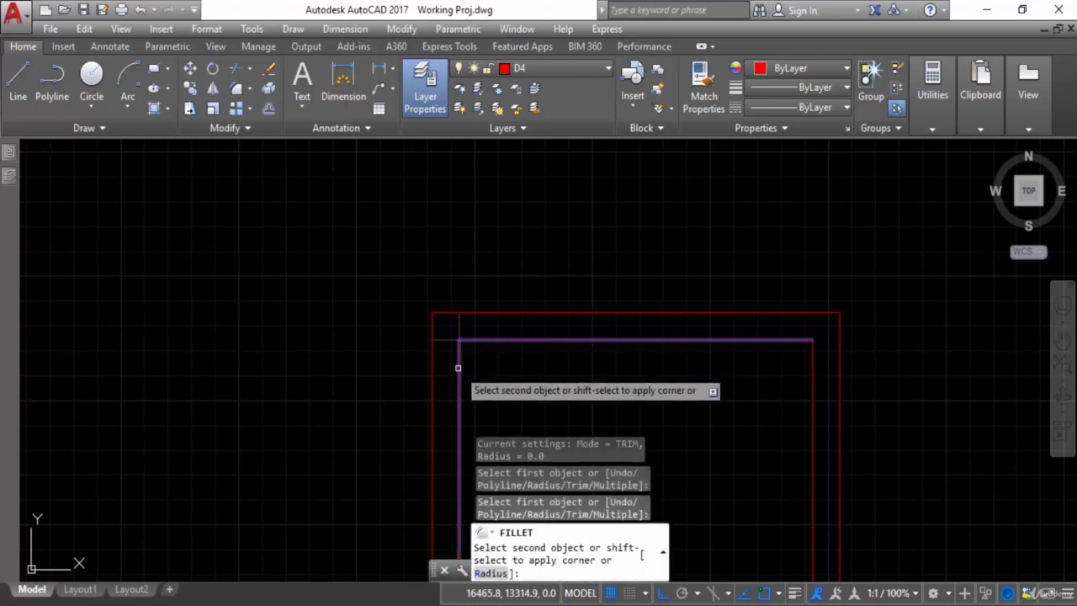
click(458, 365)
scroll(514, 358, down, 3)
scroll(524, 354, down, 5)
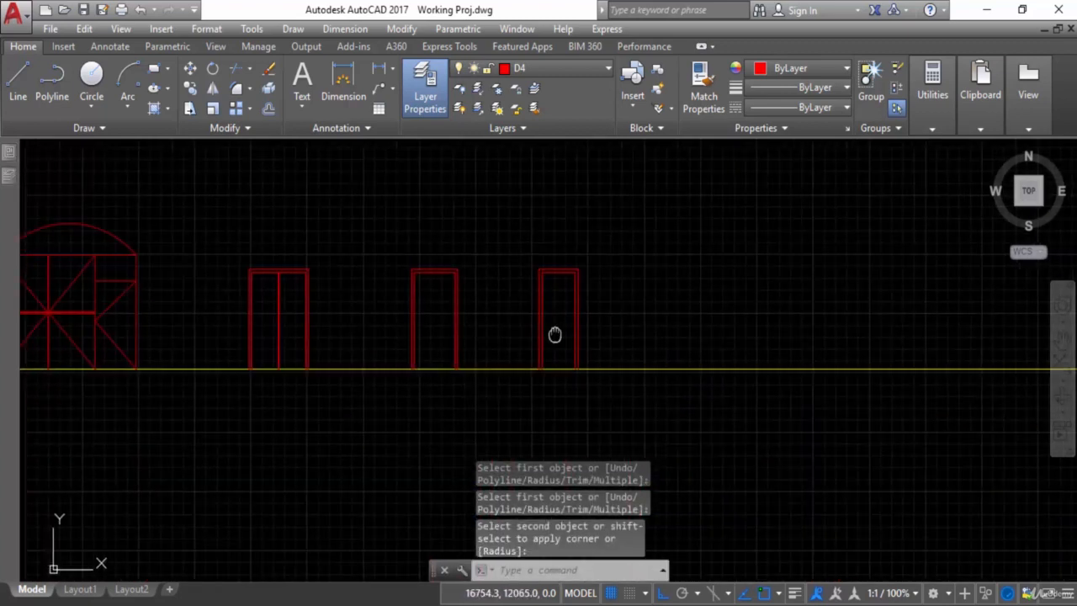
key(Escape)
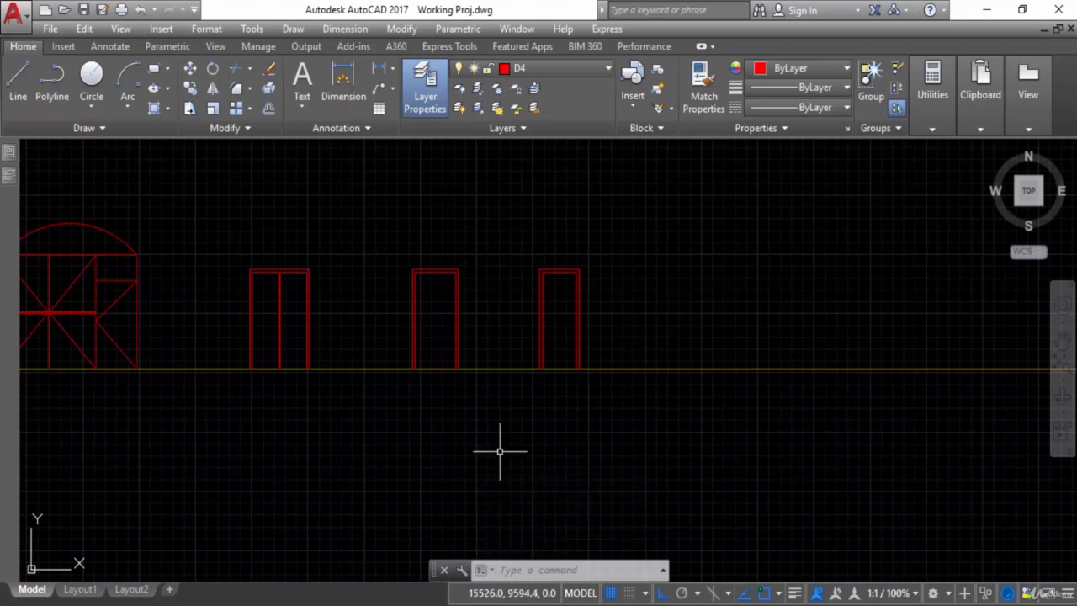
Step: Switch to the reference PDF and examine the dimensioned elevations of windows W1 to W3 and ventilator V1
key(alt+Tab)
scroll(868, 376, down, 2)
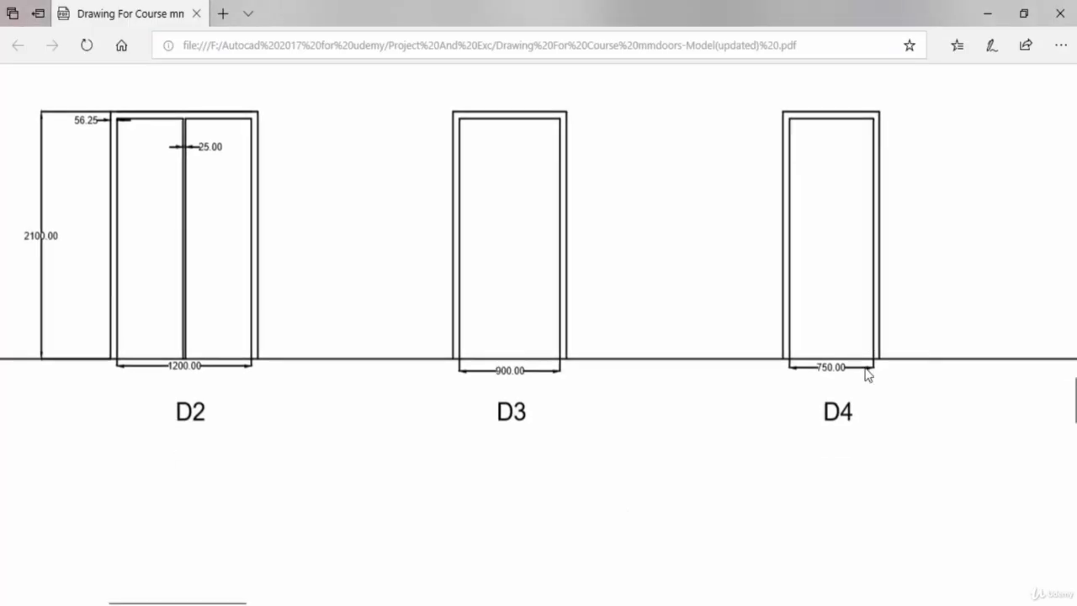
ctrl+scroll(872, 392, down, 2)
scroll(684, 560, right, 10)
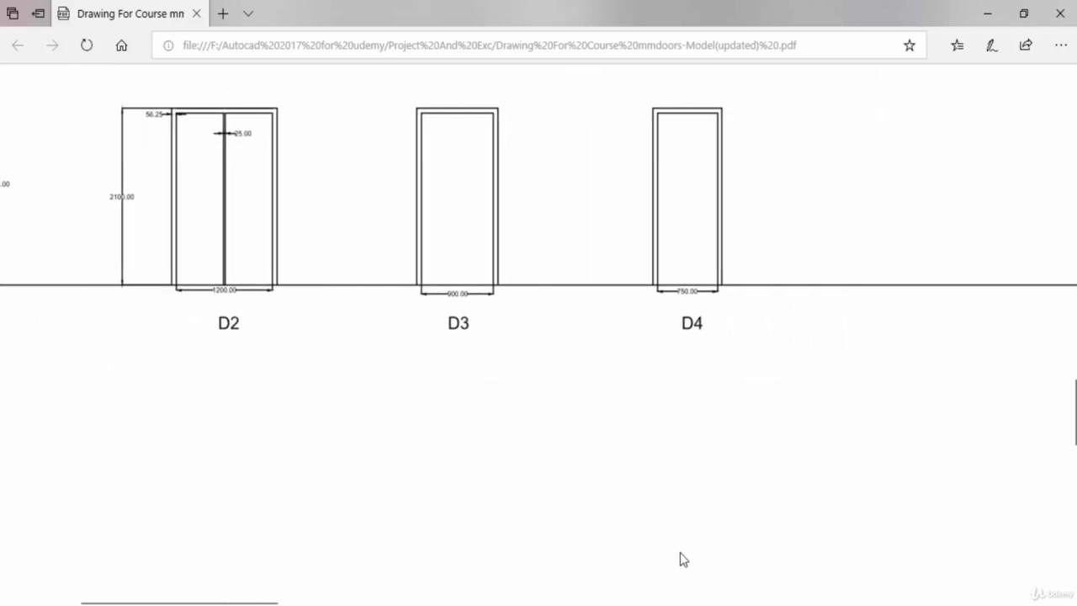
scroll(688, 277, up, 2)
scroll(680, 305, up, 2)
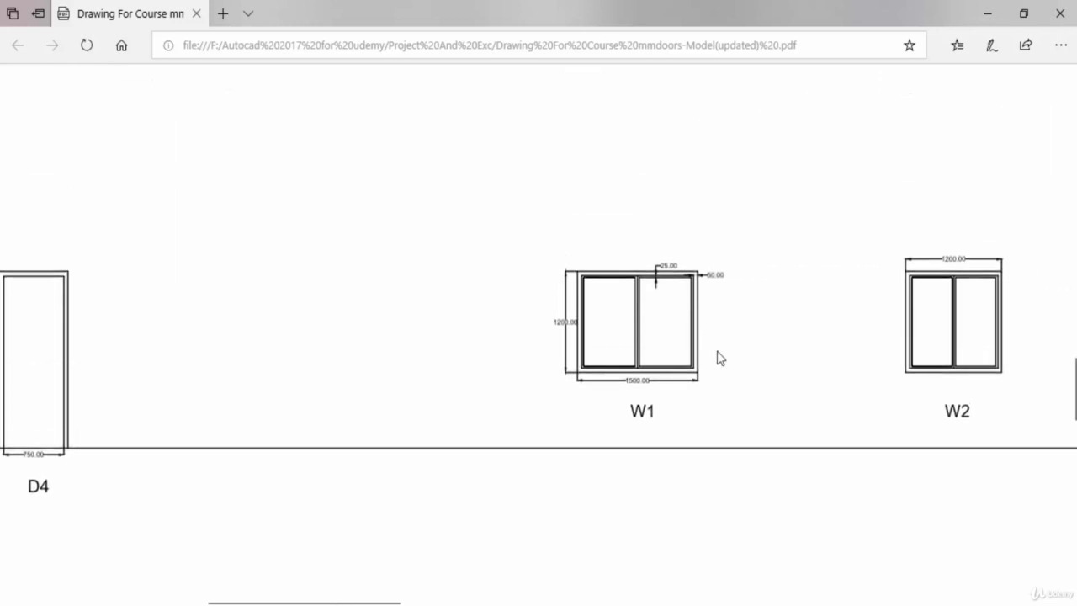
scroll(719, 356, right, 5)
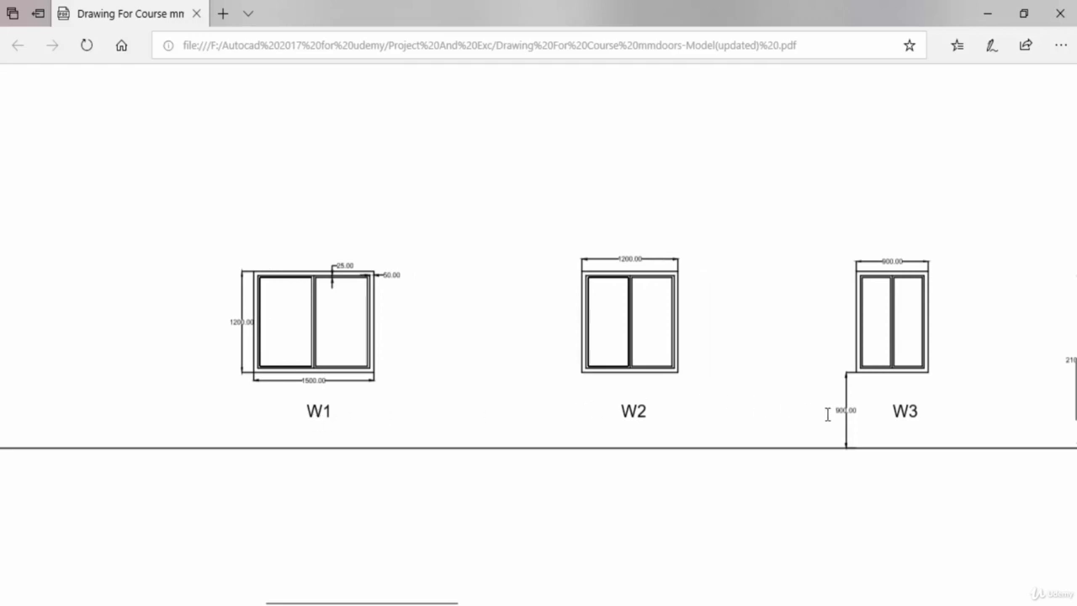
scroll(829, 414, right, 5)
scroll(830, 421, left, 8)
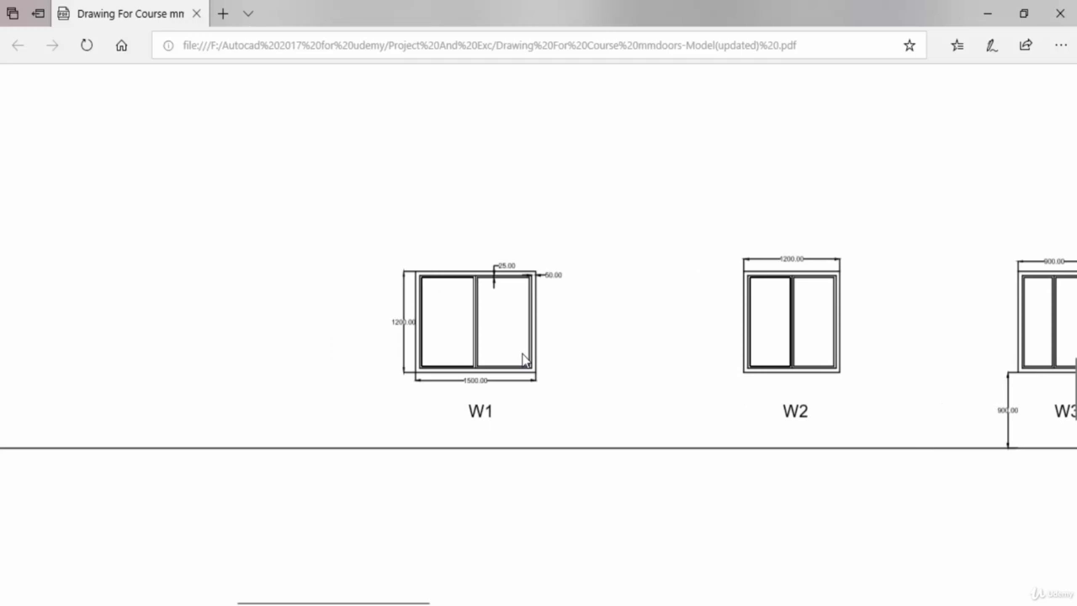
scroll(434, 398, right, 3)
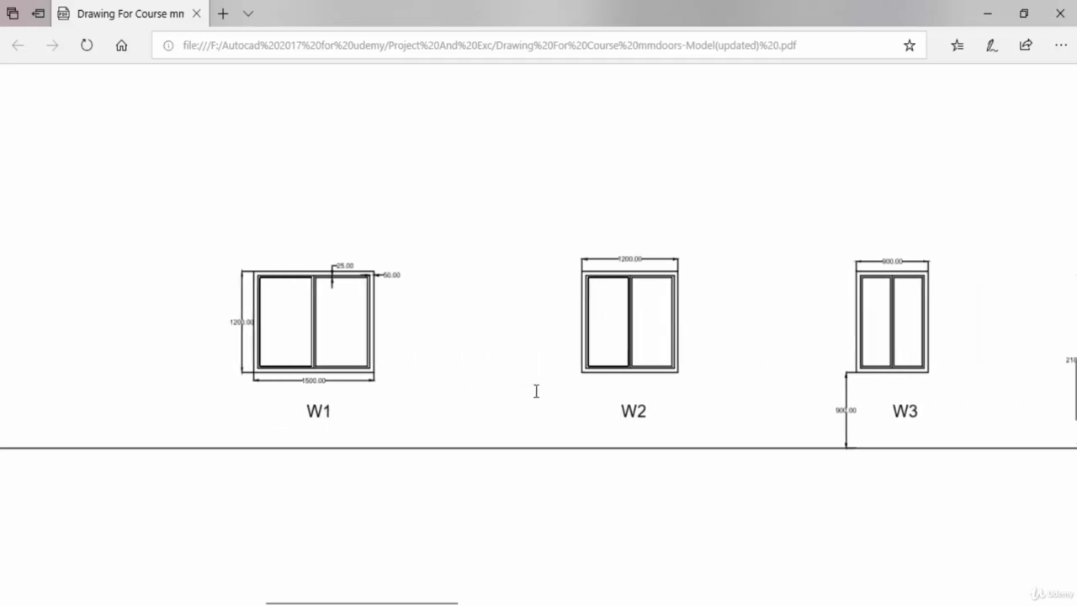
scroll(685, 407, right, 5)
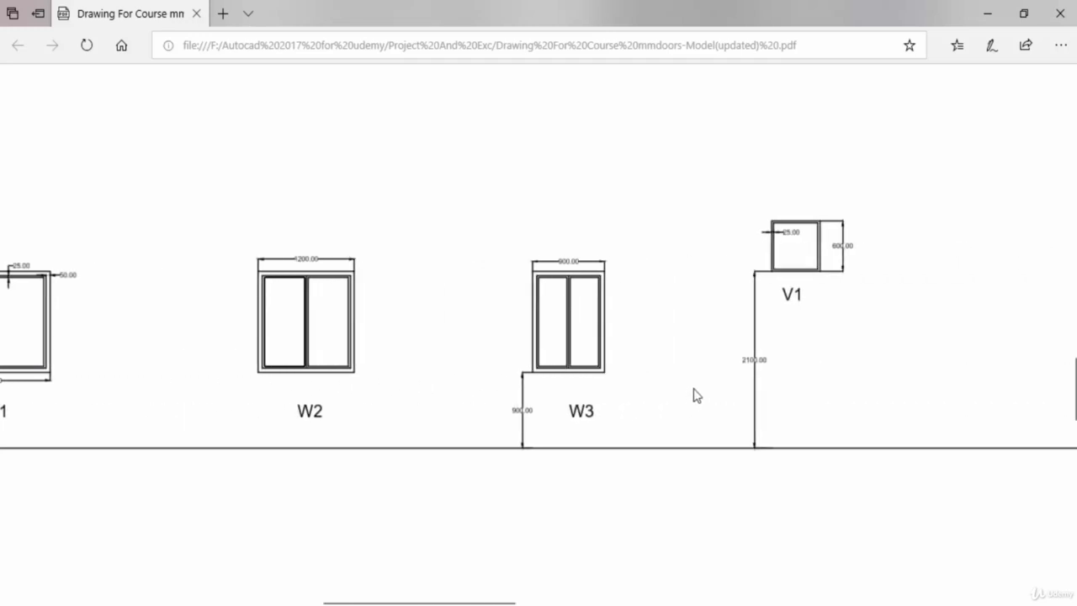
scroll(697, 396, left, 8)
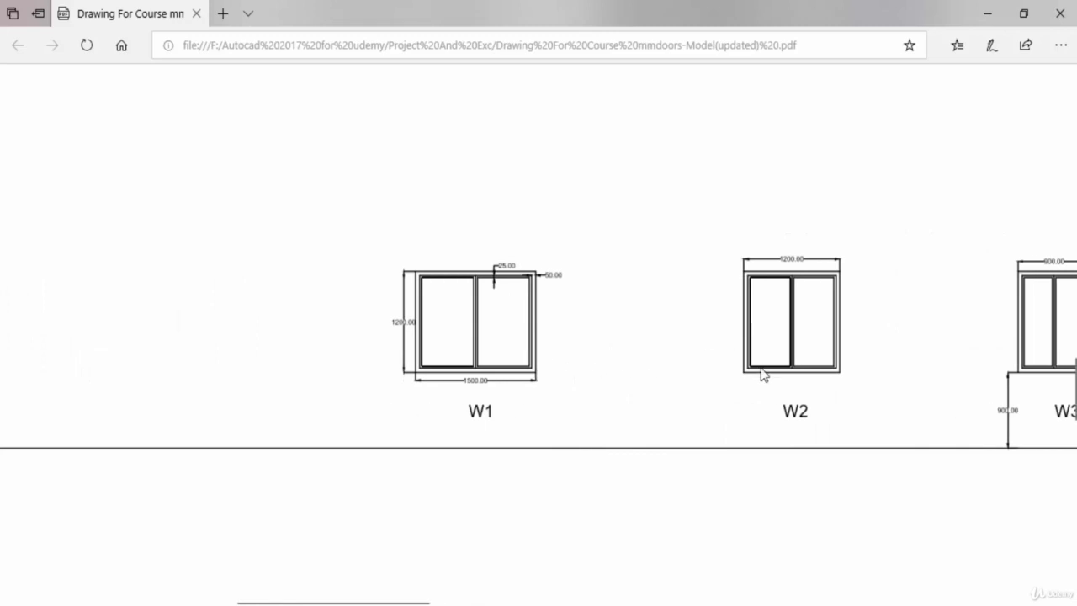
scroll(763, 376, right, 3)
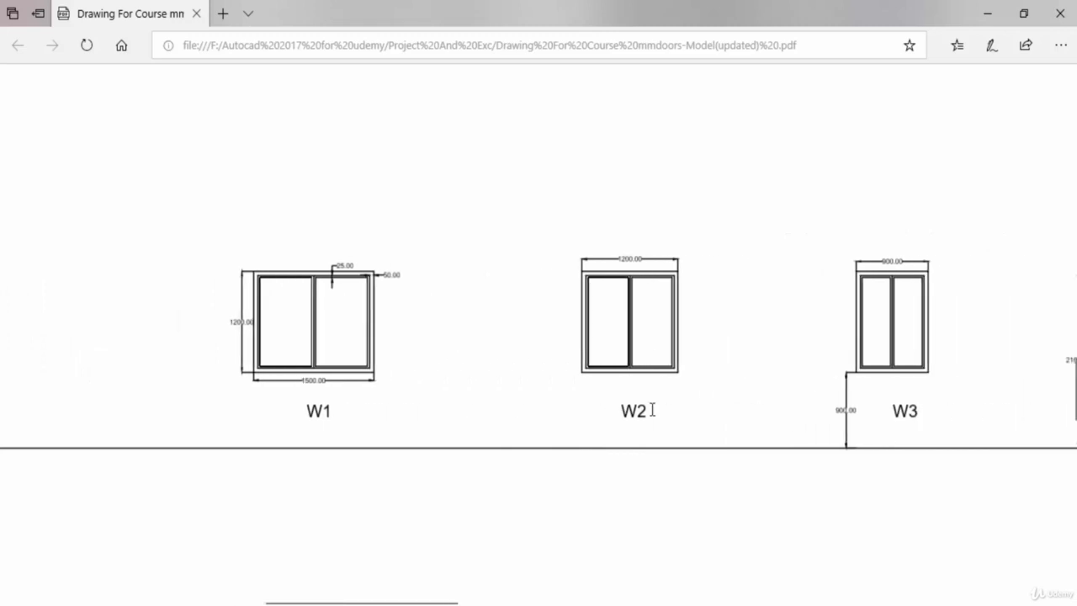
scroll(872, 397, right, 3)
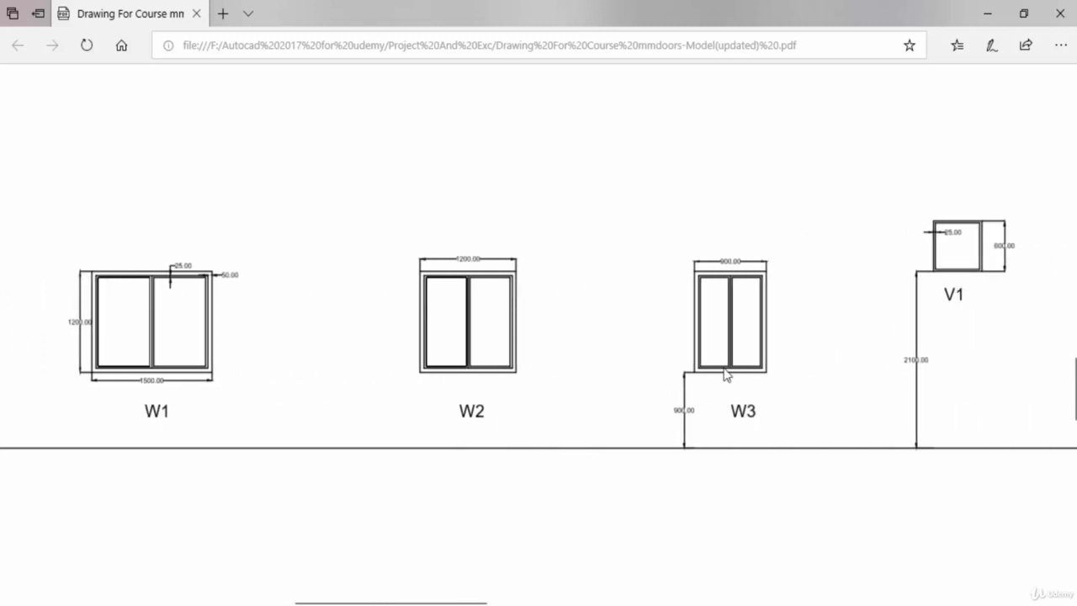
scroll(727, 374, left, 6)
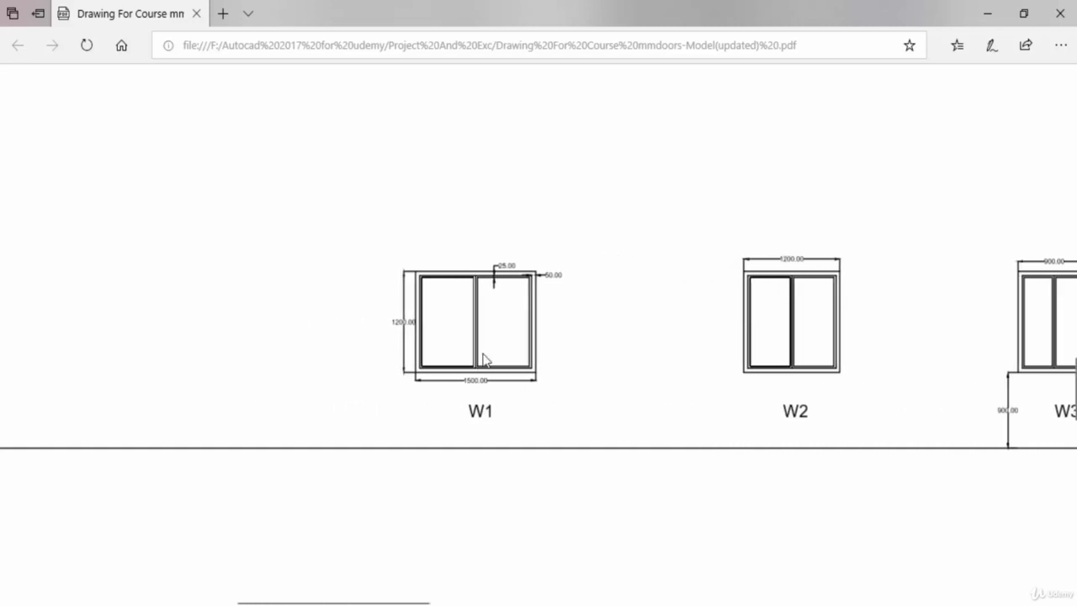
Step: Examine W1's frame dimensions, the doors and windows schedule, and the window sill height above the ground line in the PDF
ctrl+scroll(484, 360, up, 3)
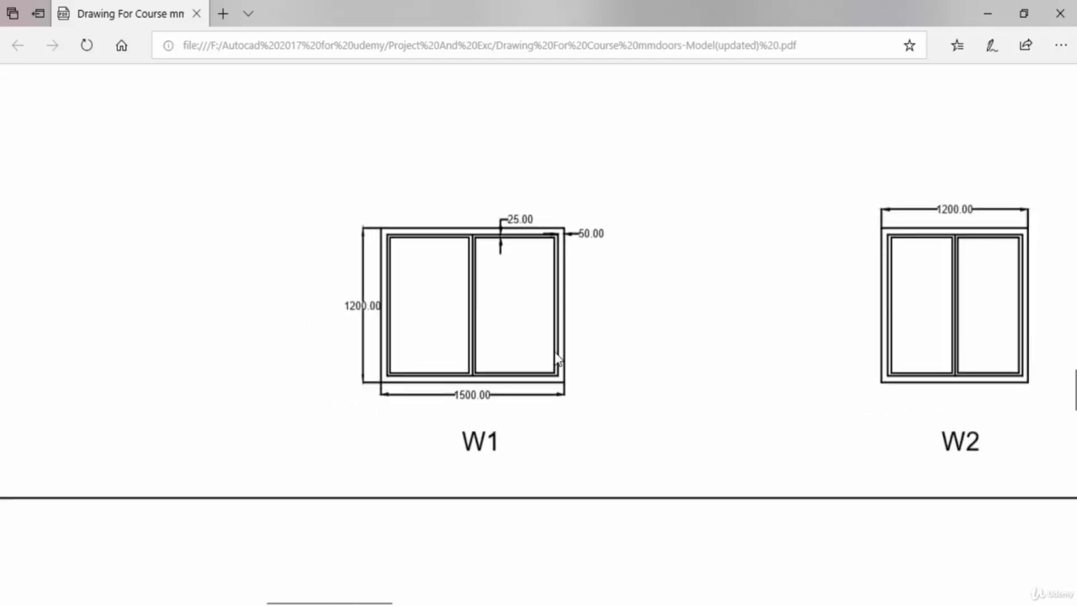
ctrl+scroll(620, 365, down, 3)
scroll(887, 303, up, 5)
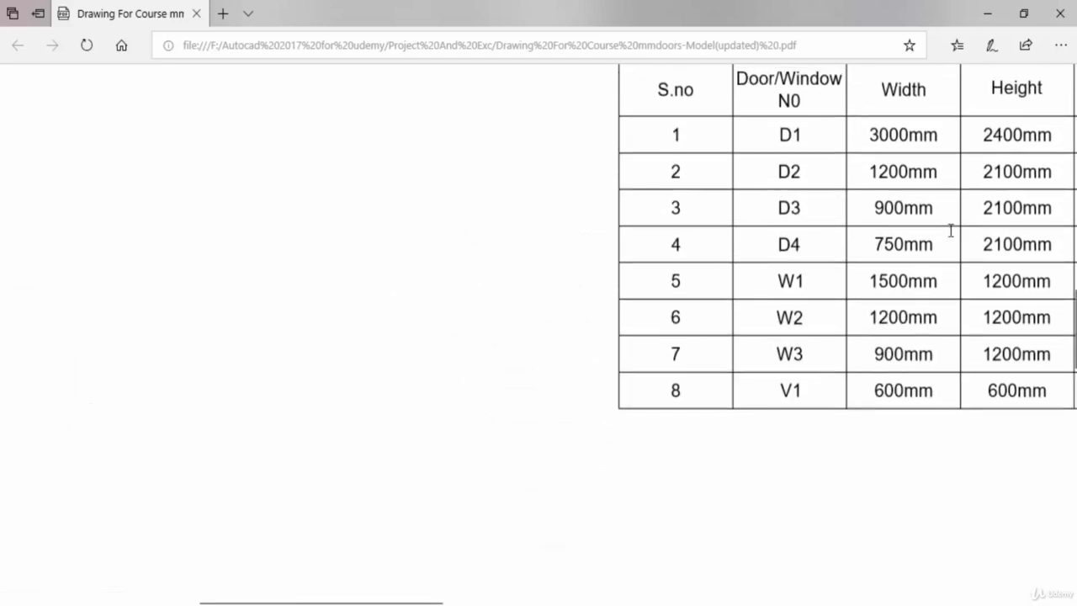
scroll(905, 313, up, 1)
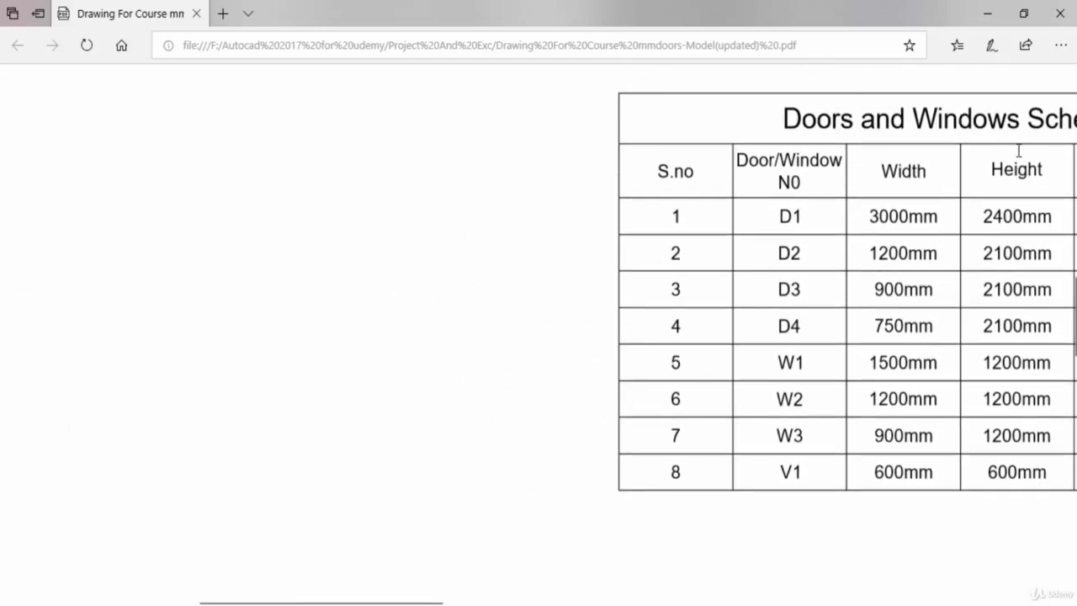
scroll(691, 385, down, 8)
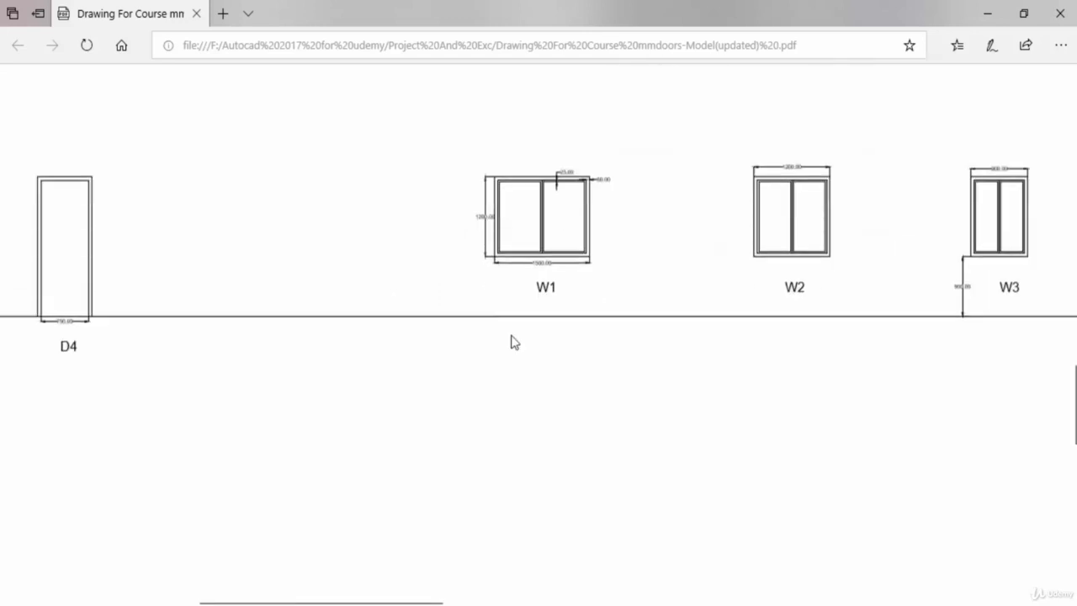
scroll(501, 388, up, 2)
ctrl+scroll(548, 399, up, 3)
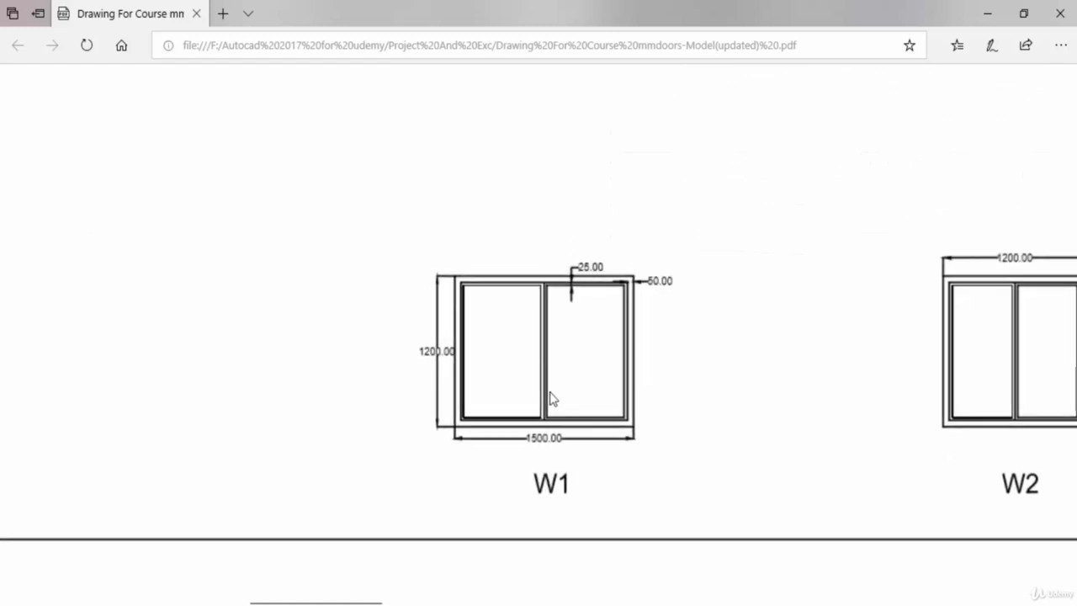
scroll(674, 392, down, 1)
scroll(683, 389, right, 8)
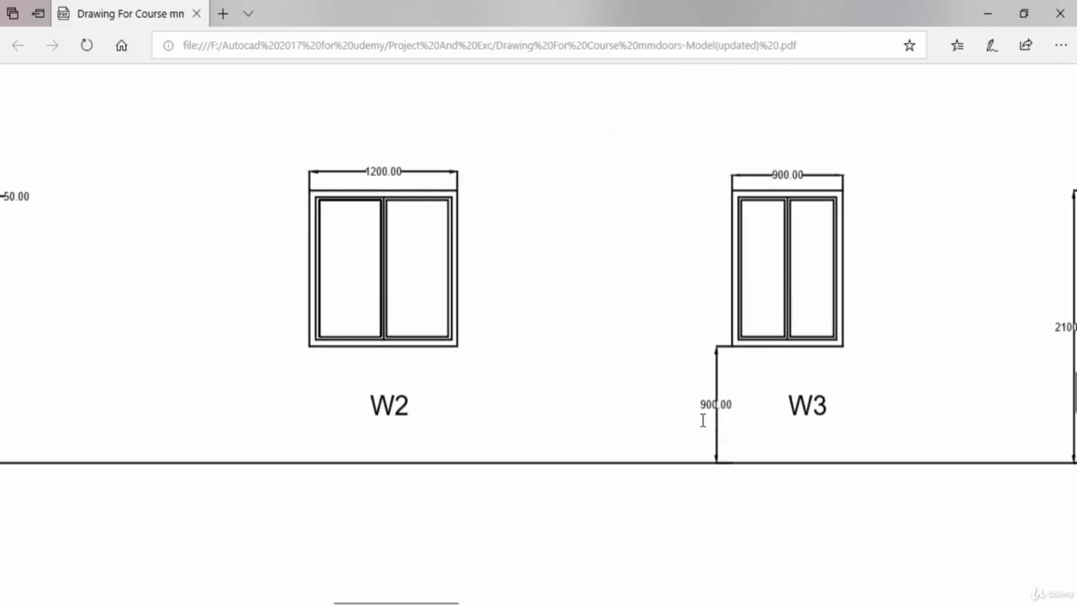
scroll(712, 417, left, 10)
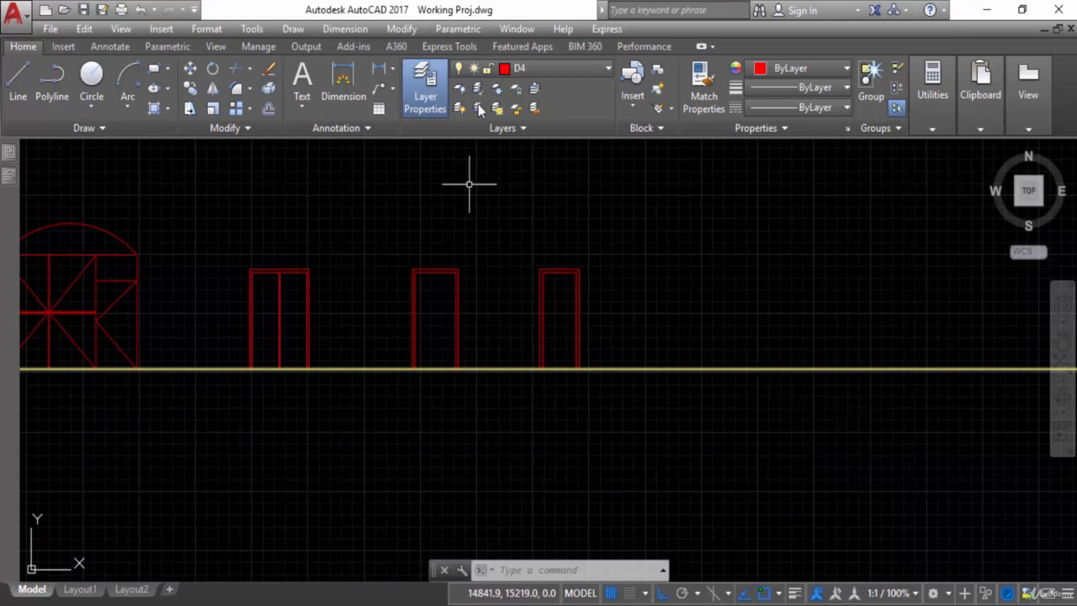
Step: Back in AutoCAD, make Window And VI the current layer and draw a 900 vertical line up from the ground line, right of D4
click(530, 73)
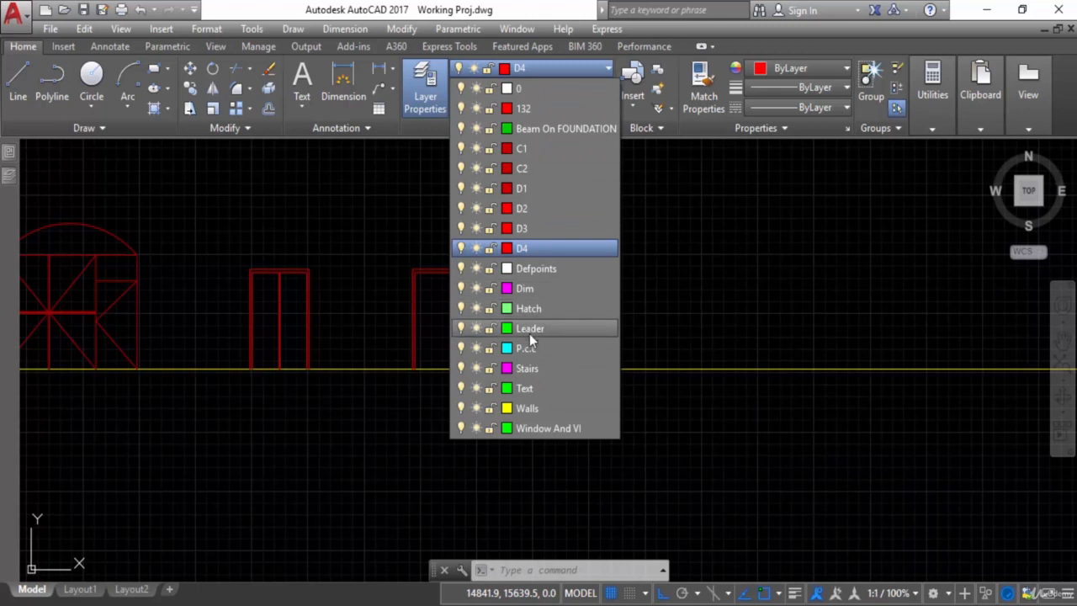
click(543, 428)
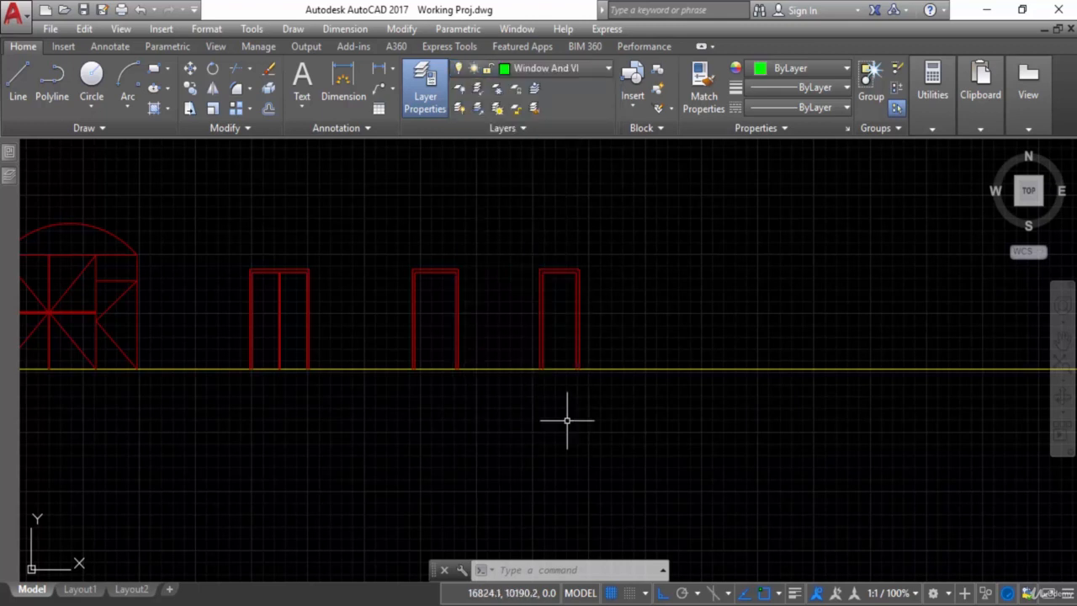
key(Return)
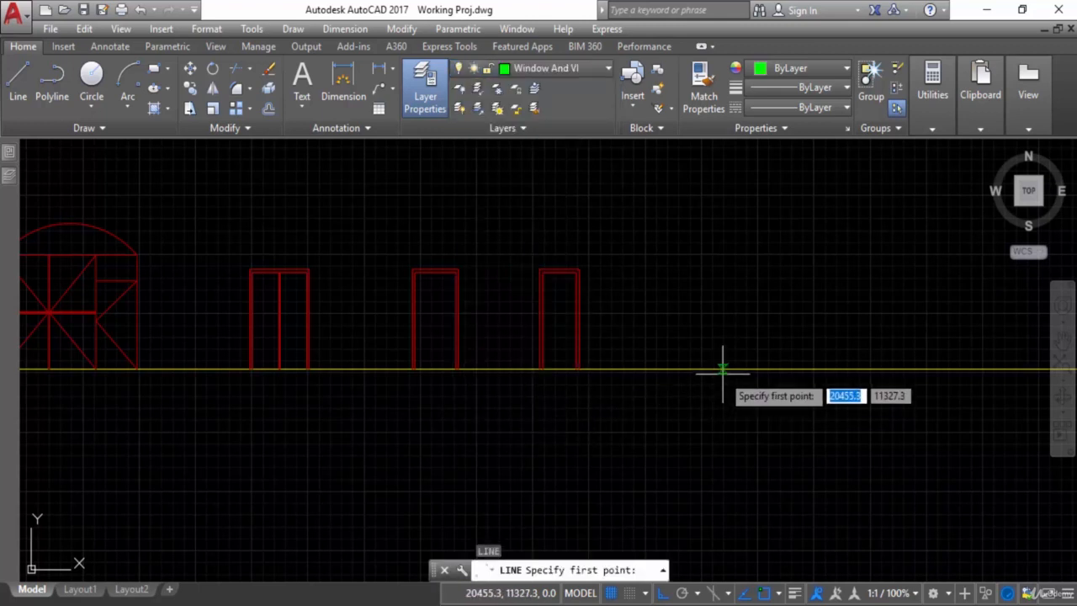
click(726, 368)
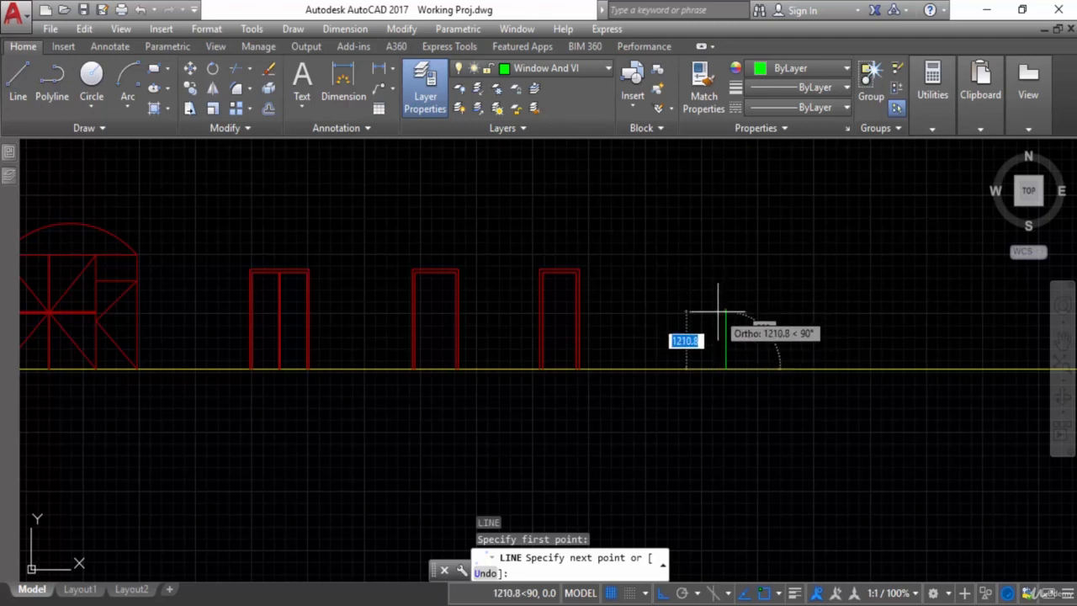
text(90)
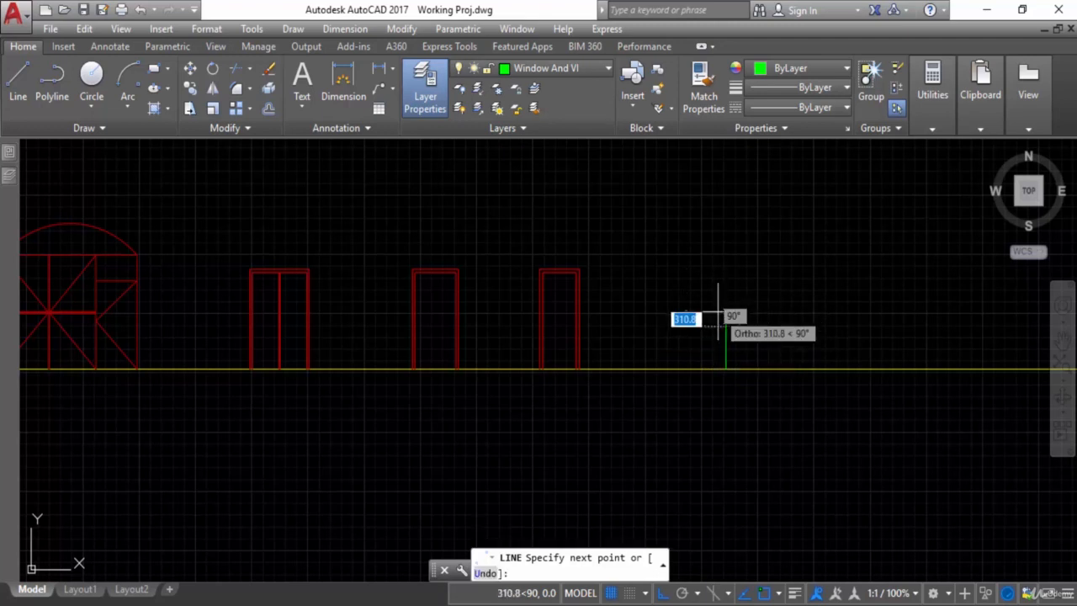
key(Return)
key(Escape)
scroll(836, 312, up, 1)
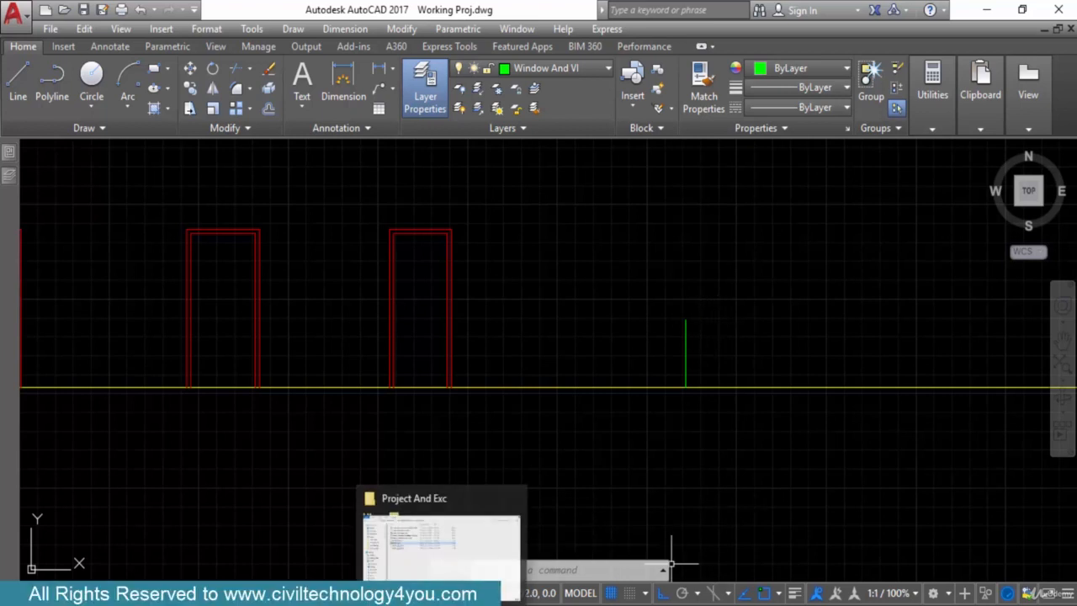
Step: Check W1's height in the reference PDF and draw a 1200 vertical line upward from the top of the 900 line in AutoCAD
click(419, 604)
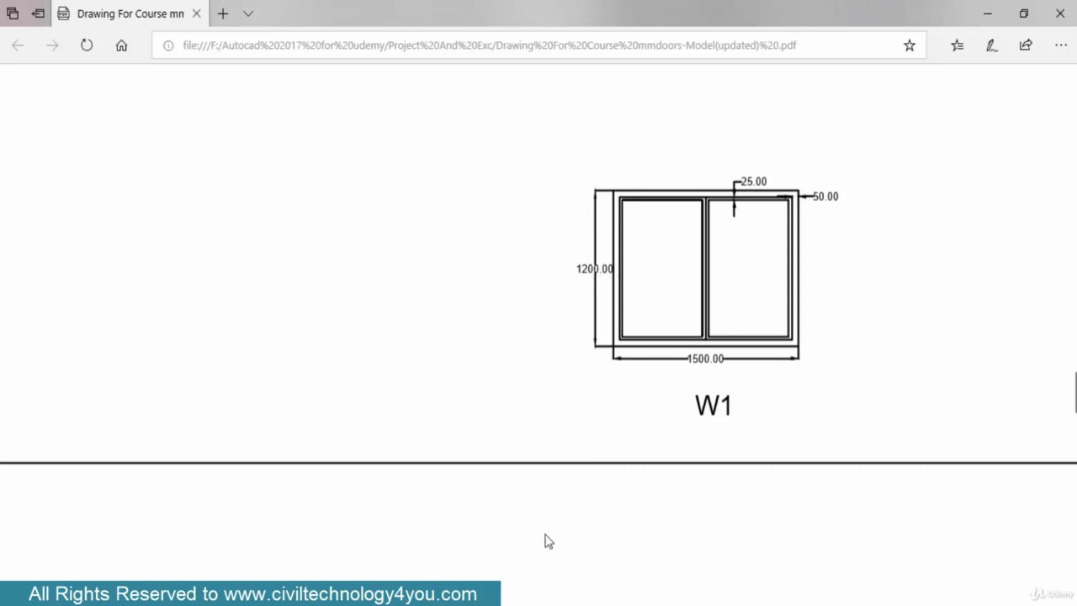
click(475, 604)
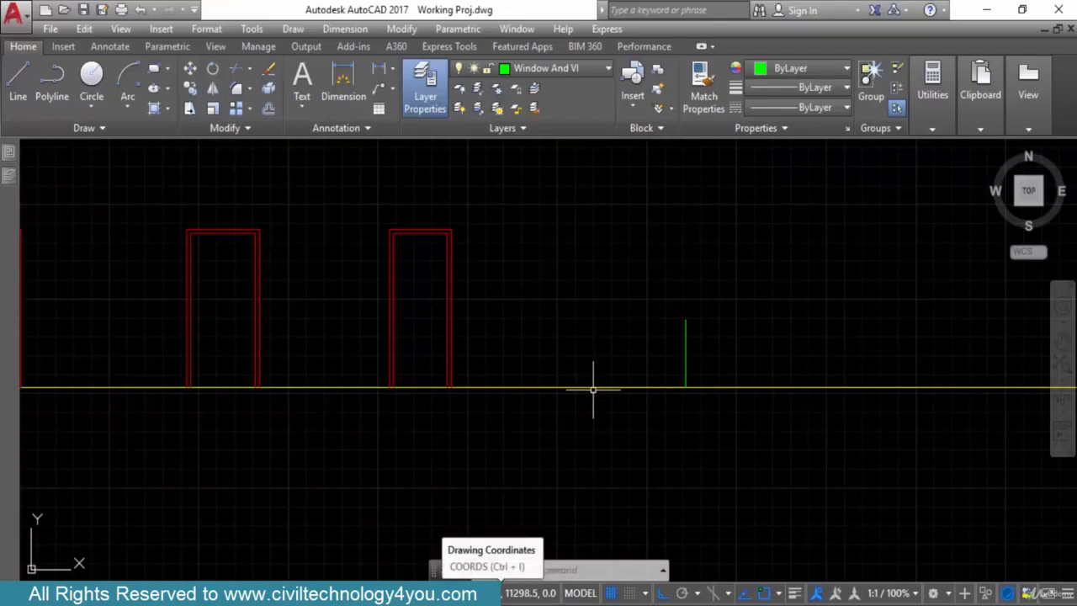
text(l)
key(Return)
click(686, 320)
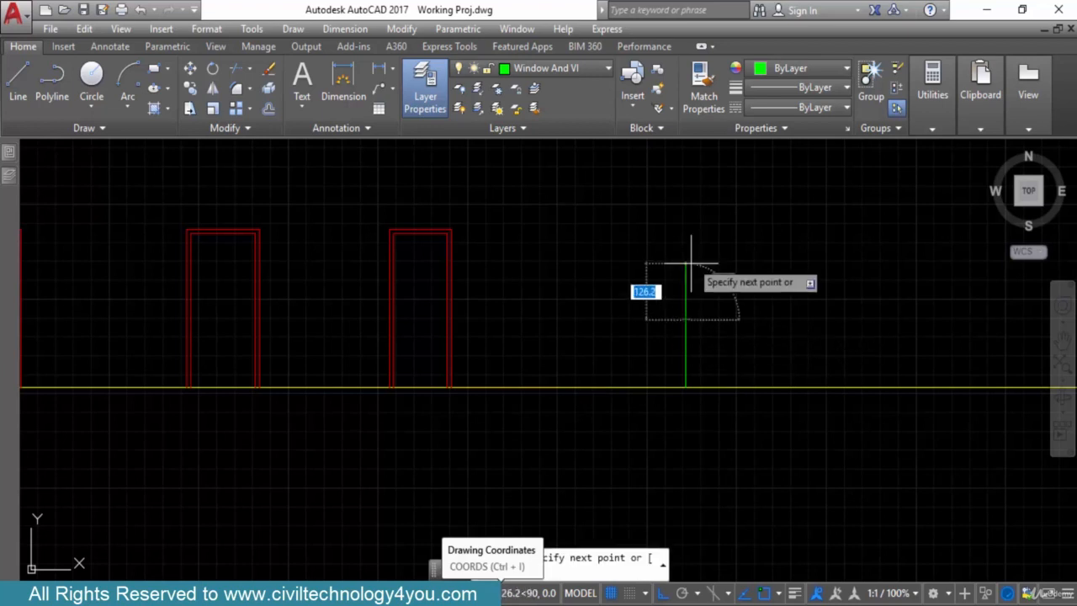
scroll(726, 250, down, 2)
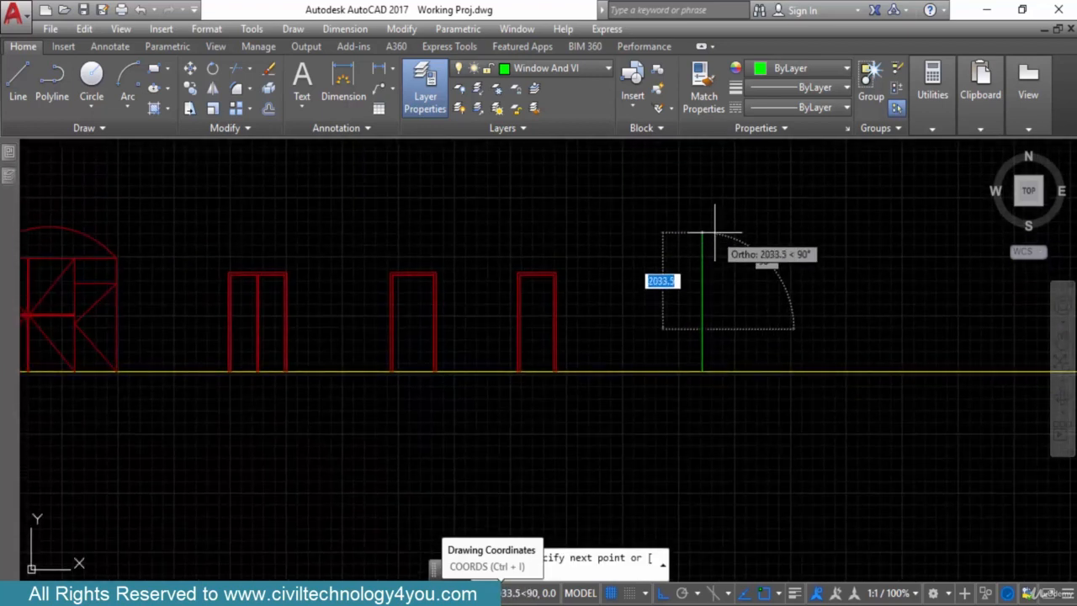
text(1200)
key(Return)
key(Escape)
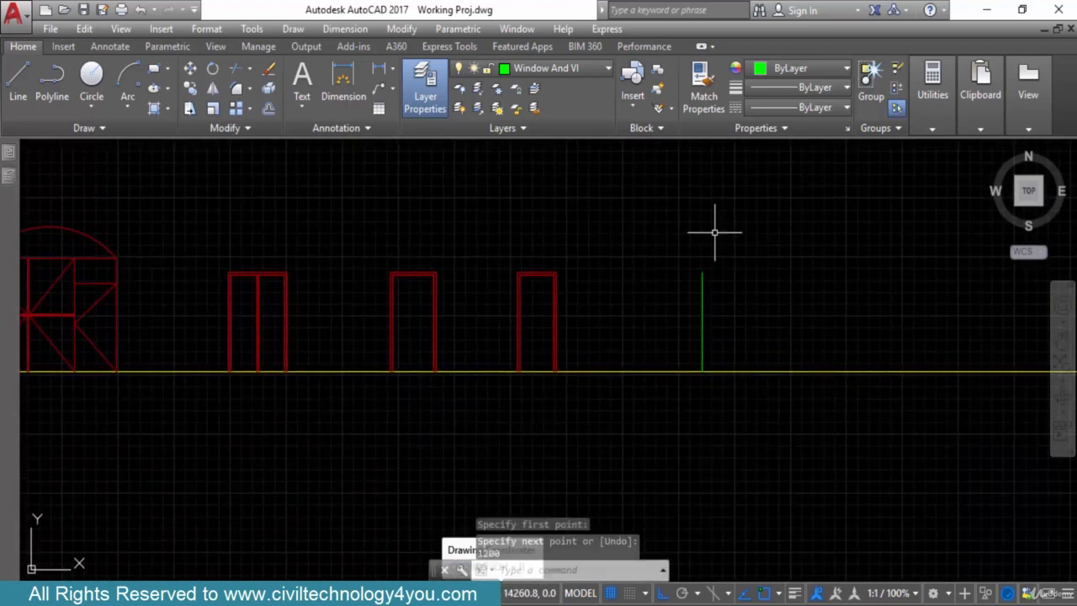
Step: Erase the 900 sill-height helper line between the ground line and W1's side line
click(706, 343)
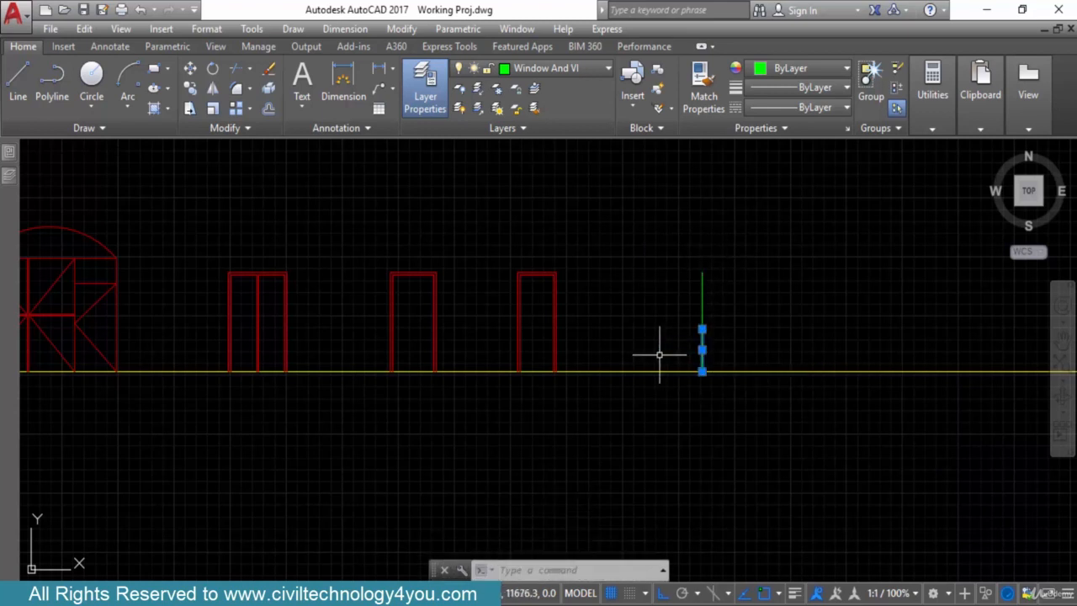
key(Return)
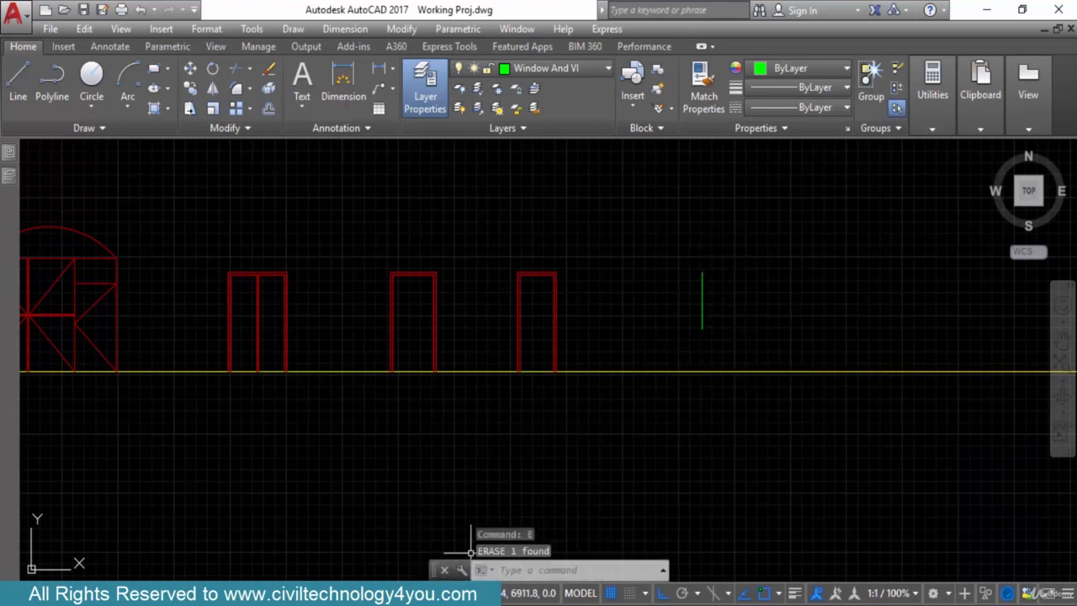
middle_drag(740, 347, 624, 402)
key(Escape)
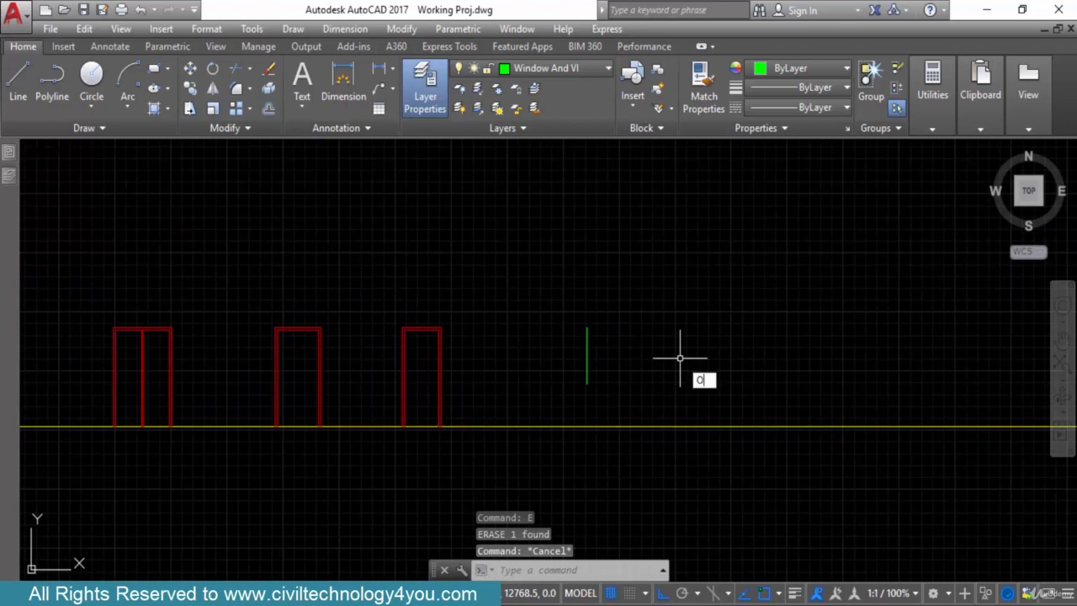
Step: Offset W1's 1200 side line by 1500 to the right to create the opposite side of the window
text(O)
key(Return)
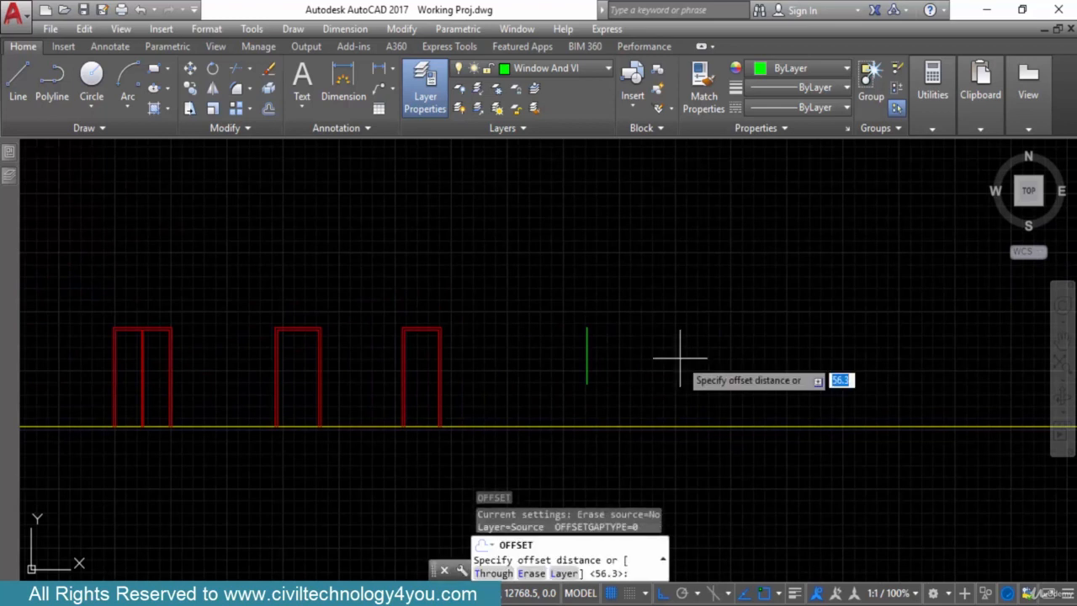
text(1500)
key(Return)
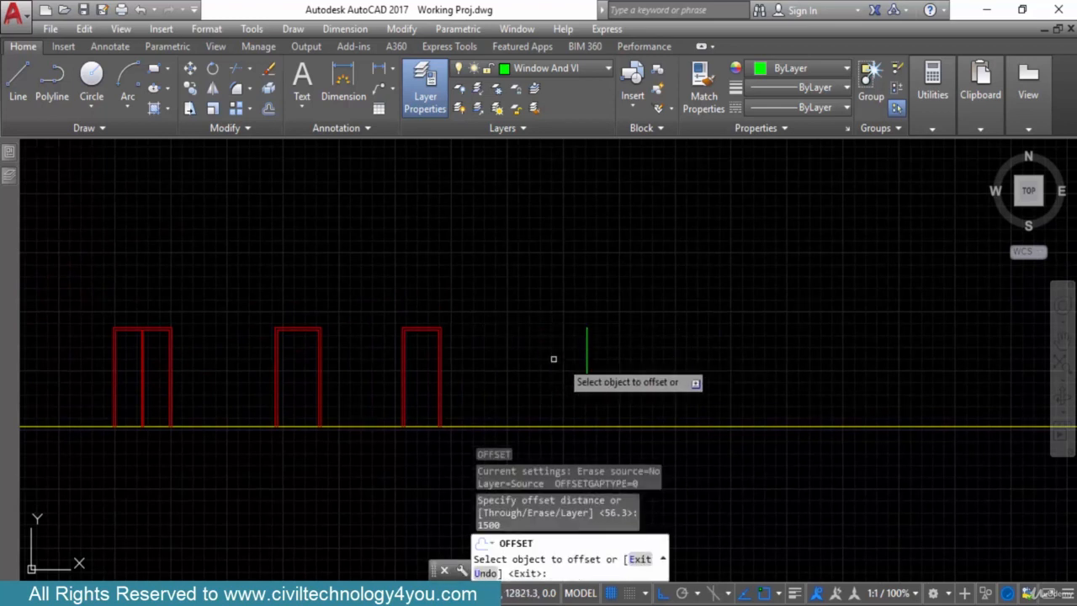
click(590, 351)
click(642, 348)
key(Escape)
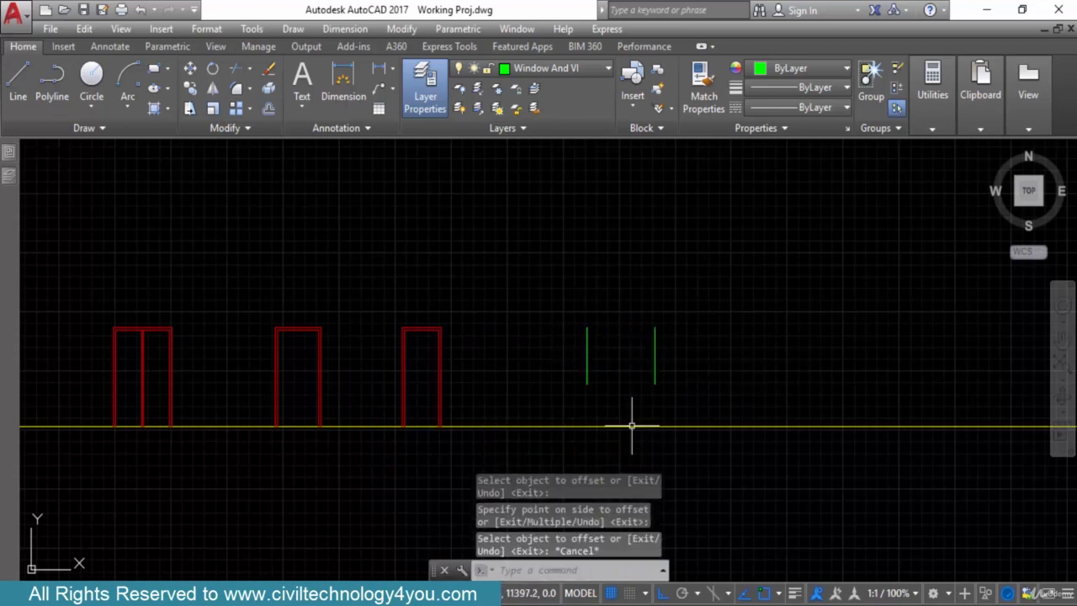
Step: Check W1's frame thickness in the reference PDF, and in AutoCAD offset both side lines 50 inward
key(alt+Tab)
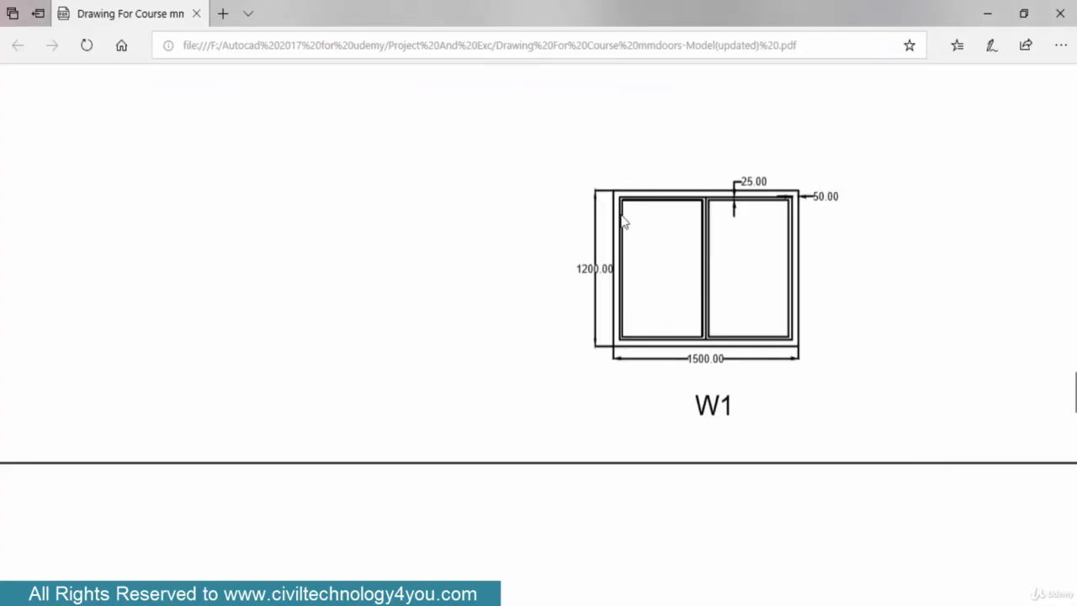
ctrl+scroll(834, 208, up, 2)
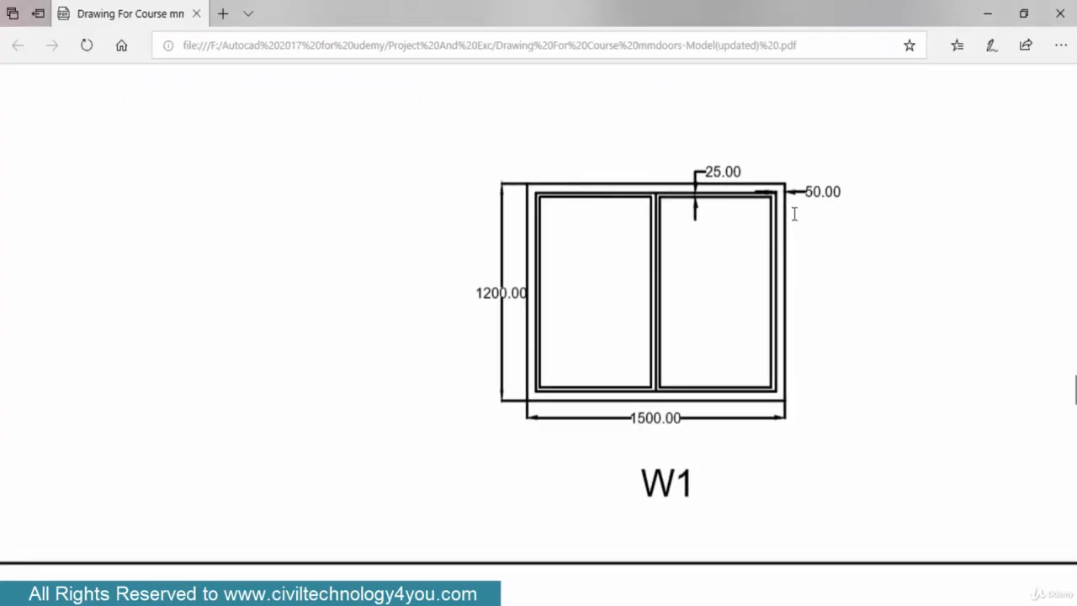
key(alt+Tab)
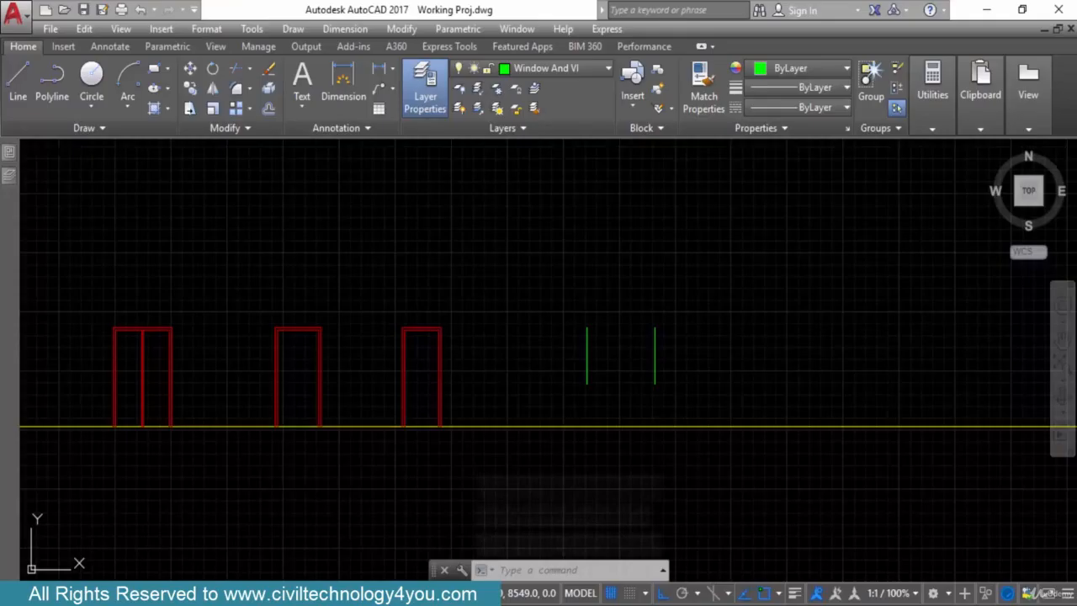
text(o)
key(Return)
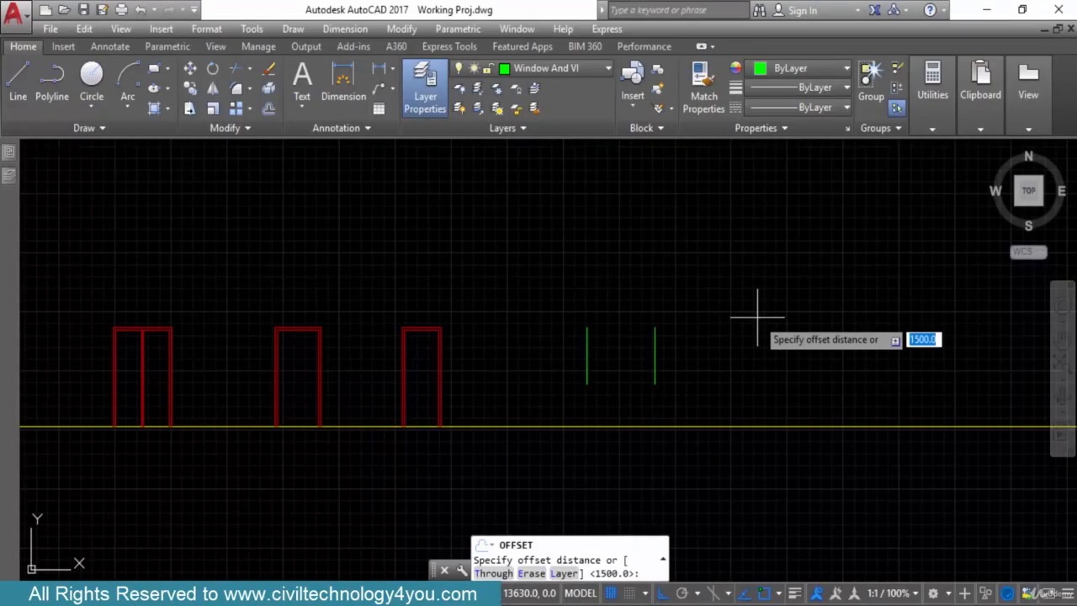
text(50)
key(Return)
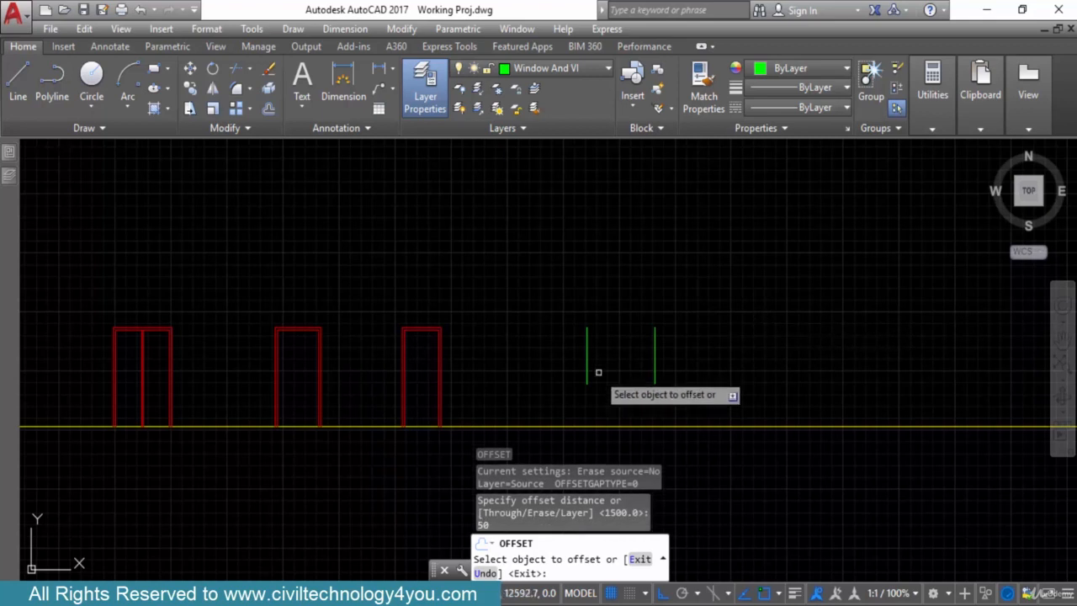
click(655, 354)
click(638, 360)
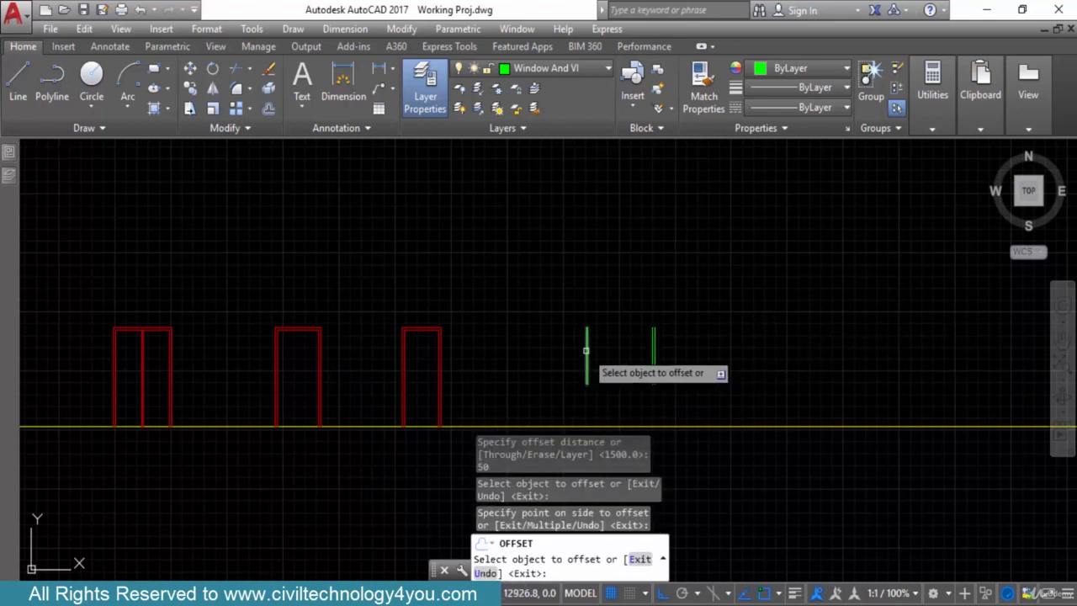
click(588, 356)
click(619, 353)
key(Return)
Step: Draw the top and bottom lines of W1 between the ends of its outer side lines
text(l)
key(Return)
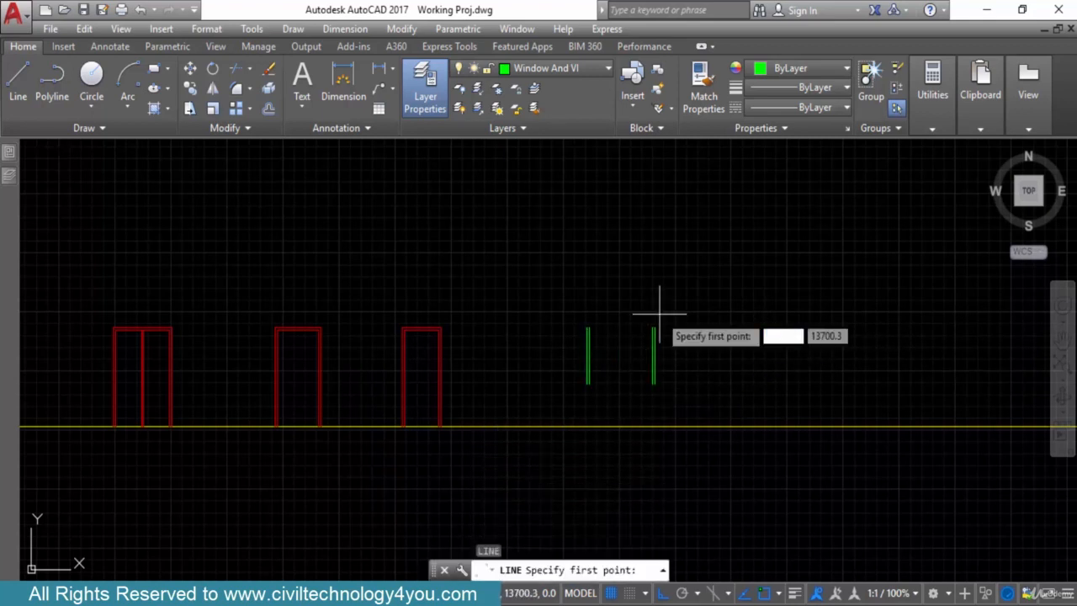
scroll(644, 358, up, 4)
click(645, 347)
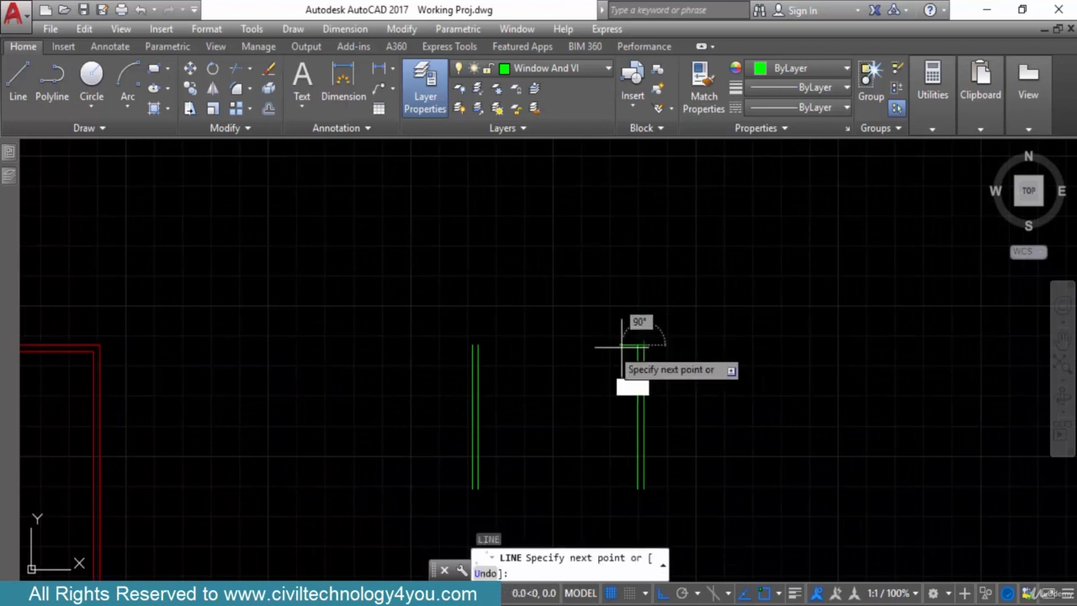
click(475, 347)
key(Return)
key(Return)
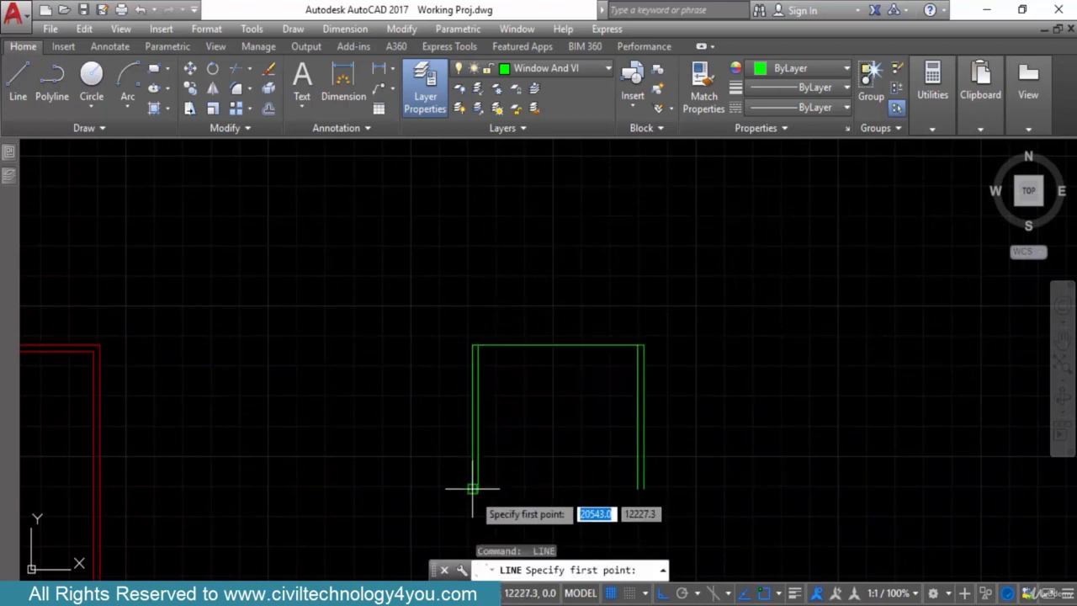
click(474, 488)
click(643, 488)
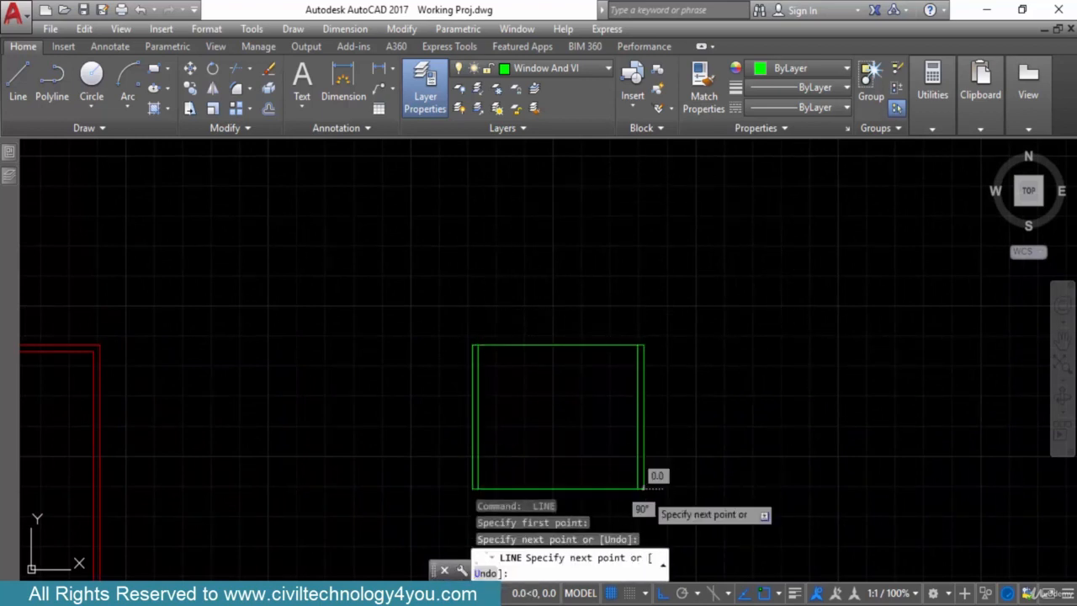
key(Escape)
Step: Offset W1's top and bottom lines 50 inward to complete the frame's inner edges
text(o)
key(Return)
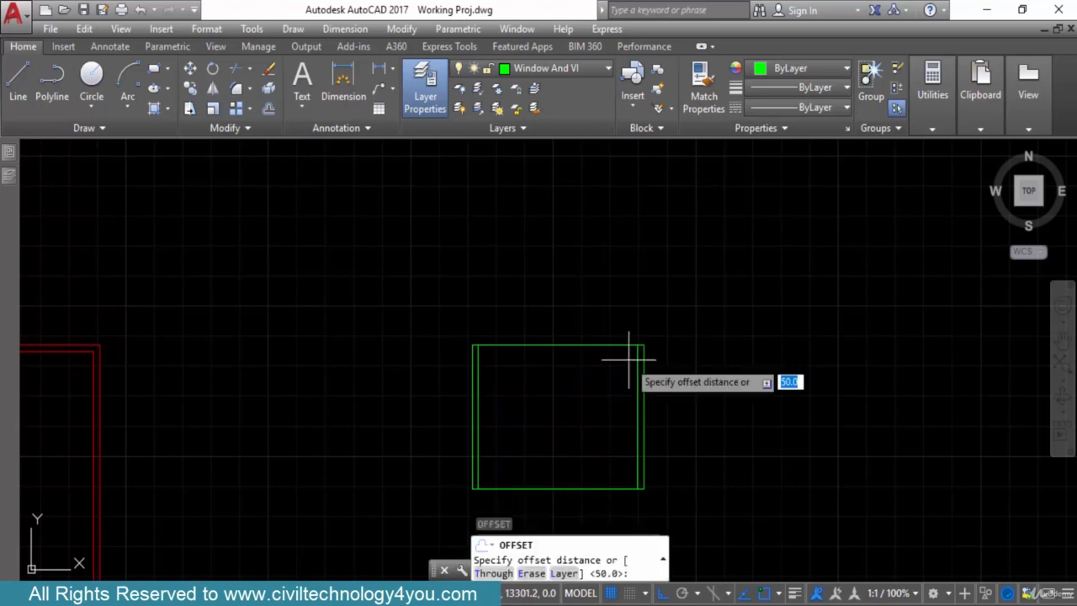
text(5)
key(Return)
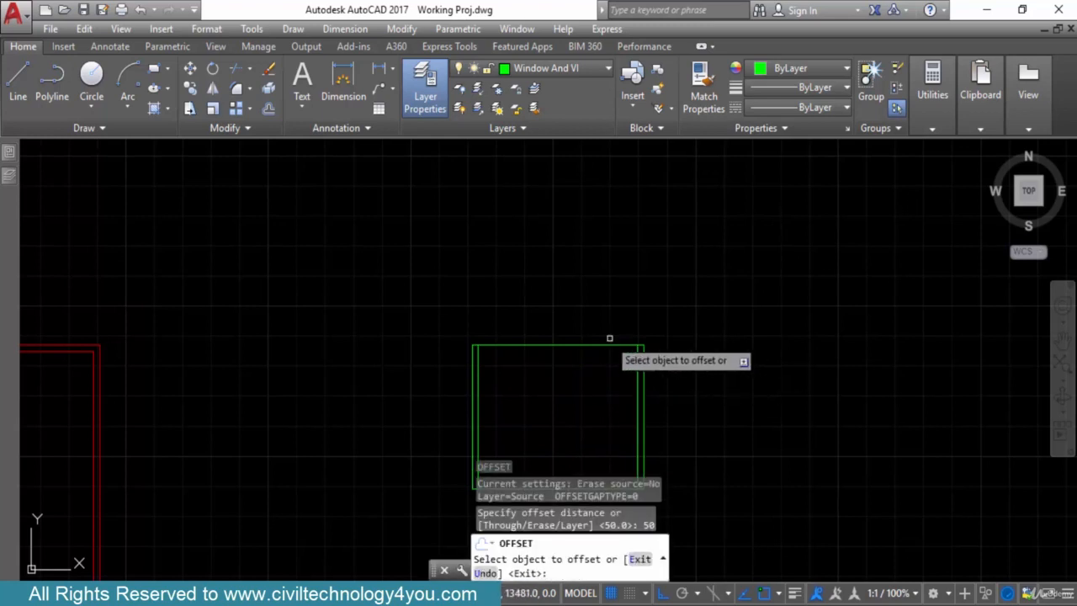
click(603, 346)
click(606, 382)
middle_drag(621, 417, 586, 351)
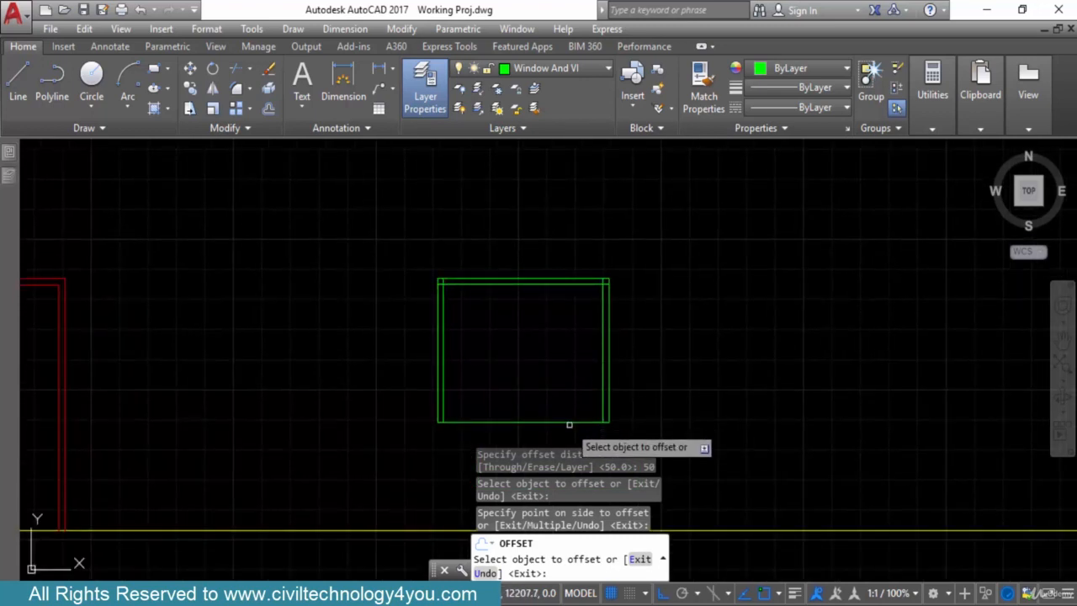
click(569, 421)
click(572, 404)
key(Escape)
Step: Fillet the lower-right and upper-right corners of W1's inner frame lines with radius 0
scroll(603, 436, up, 2)
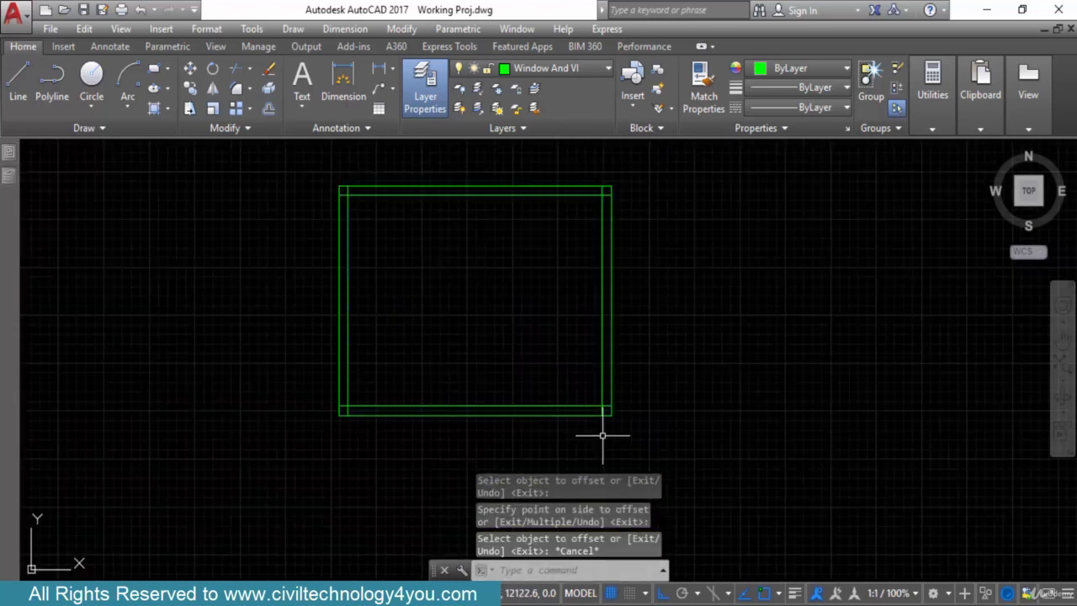
text(f)
key(Return)
scroll(603, 436, up, 3)
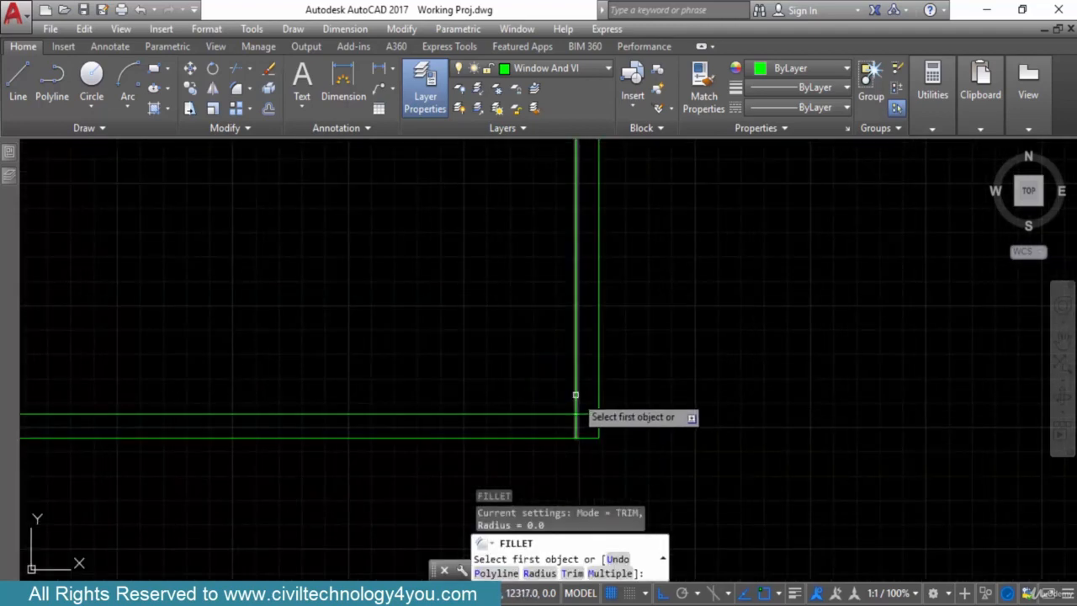
click(577, 391)
click(560, 413)
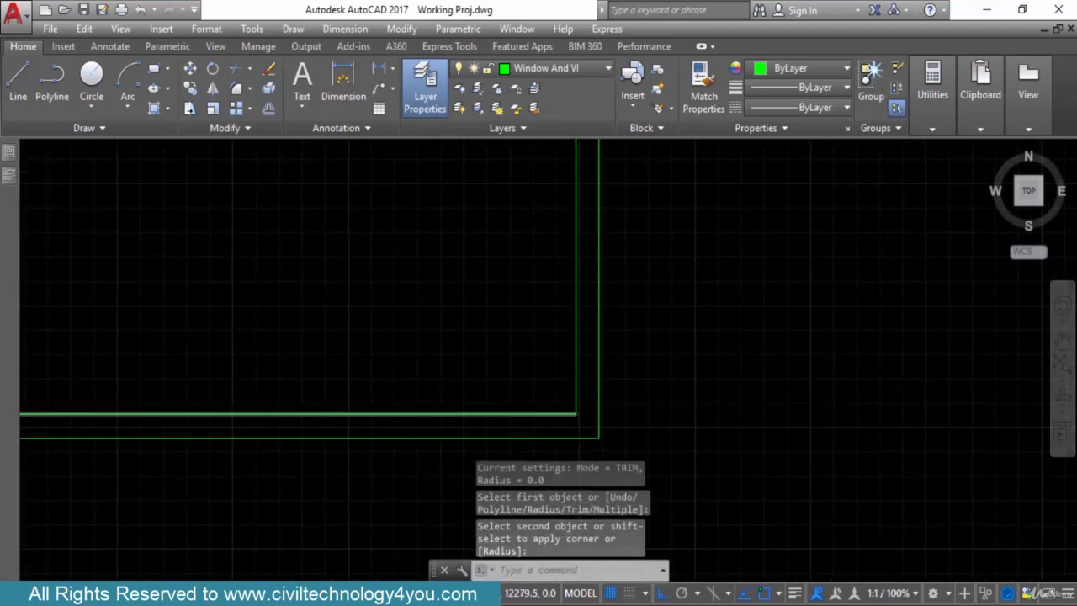
scroll(570, 444, down, 2)
key(Return)
scroll(575, 269, down, 2)
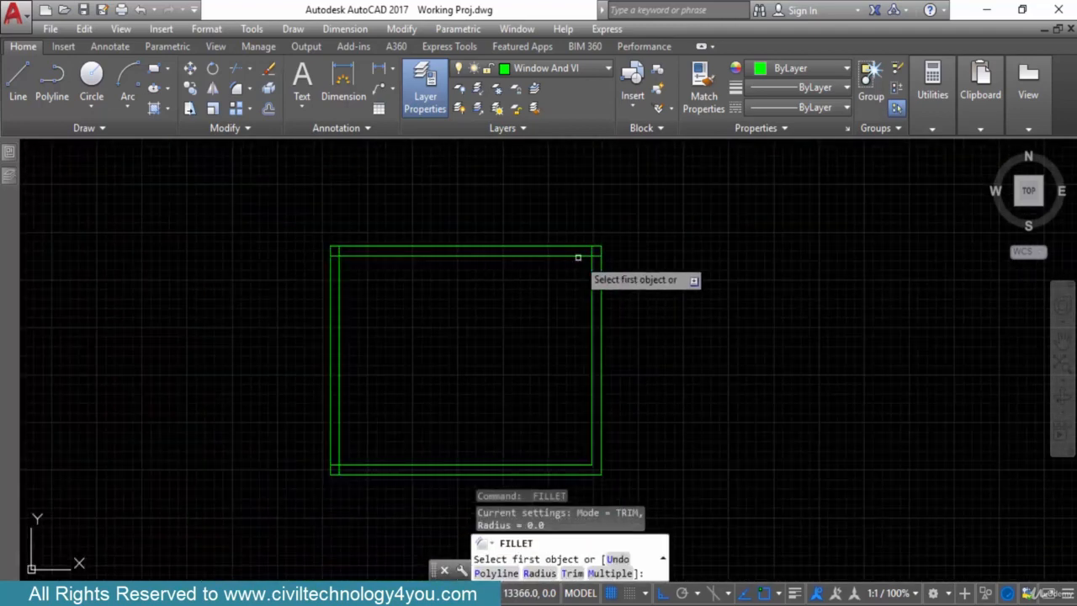
click(578, 256)
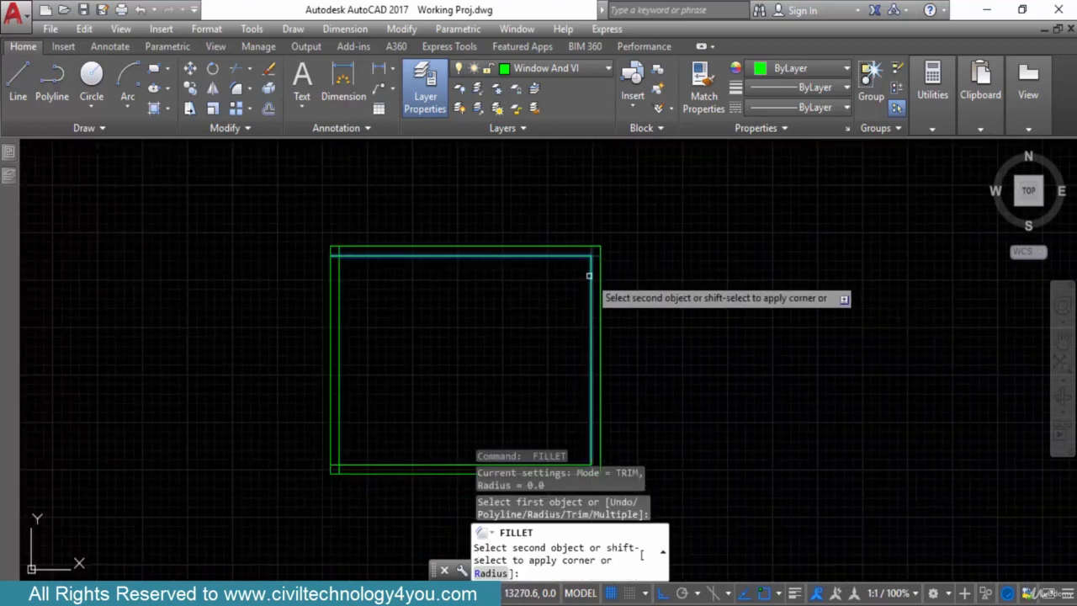
Step: Fillet the upper-left and lower-left corners of W1's inner frame lines with radius 0
key(Return)
click(365, 257)
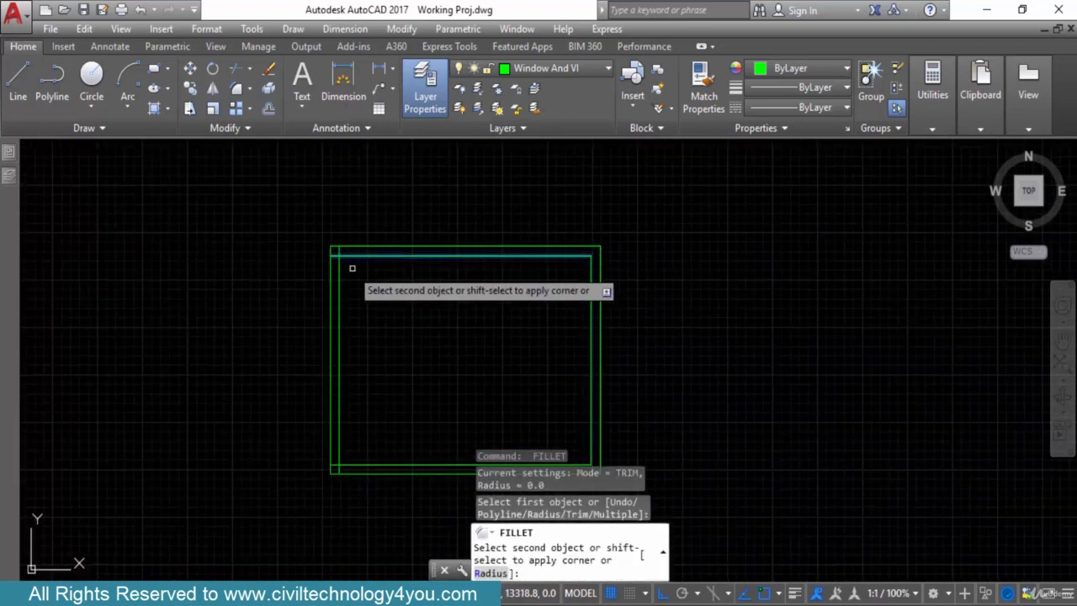
click(341, 416)
key(Return)
click(353, 464)
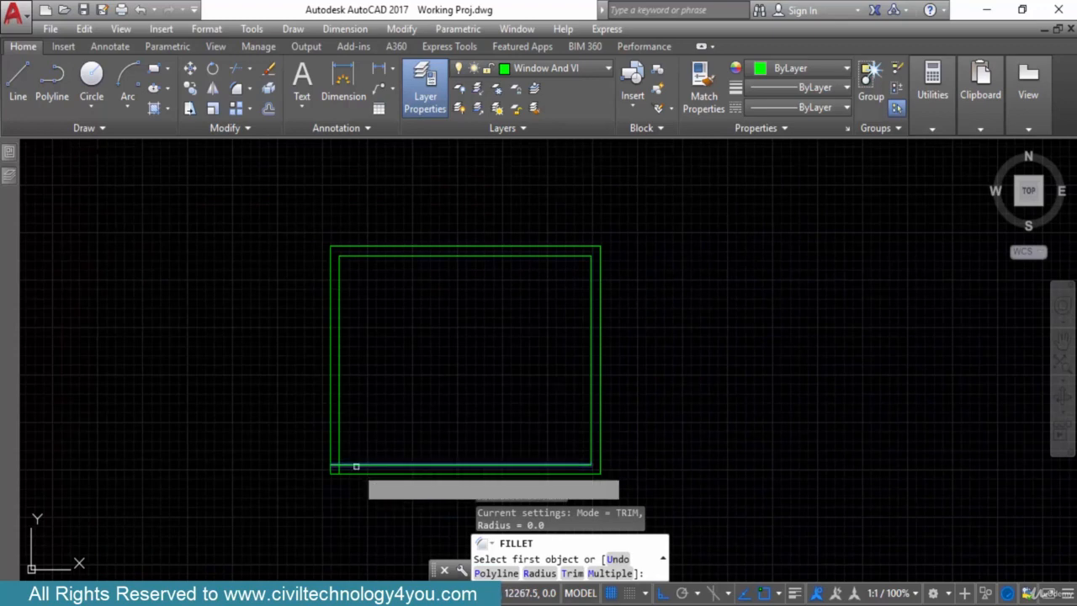
key(Escape)
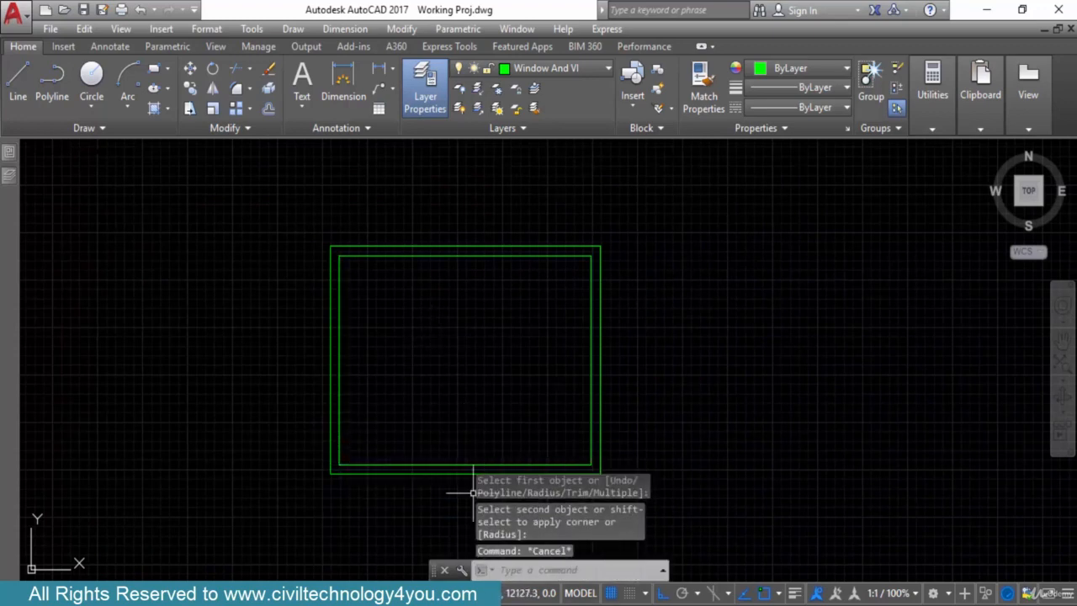
Step: Check W1's shutter frame width in the reference PDF, and in AutoCAD offset both inner side lines 25 inward
click(481, 603)
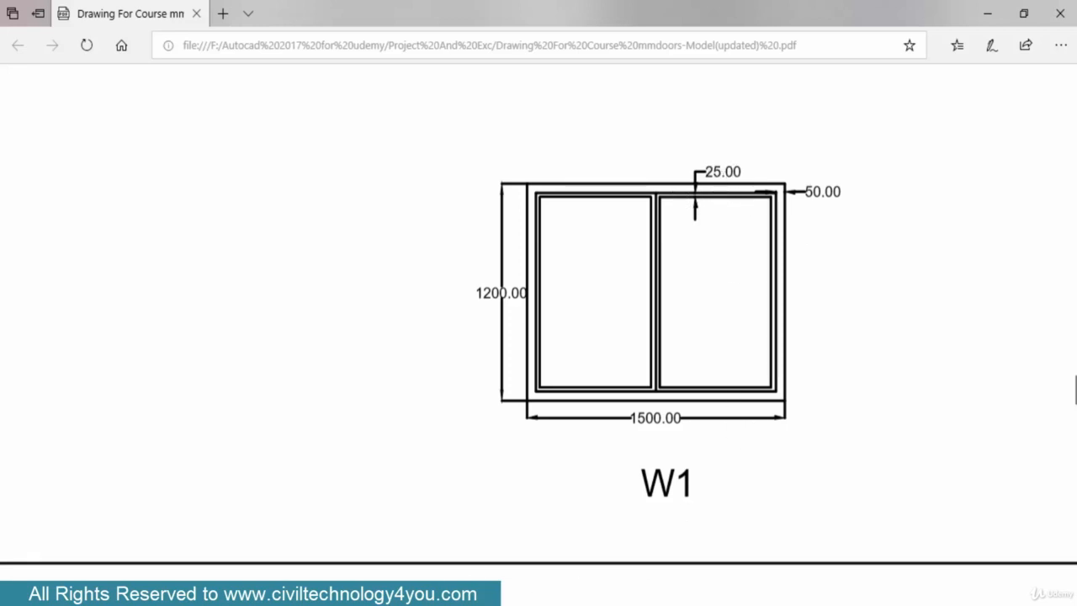
key(alt+Tab)
key(Escape)
key(Escape)
scroll(591, 390, up, 2)
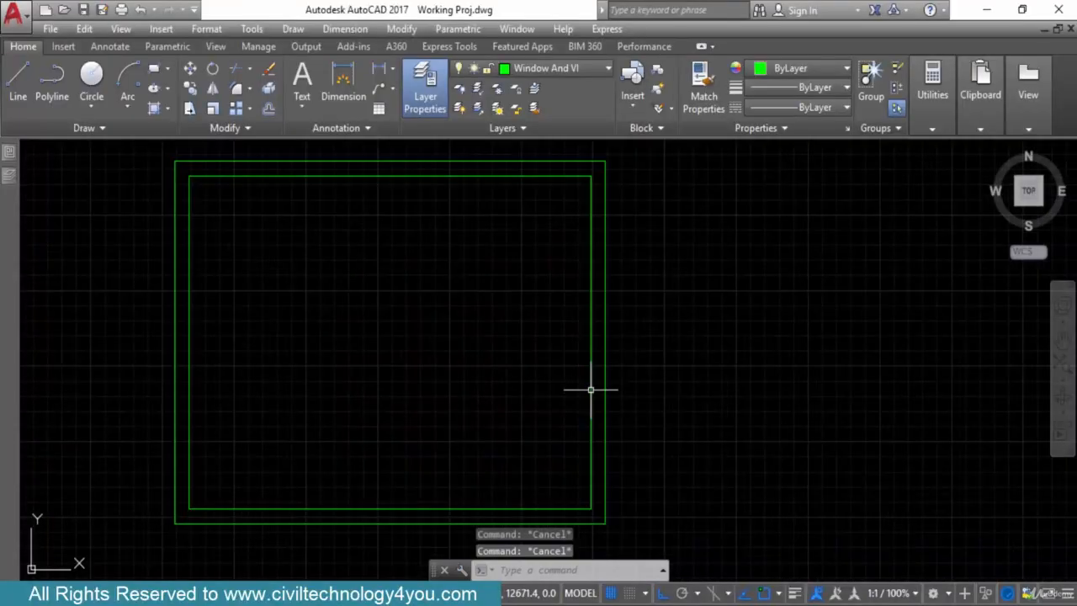
text(o)
key(Return)
text(25)
key(Return)
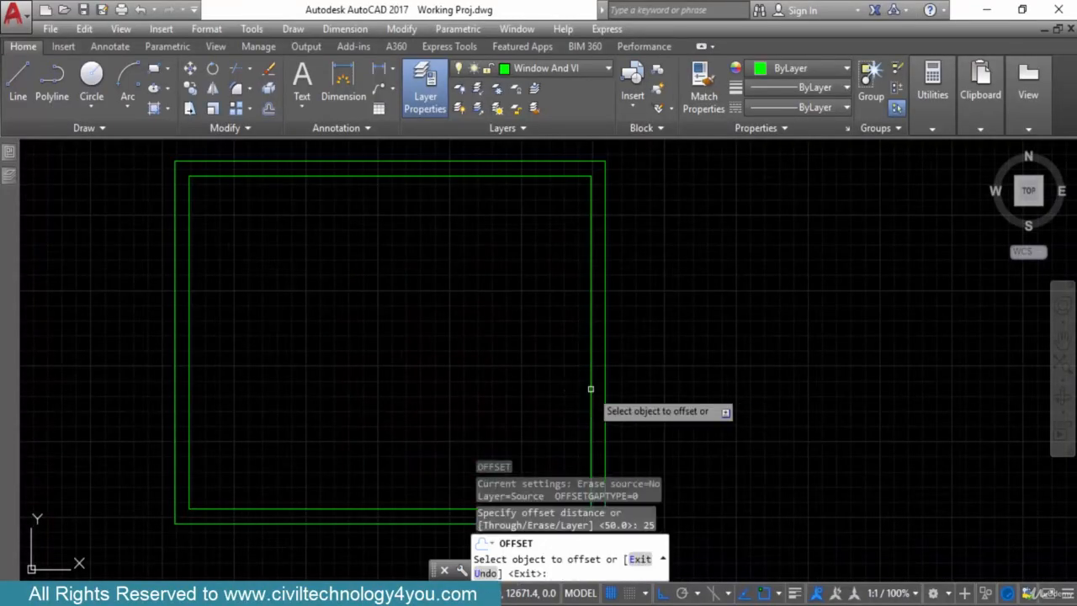
click(592, 353)
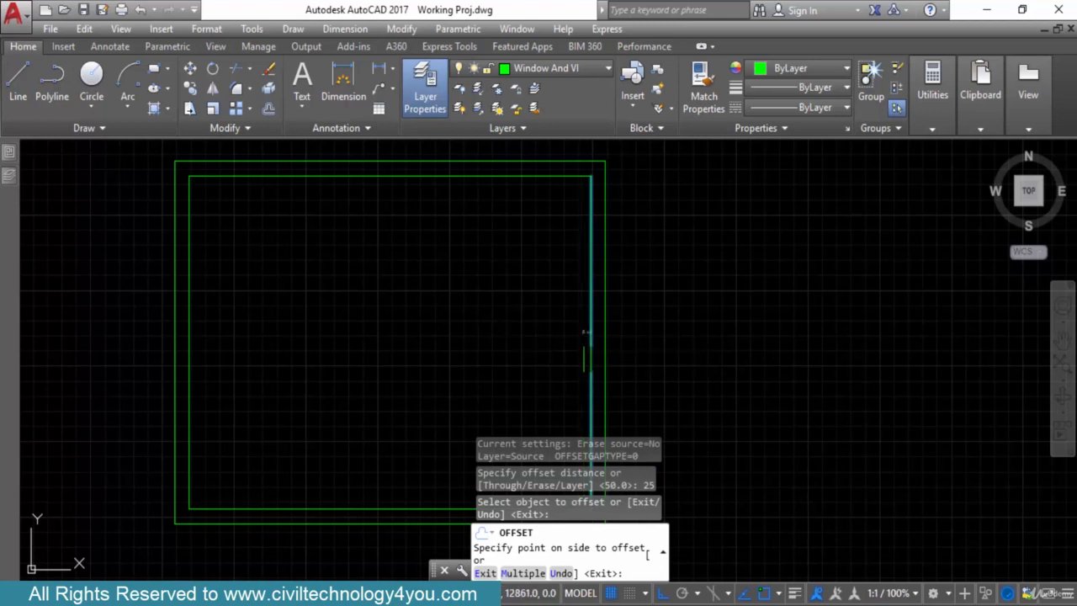
click(584, 345)
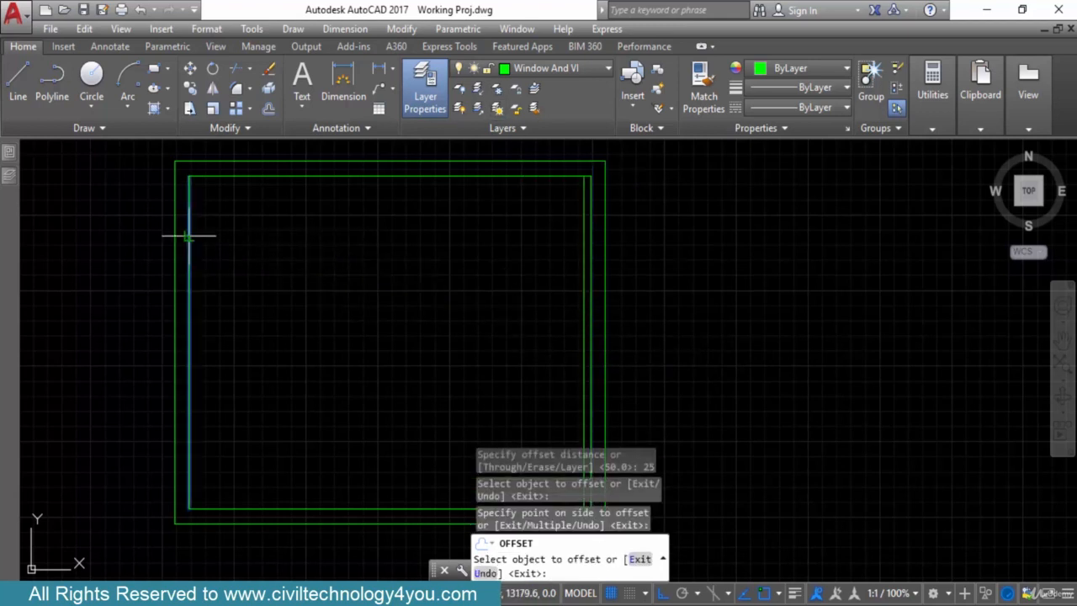
click(189, 237)
click(245, 226)
Step: Offset W1's inner top and bottom frame lines 25 inward
click(329, 177)
click(331, 205)
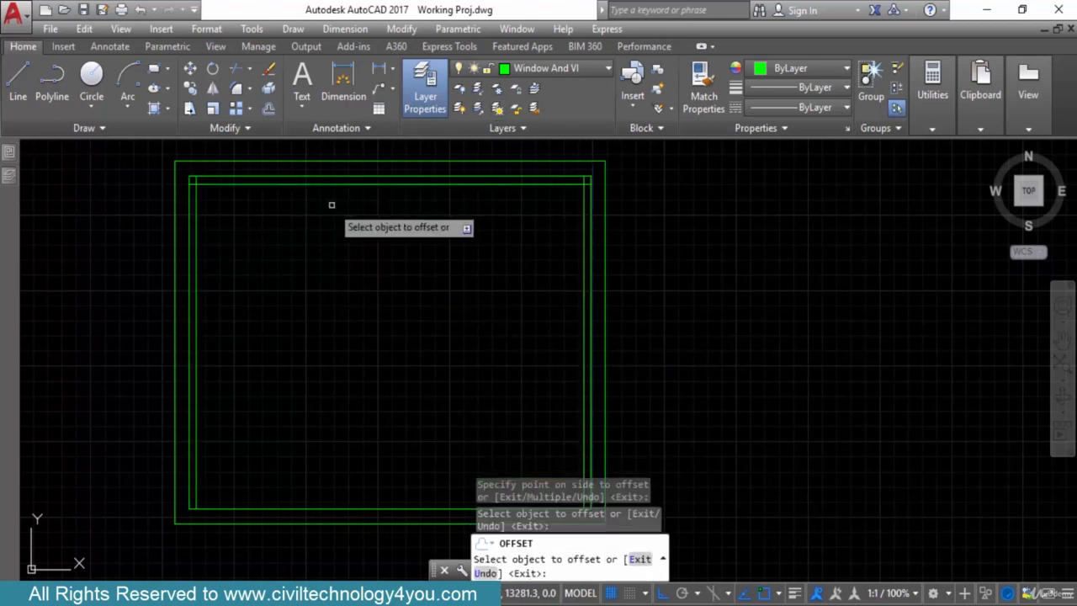
middle_drag(393, 450, 393, 393)
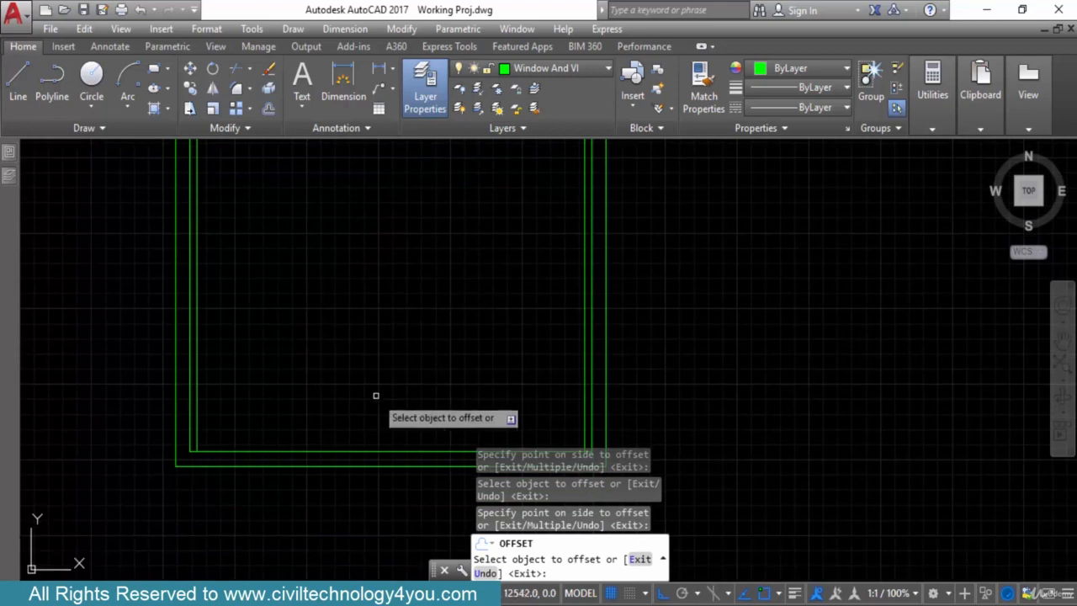
click(356, 451)
click(378, 377)
middle_drag(405, 436, 414, 470)
scroll(415, 469, down, 2)
key(Escape)
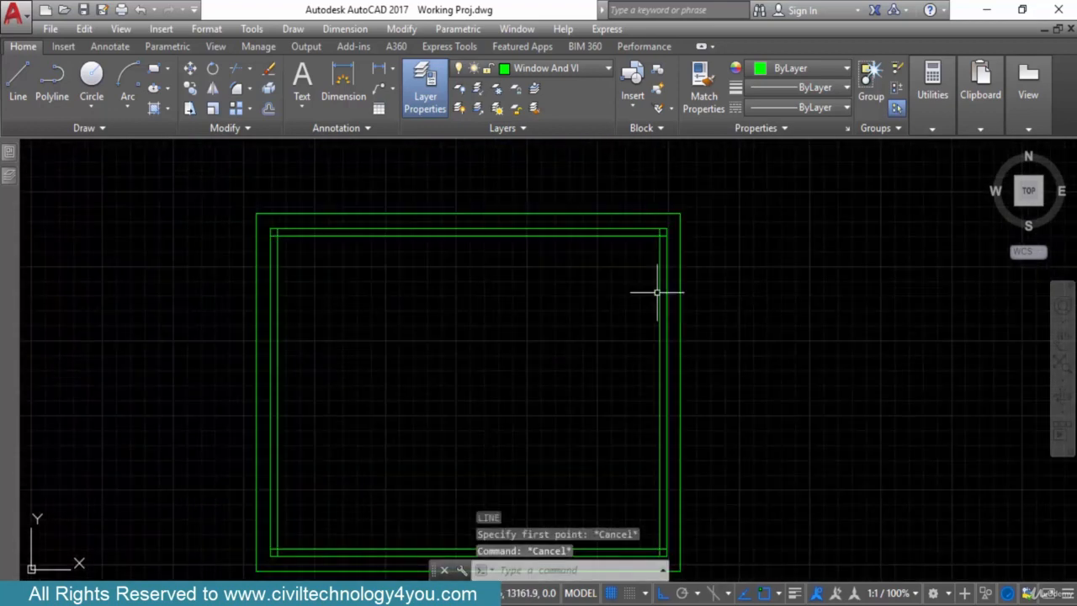
Step: Fillet the upper-right and lower-right corners of W1's inner shutter lines with radius 0
text(f)
key(Return)
scroll(649, 241, up, 1)
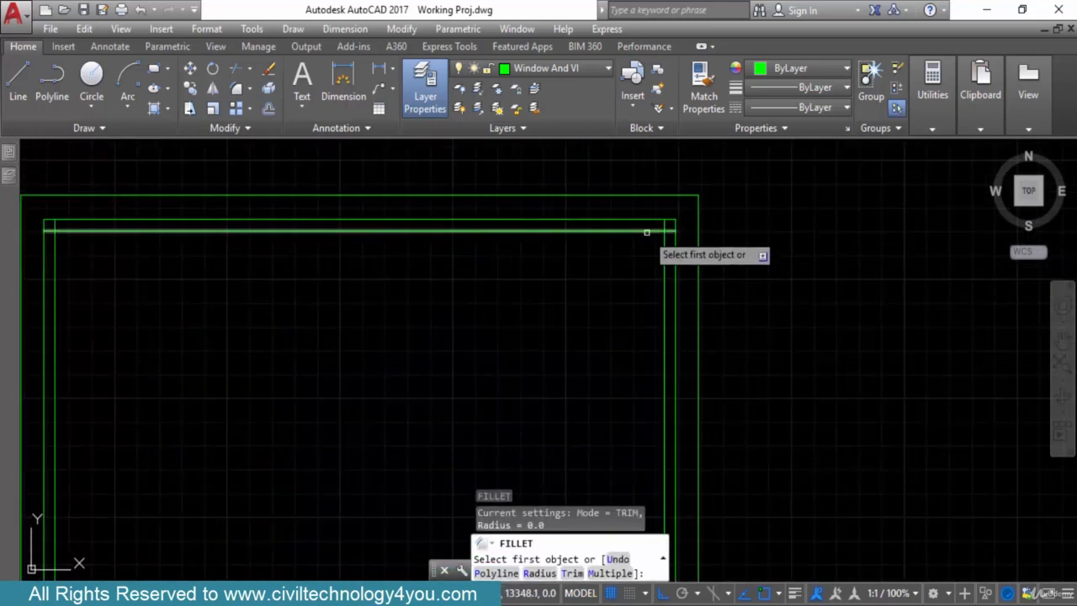
click(650, 230)
click(664, 327)
scroll(659, 304, down, 2)
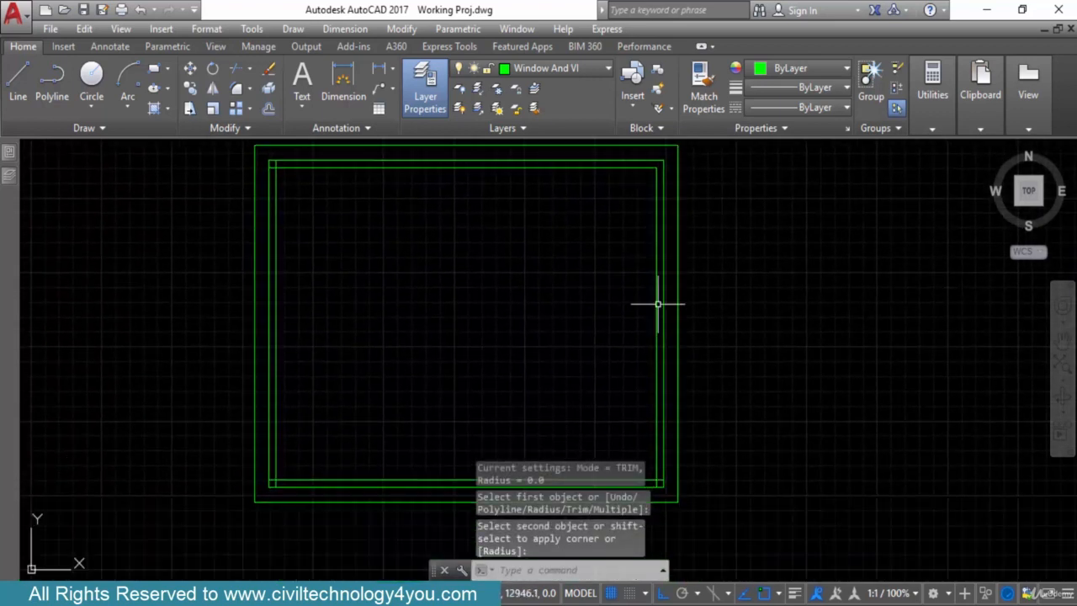
middle_drag(660, 485, 649, 398)
key(Return)
click(645, 379)
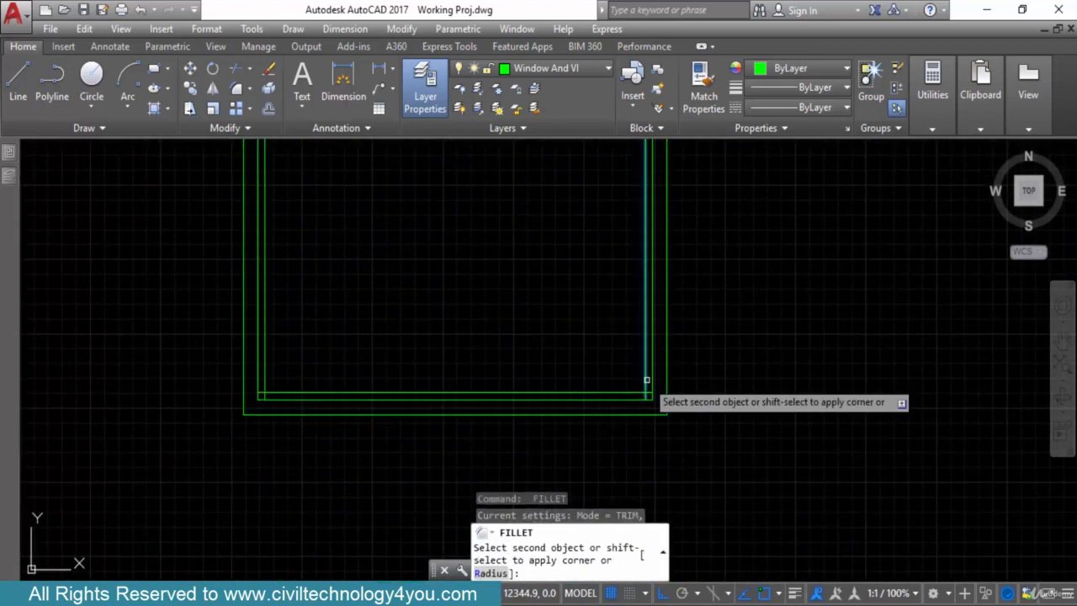
click(628, 392)
Step: Fillet the lower-left and upper-left corners of W1's inner shutter lines with radius 0
key(Return)
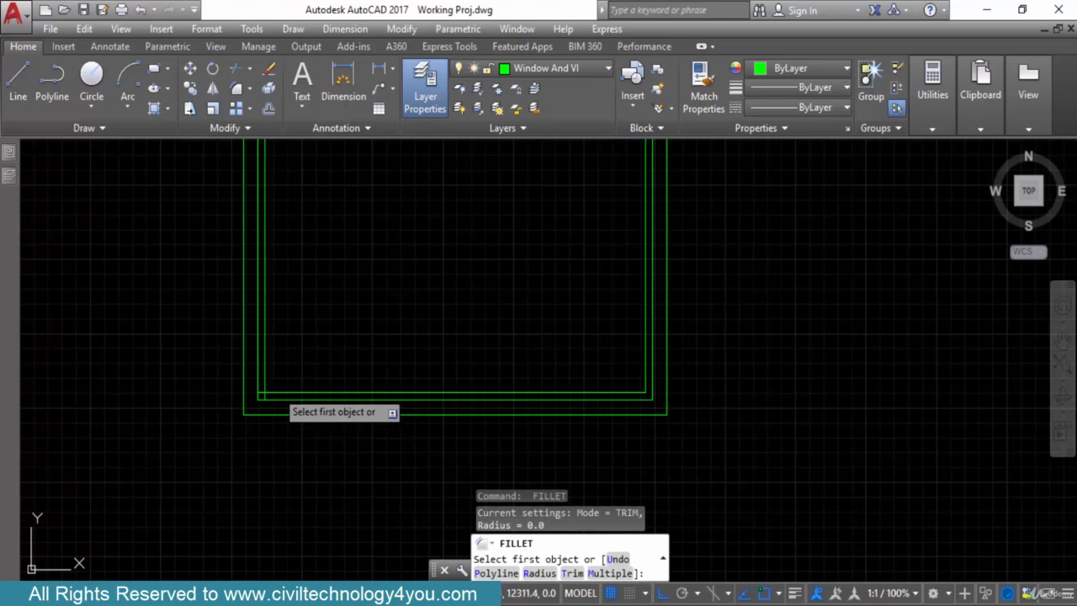
click(276, 390)
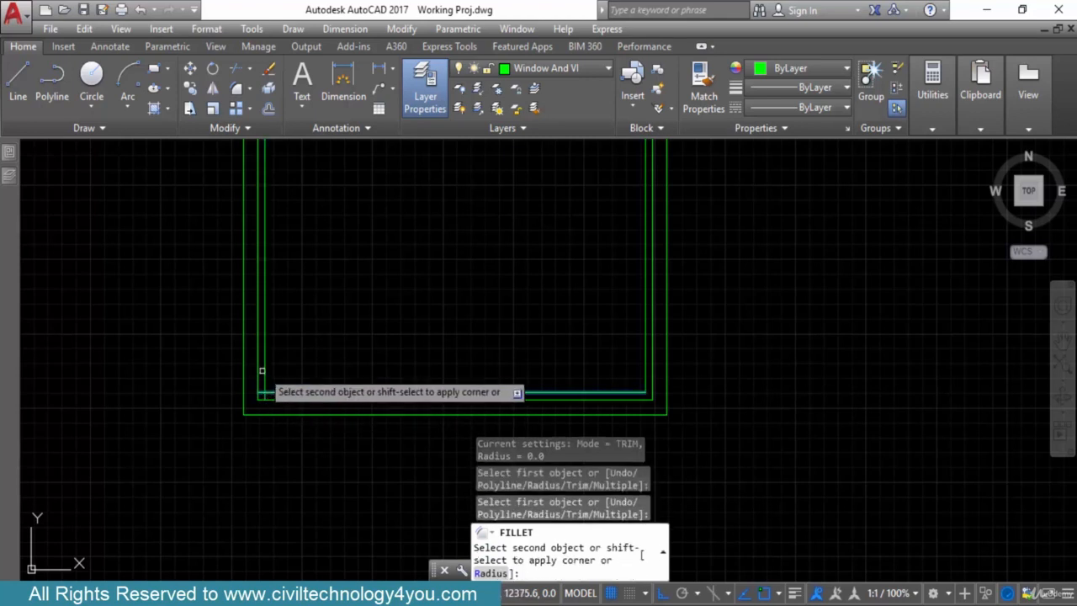
scroll(266, 366, down, 2)
middle_drag(272, 219, 284, 308)
scroll(285, 307, up, 4)
key(Return)
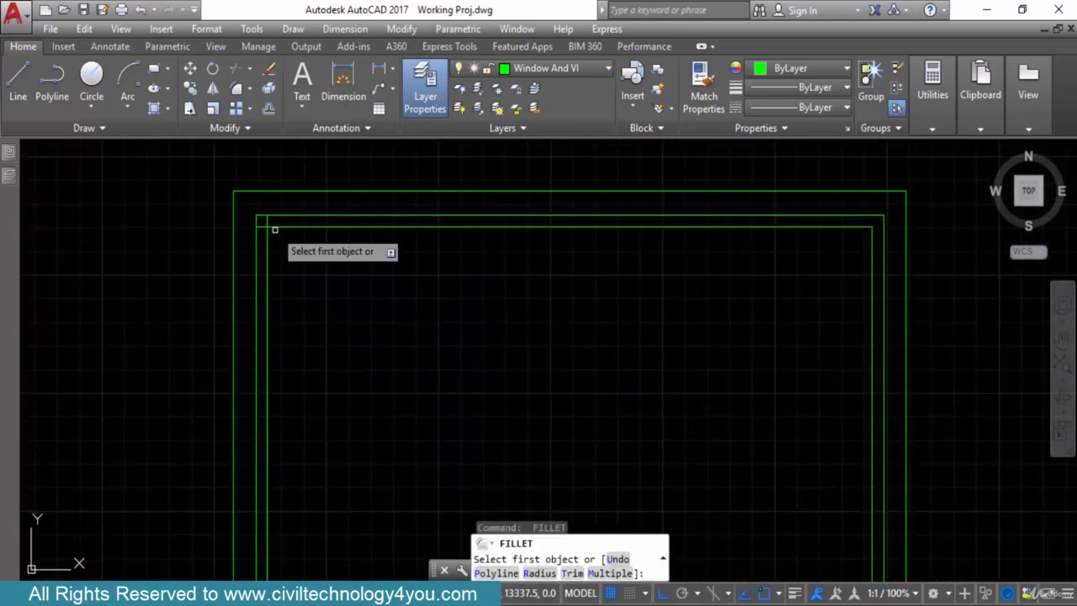
click(265, 240)
key(Escape)
key(Escape)
middle_drag(395, 292, 396, 275)
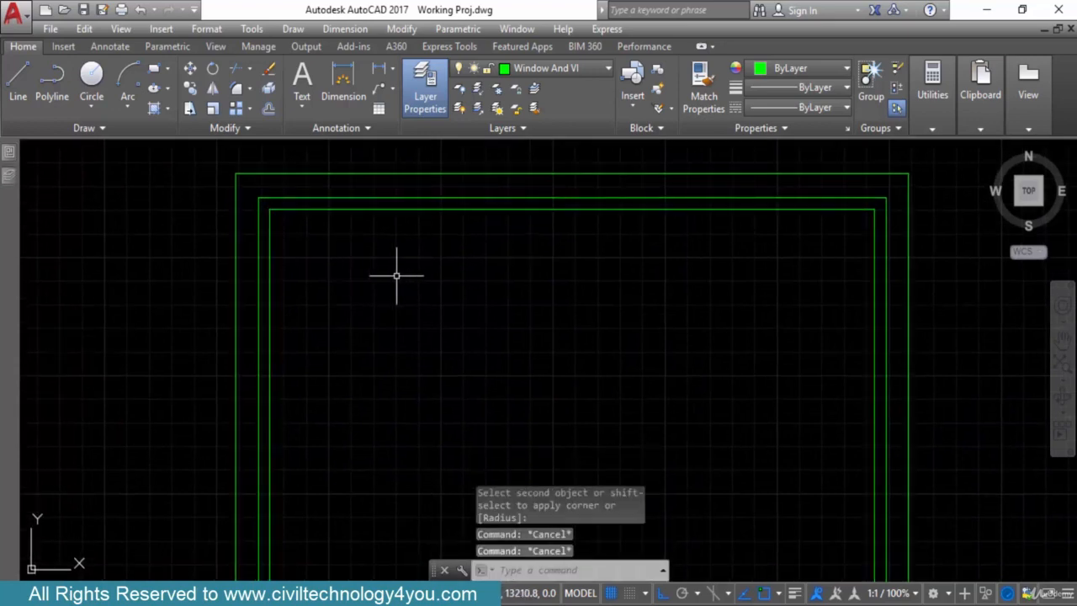
Step: Draw a vertical centre line in W1 between the midpoints of the inner frame's top and bottom lines
text(l)
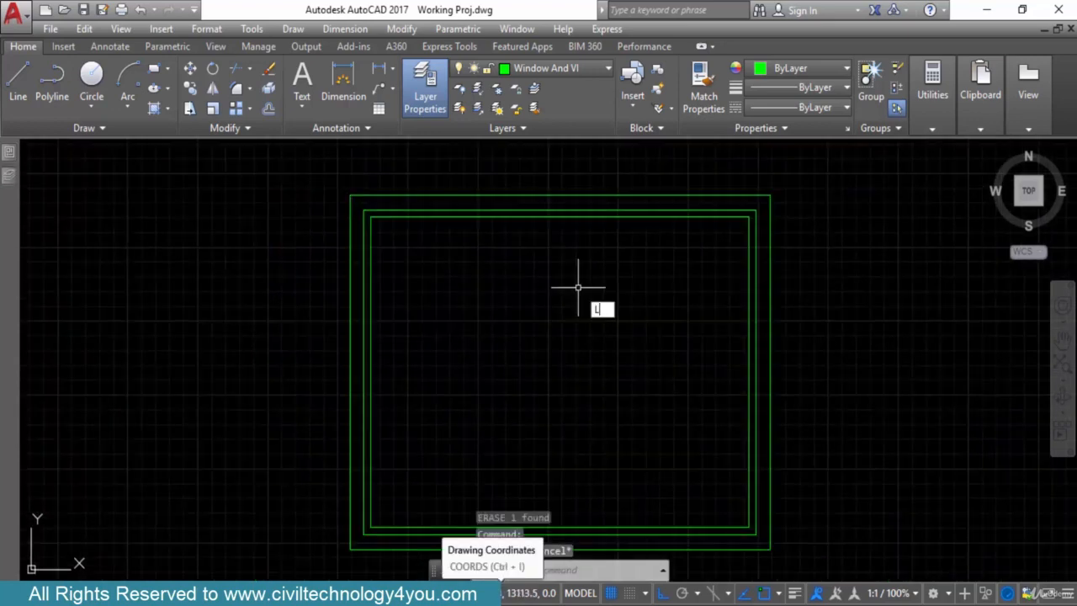
key(Return)
scroll(560, 222, up, 2)
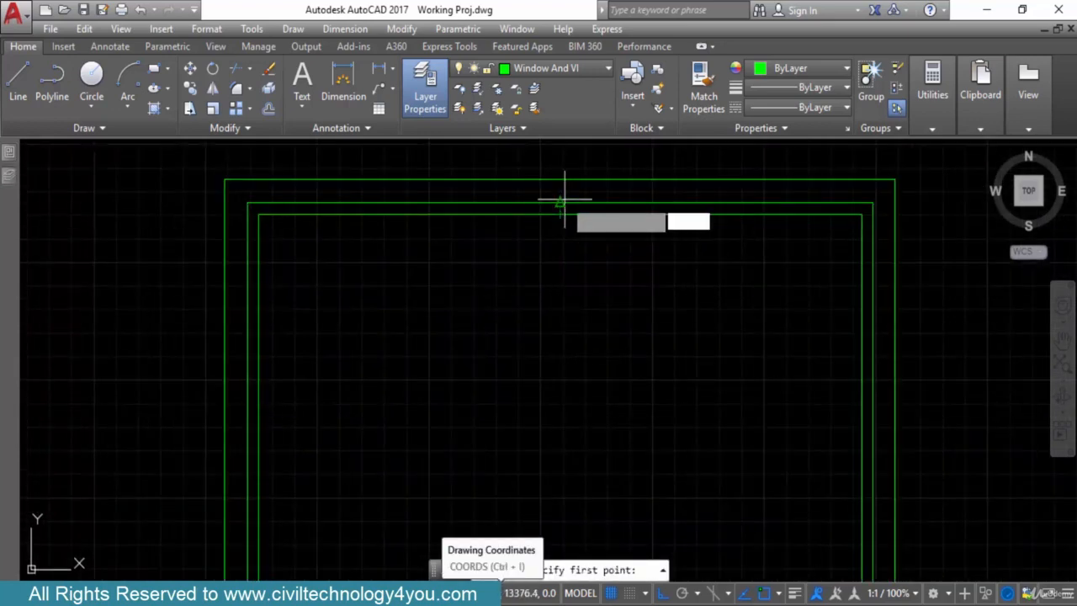
click(556, 198)
scroll(581, 252, down, 4)
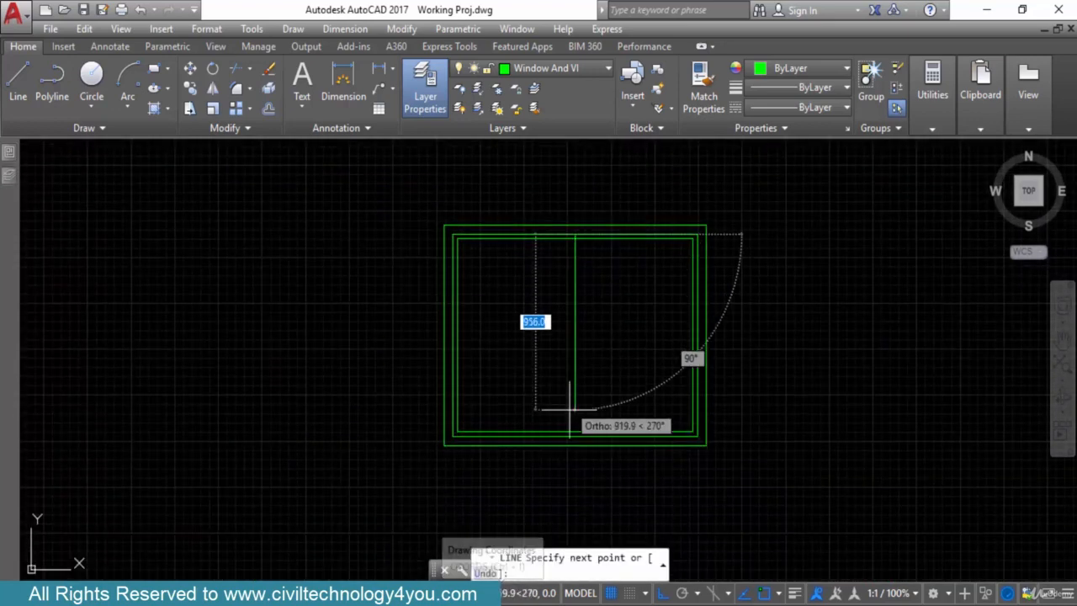
scroll(576, 446, up, 4)
click(577, 430)
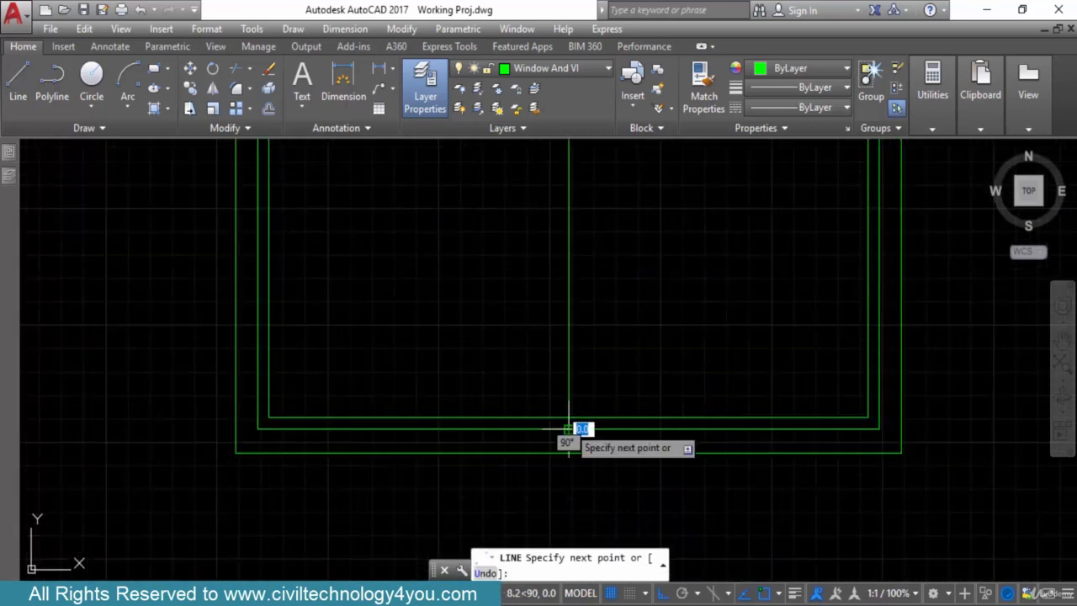
key(Escape)
scroll(567, 469, down, 4)
middle_drag(566, 469, 566, 475)
key(Escape)
key(Escape)
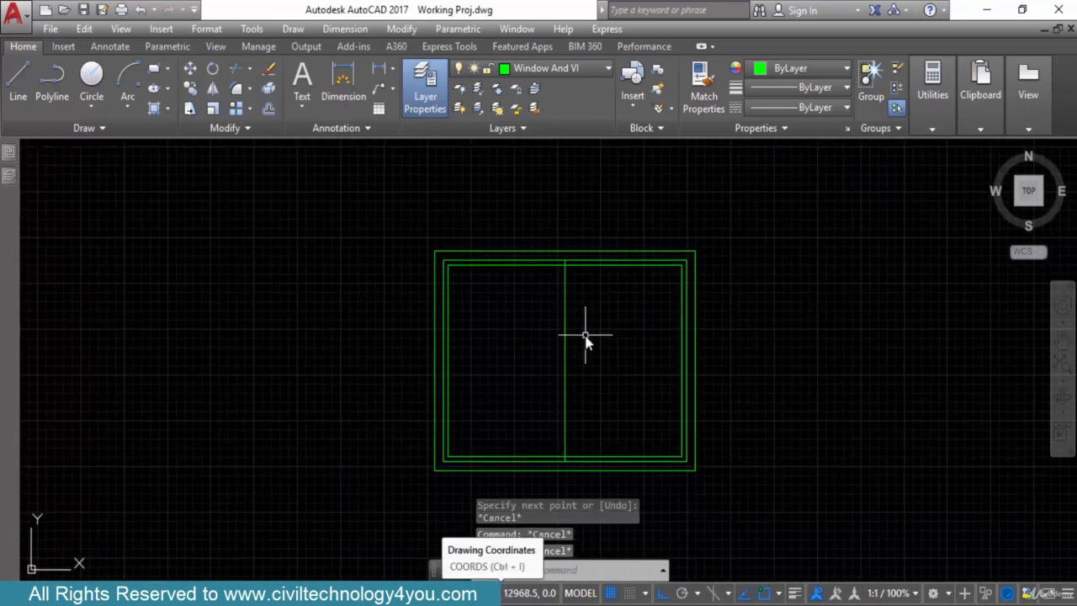
Step: Offset W1's vertical centre line 12 to both sides
text(O)
key(Return)
text(12)
key(Return)
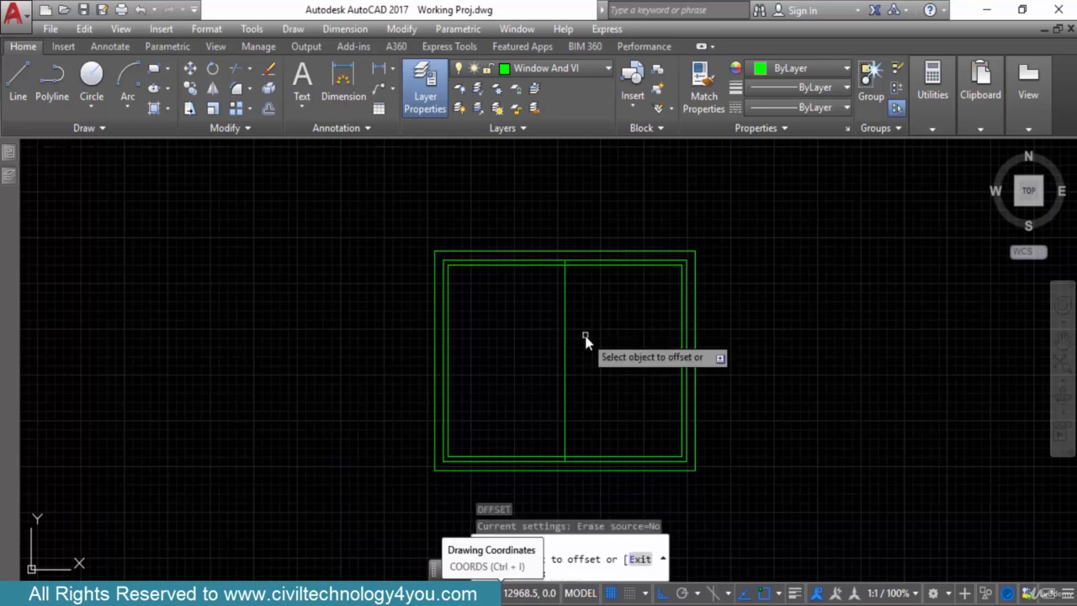
click(565, 310)
click(578, 320)
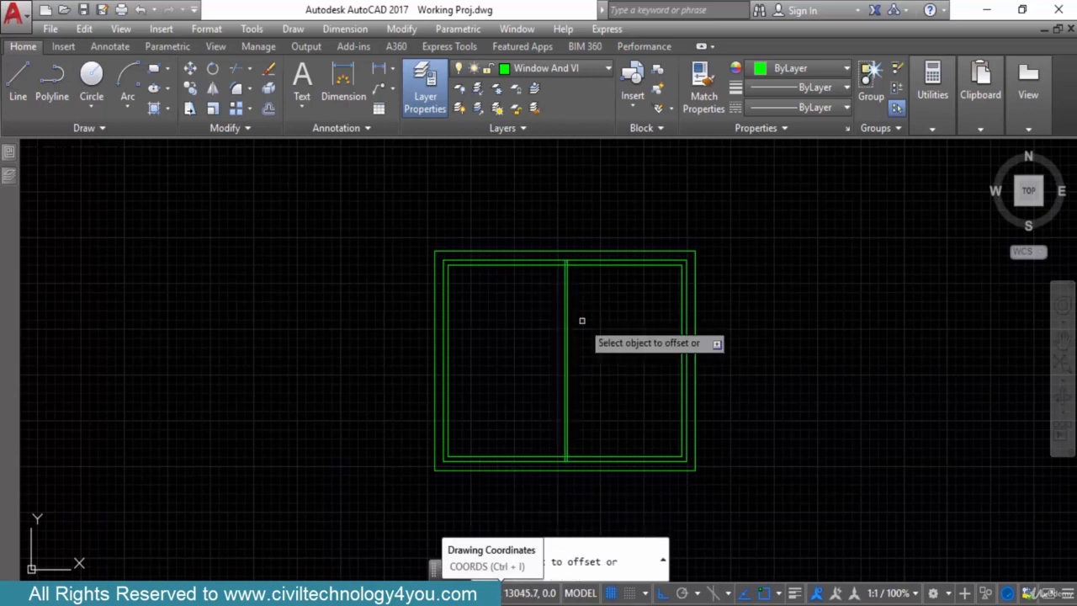
scroll(551, 311, up, 4)
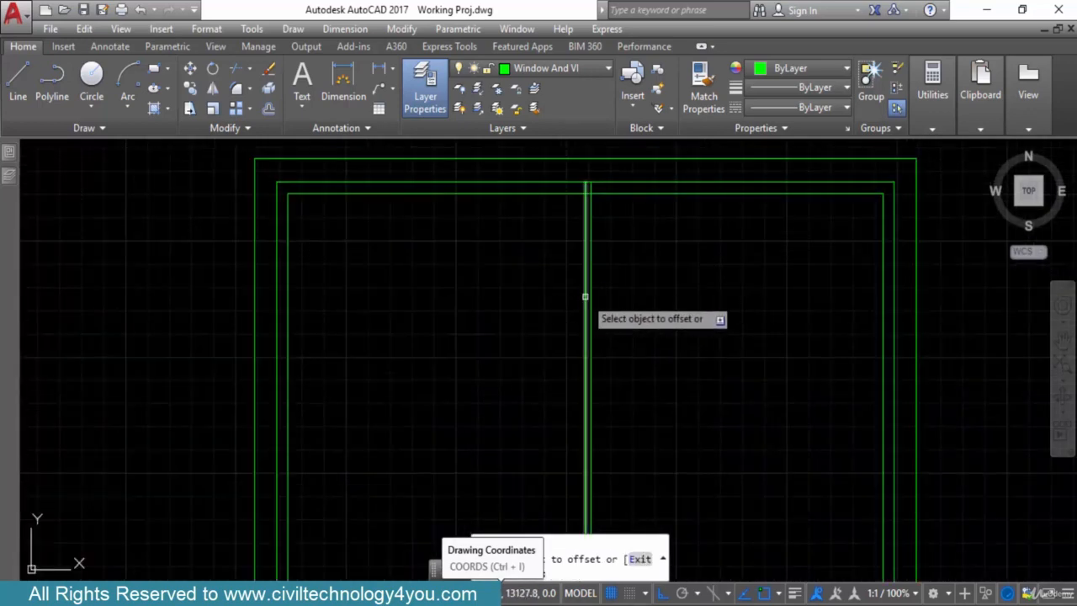
key(Escape)
scroll(589, 204, up, 2)
middle_drag(589, 205, 587, 295)
scroll(588, 290, up, 2)
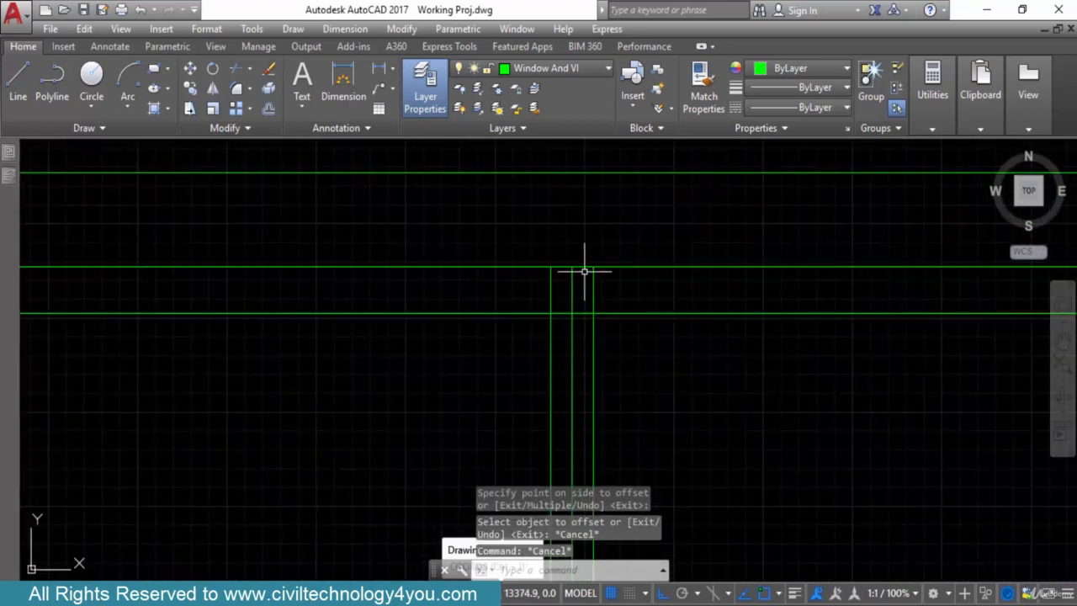
key(Escape)
key(Escape)
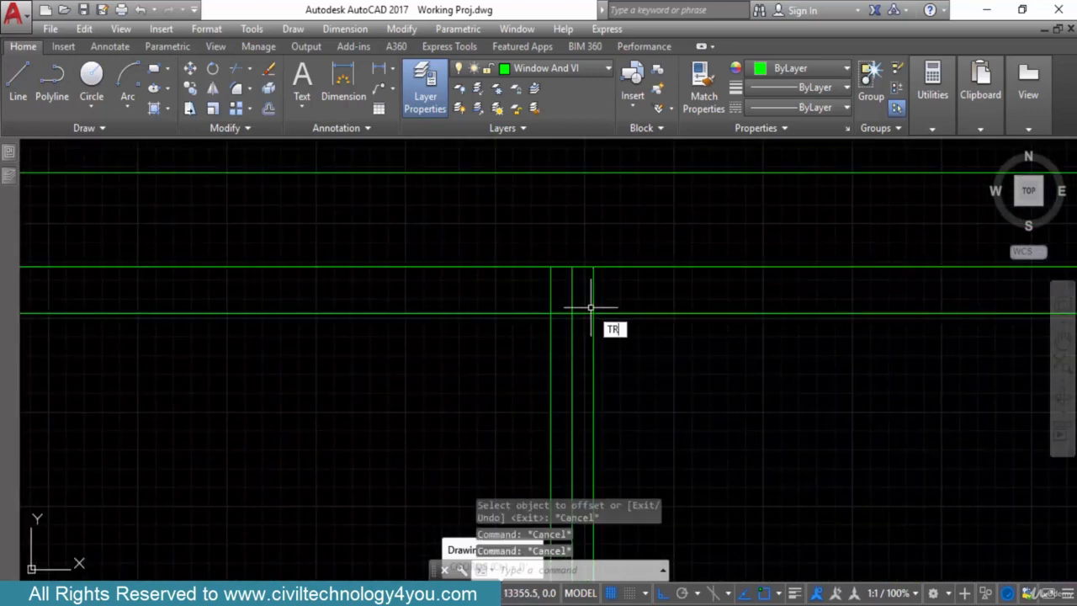
Step: Trim the three central vertical lines above the shutter's top line, and trim that top line between the outer two
key(Return)
key(Return)
click(610, 291)
click(485, 293)
scroll(585, 335, up, 2)
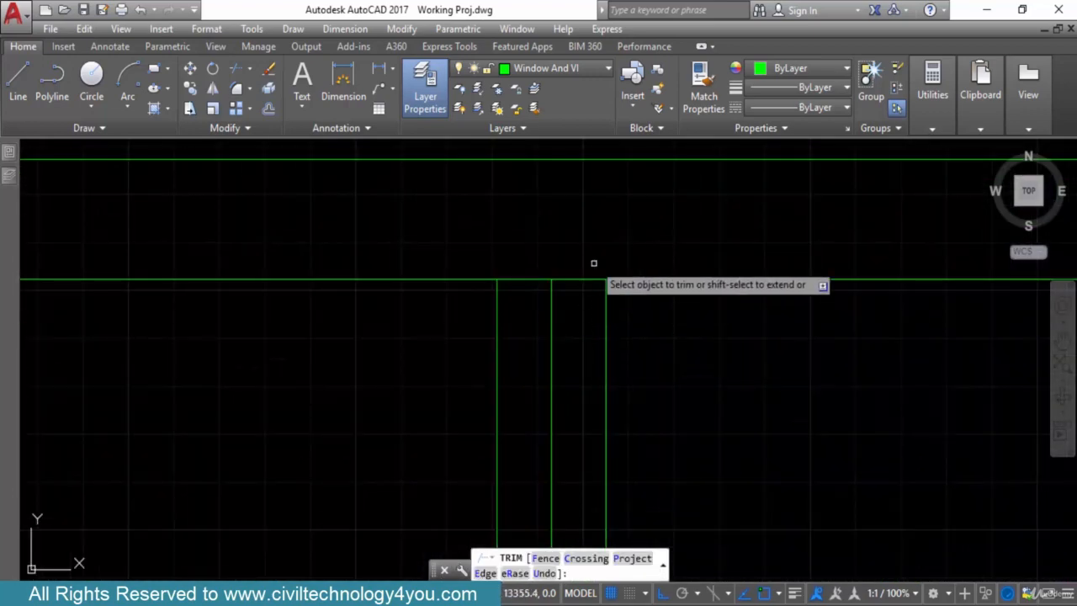
click(594, 262)
click(577, 306)
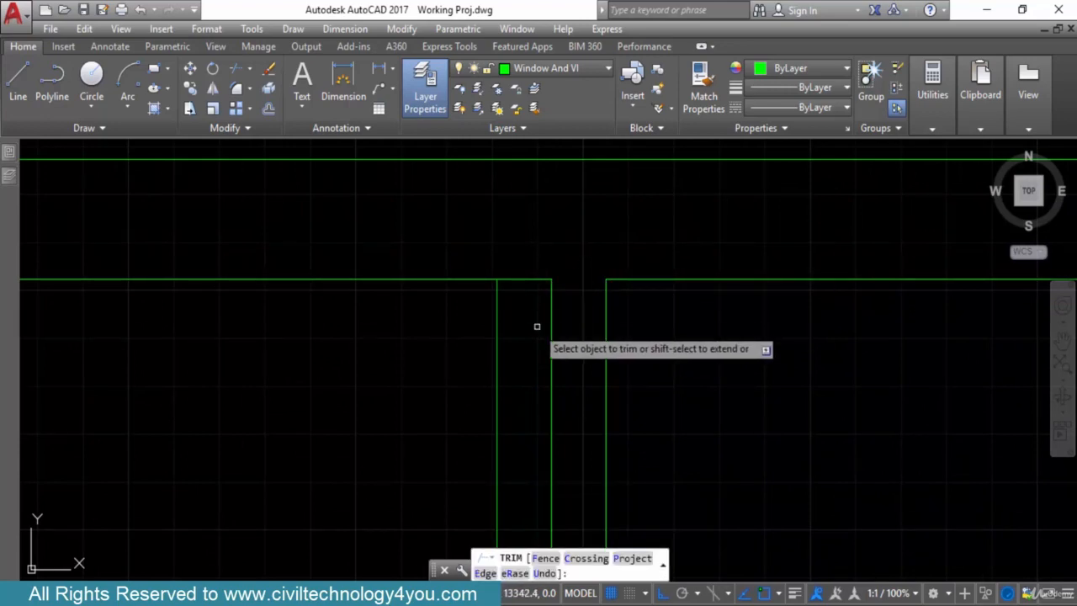
click(535, 279)
Step: Trim the ends of W1's three central vertical lines below the shutter's inner bottom line
scroll(544, 309, down, 3)
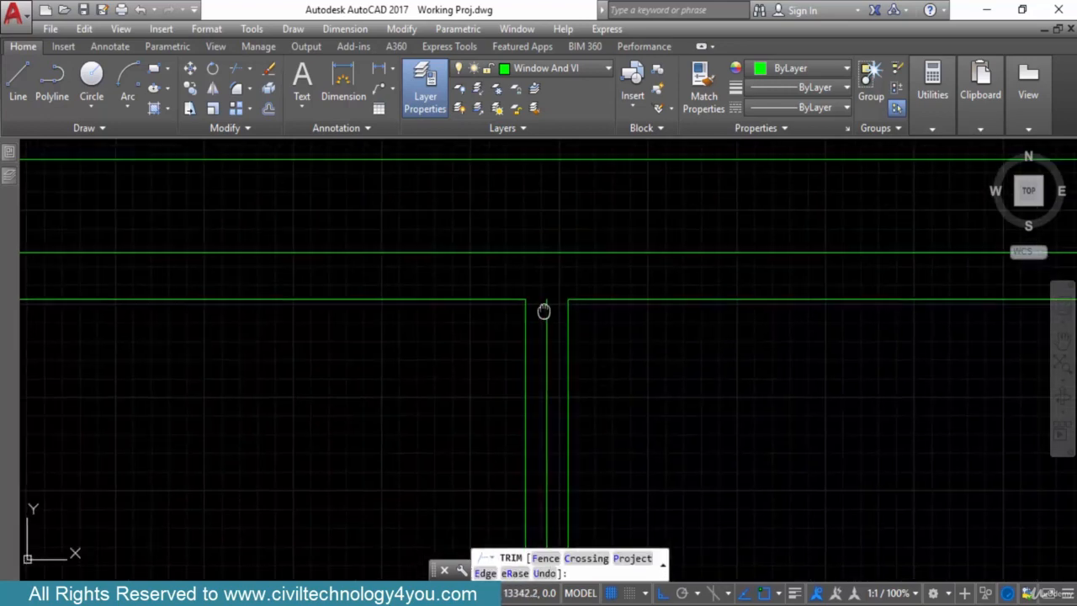
middle_drag(561, 420, 569, 178)
scroll(570, 177, down, 2)
middle_drag(570, 385, 573, 233)
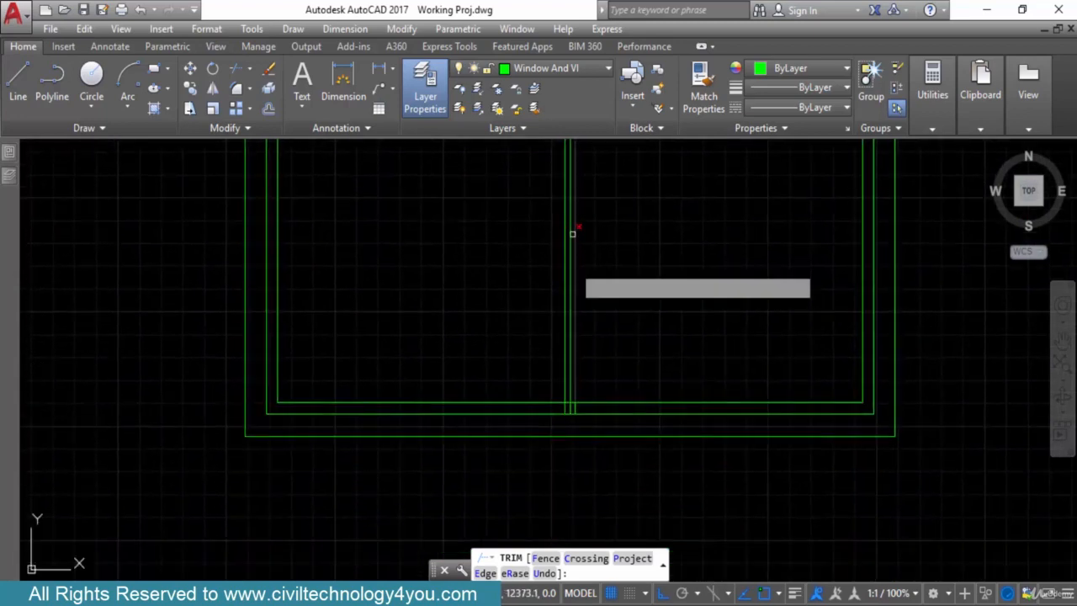
scroll(575, 419, up, 4)
scroll(574, 419, up, 2)
click(589, 387)
click(464, 383)
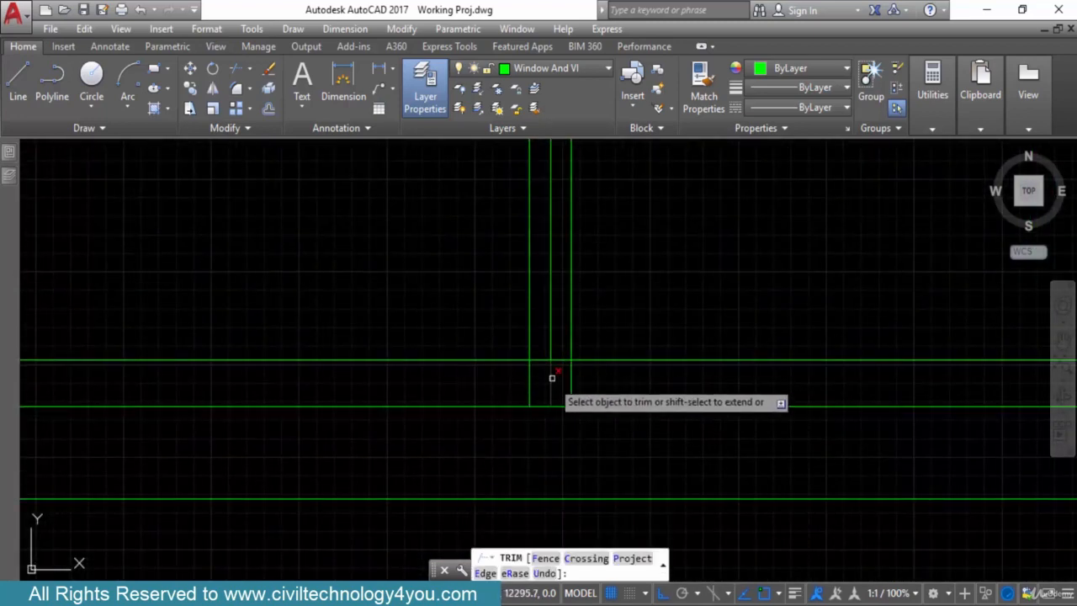
click(584, 377)
click(497, 385)
Step: Trim the shutter's inner bottom line between the two outer central vertical lines
scroll(548, 361, up, 6)
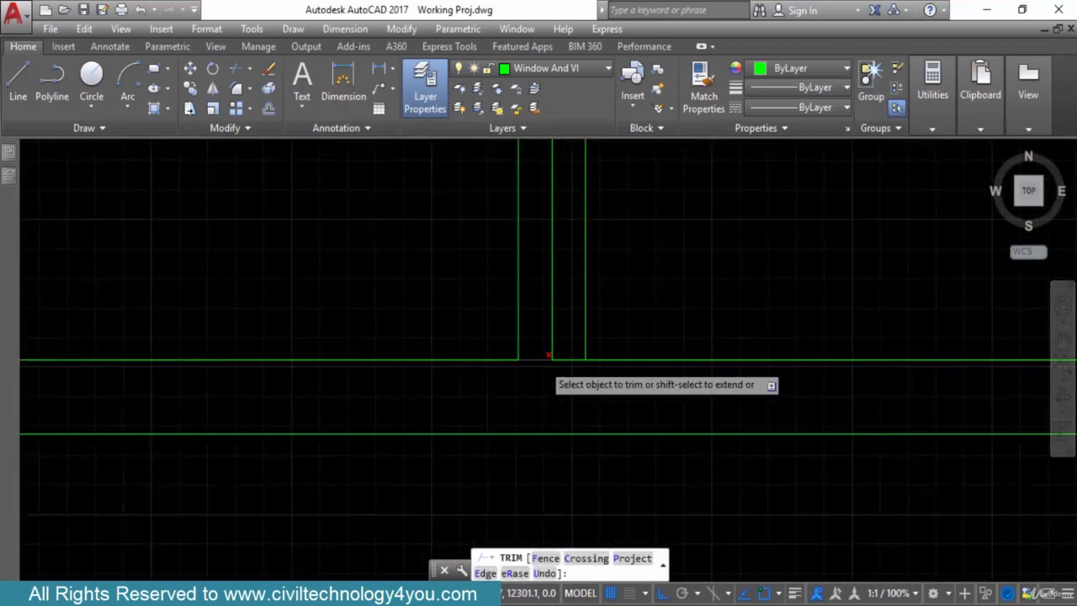
click(590, 336)
click(580, 391)
click(526, 314)
click(529, 396)
key(Escape)
Step: Erase W1's original centre line between the two offset lines
click(580, 301)
click(532, 336)
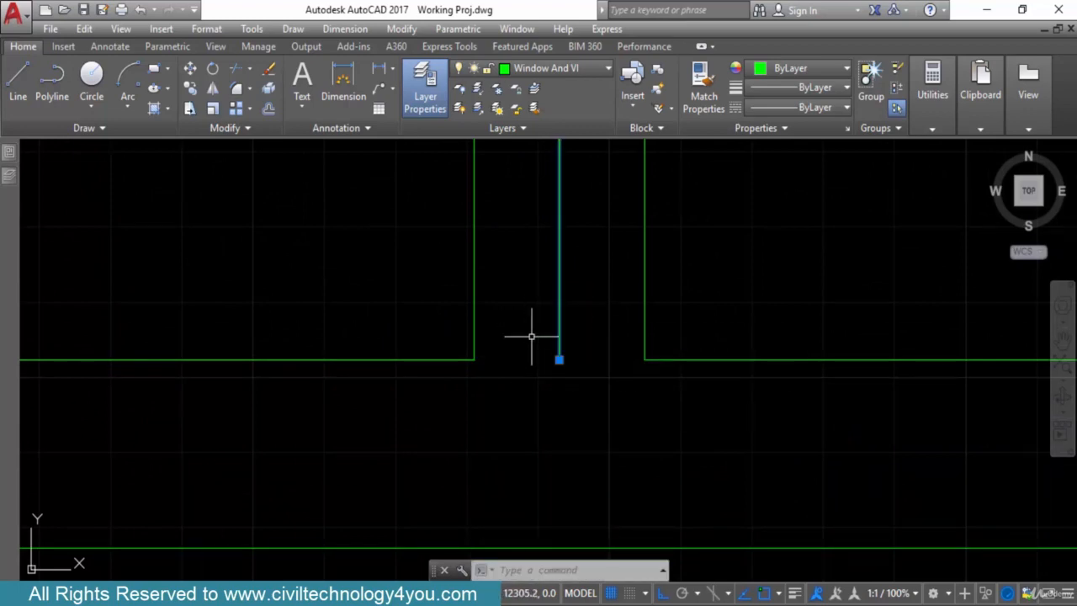
text(E)
key(Return)
scroll(511, 348, down, 8)
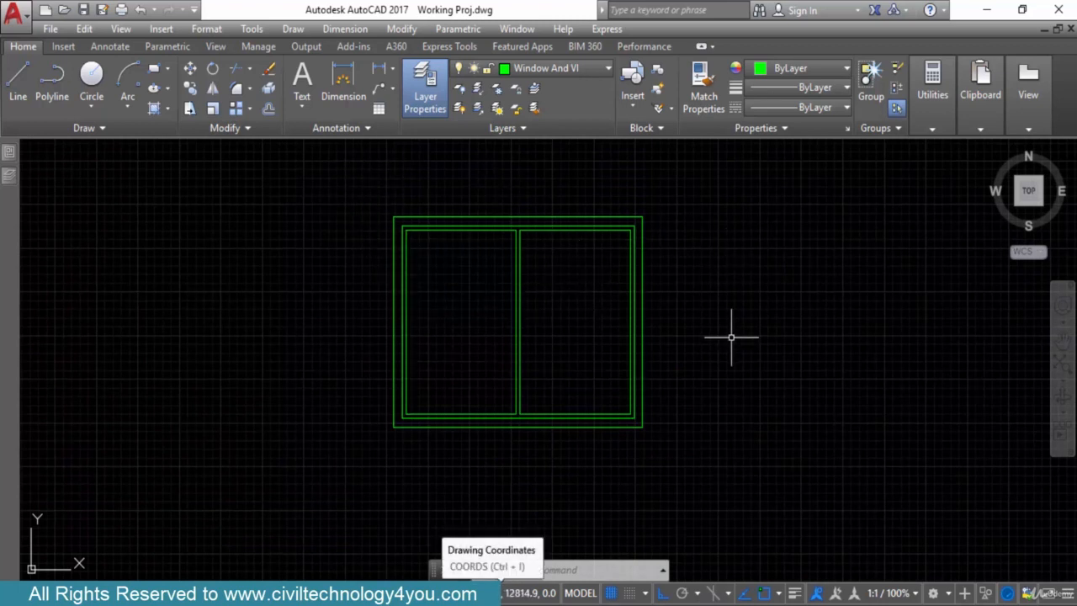
Step: Switch to the reference PDF and examine the W2, W3 and V1 elevations and the Doors and Windows Schedule
scroll(732, 387, down, 3)
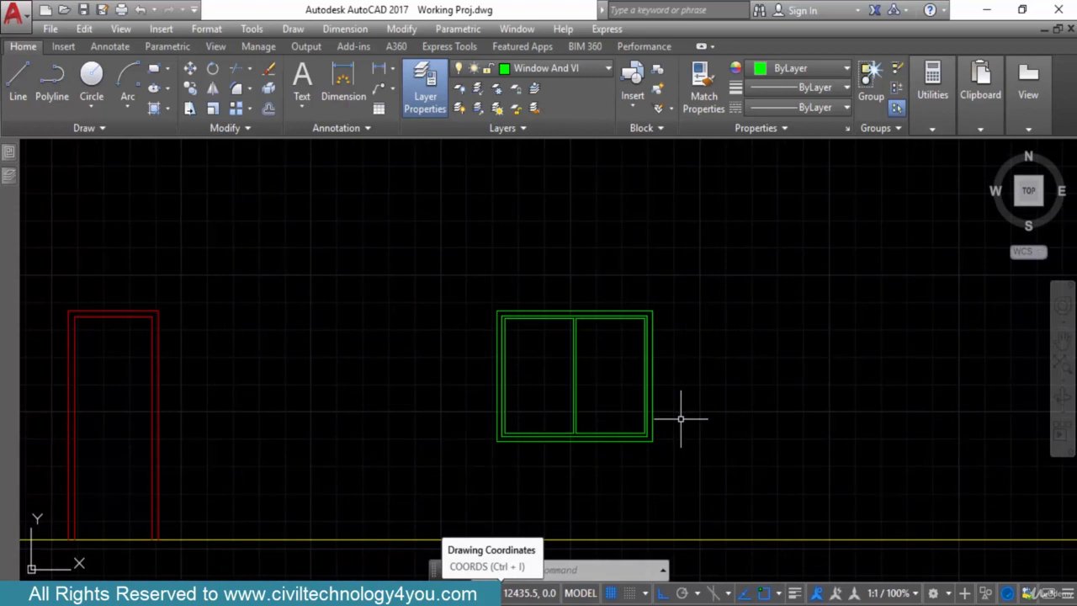
middle_drag(660, 436, 718, 394)
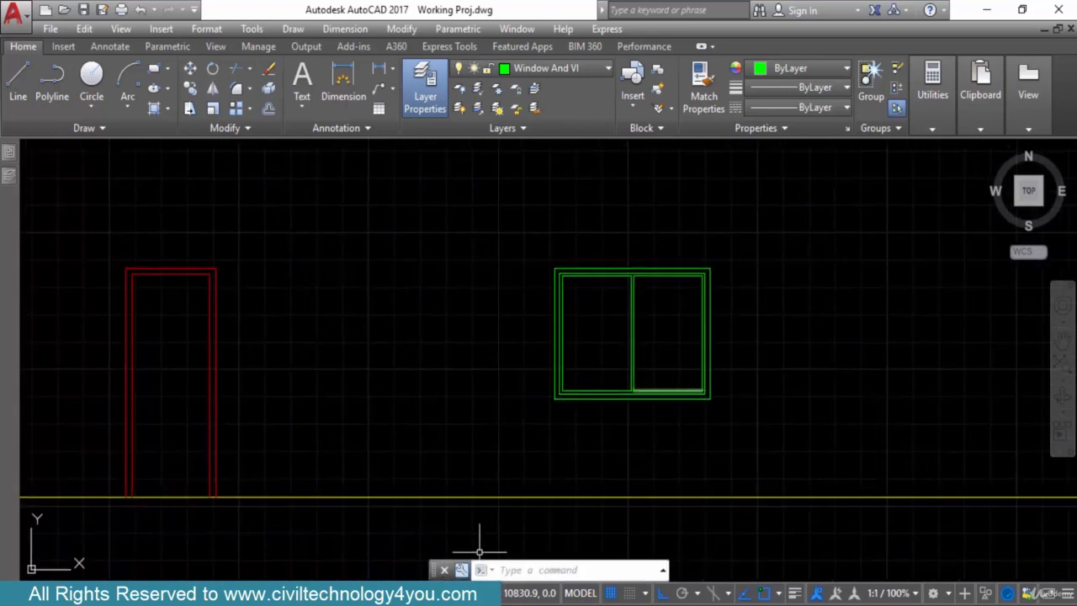
click(471, 603)
ctrl+scroll(821, 357, down, 3)
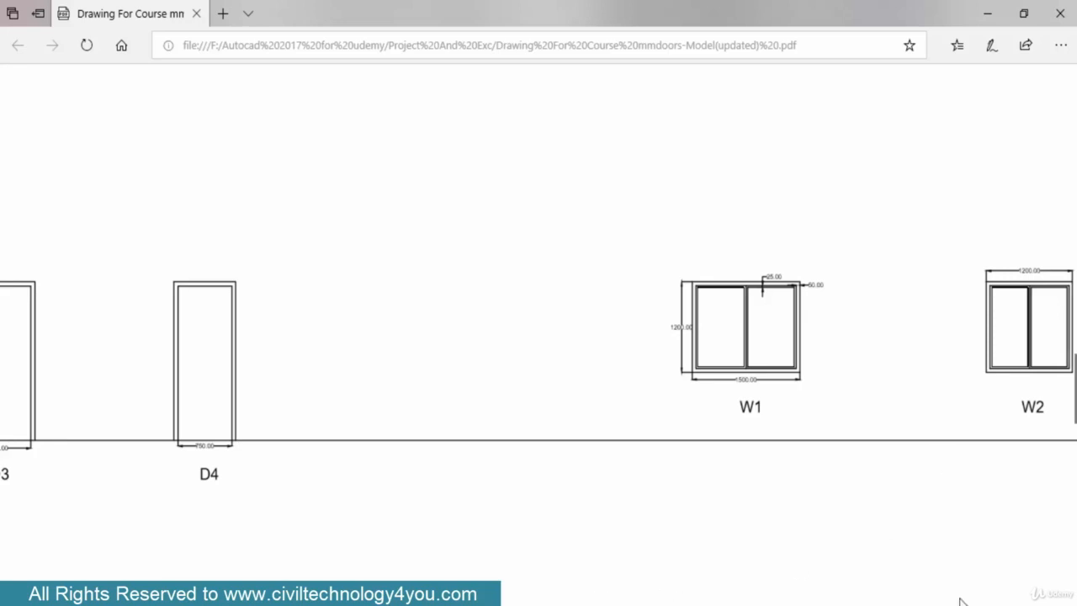
scroll(1010, 589, right, 6)
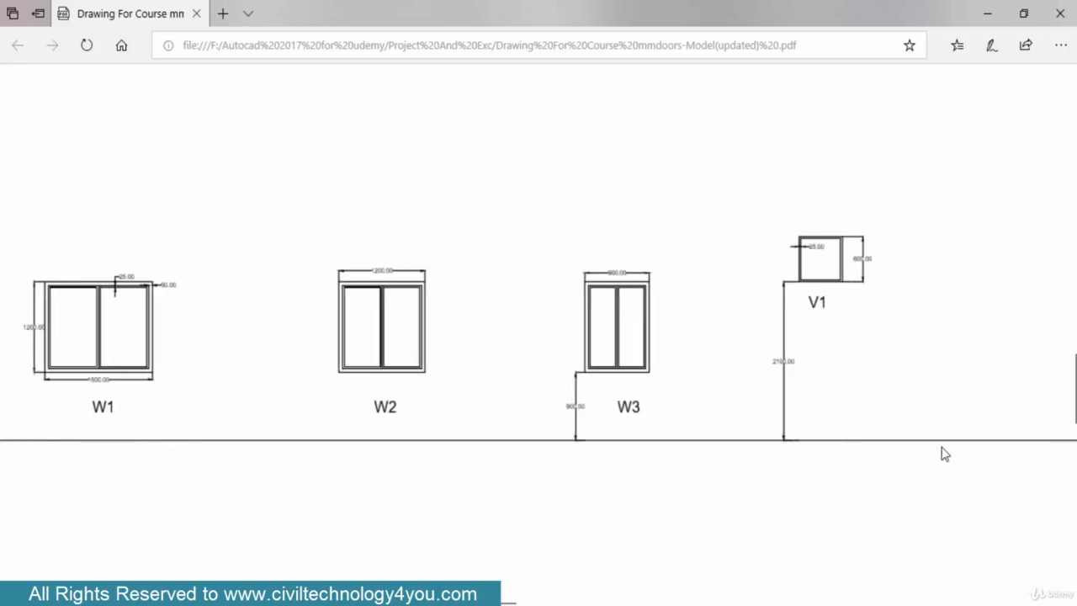
scroll(753, 365, up, 7)
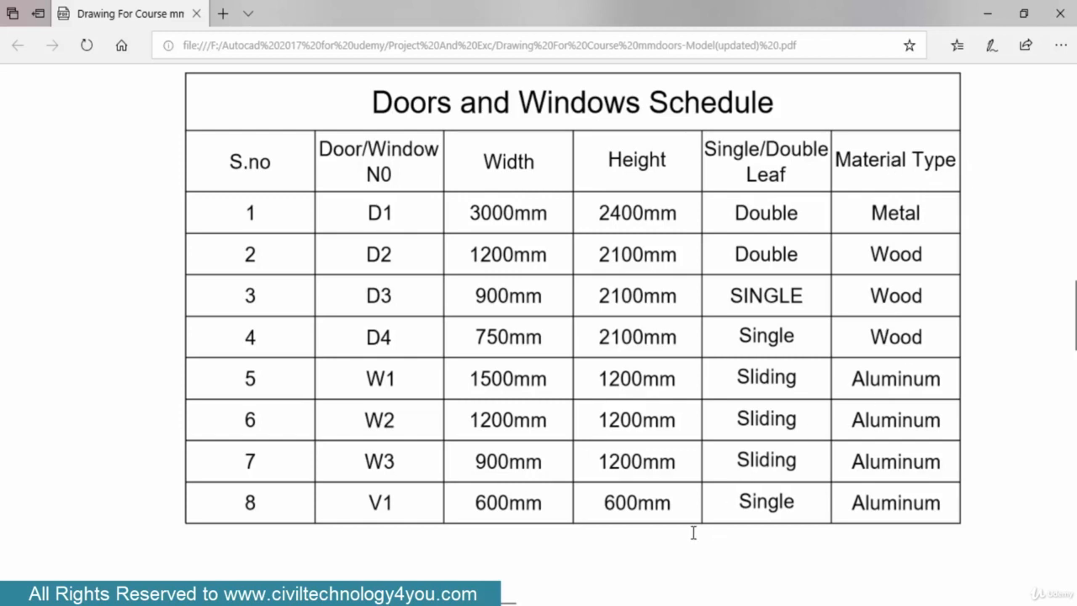
scroll(694, 532, down, 5)
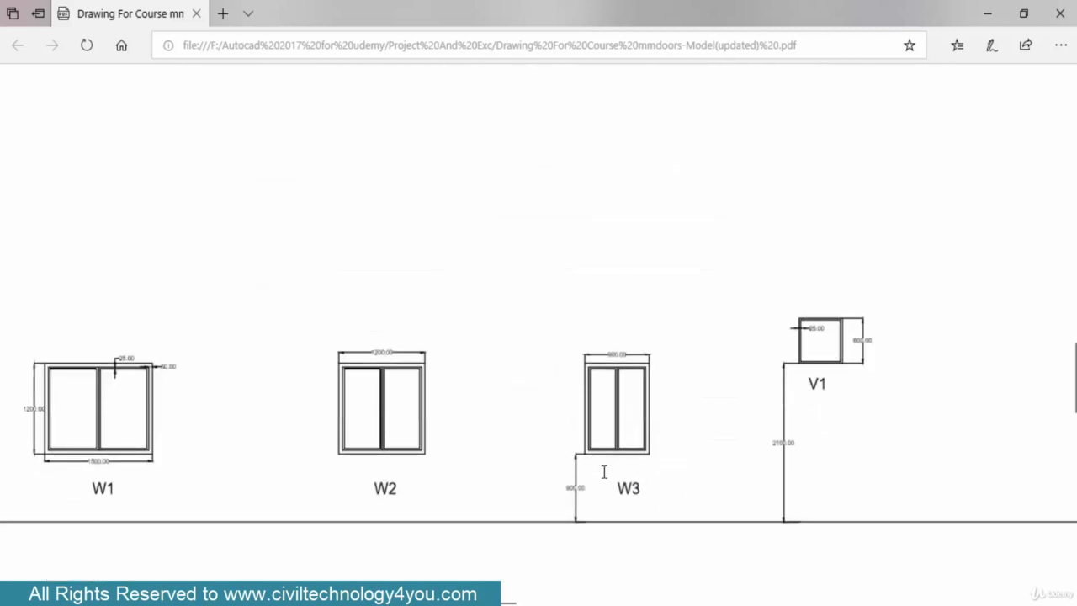